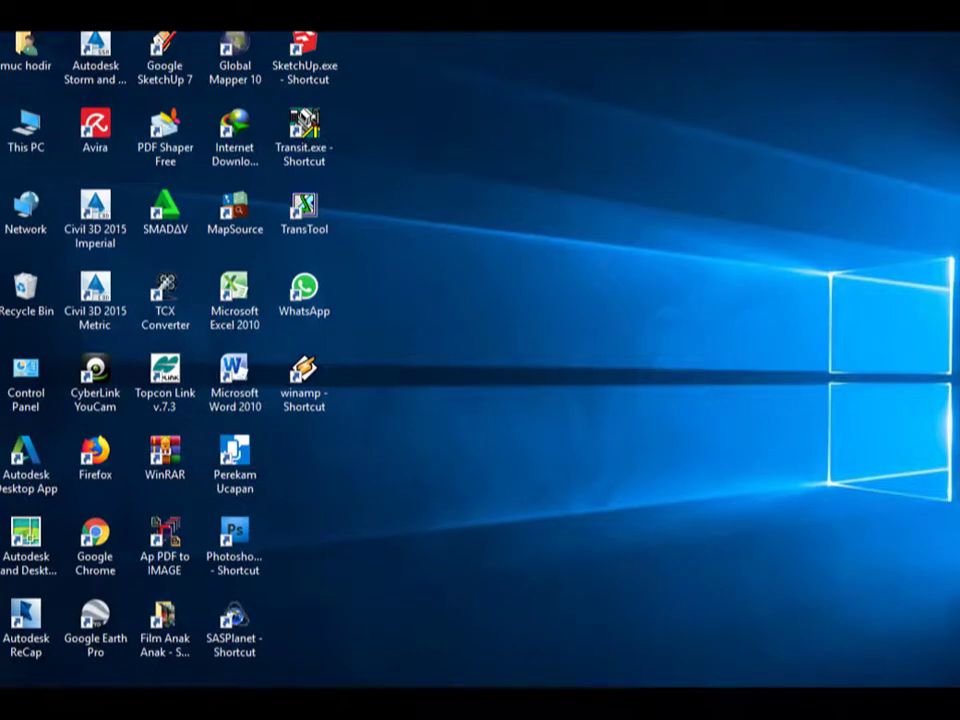
- Open File Explorer at Quick access with Win+E
key(super+e)
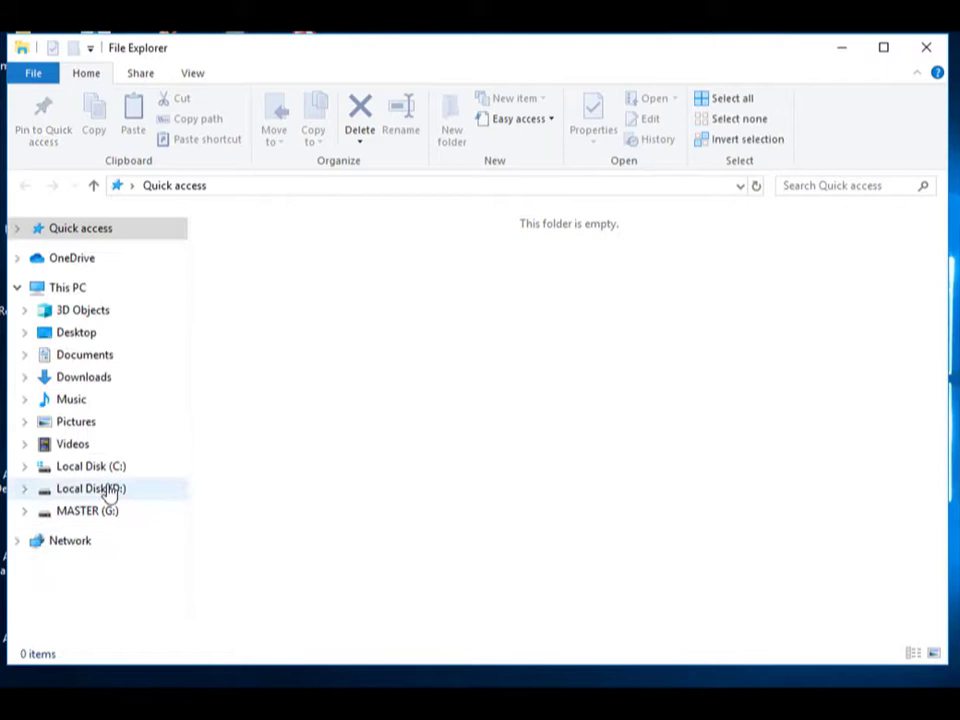
- Open AP 11 - AP 12.xls from the 2020 folder on Local Disk (D:)
click(90, 488)
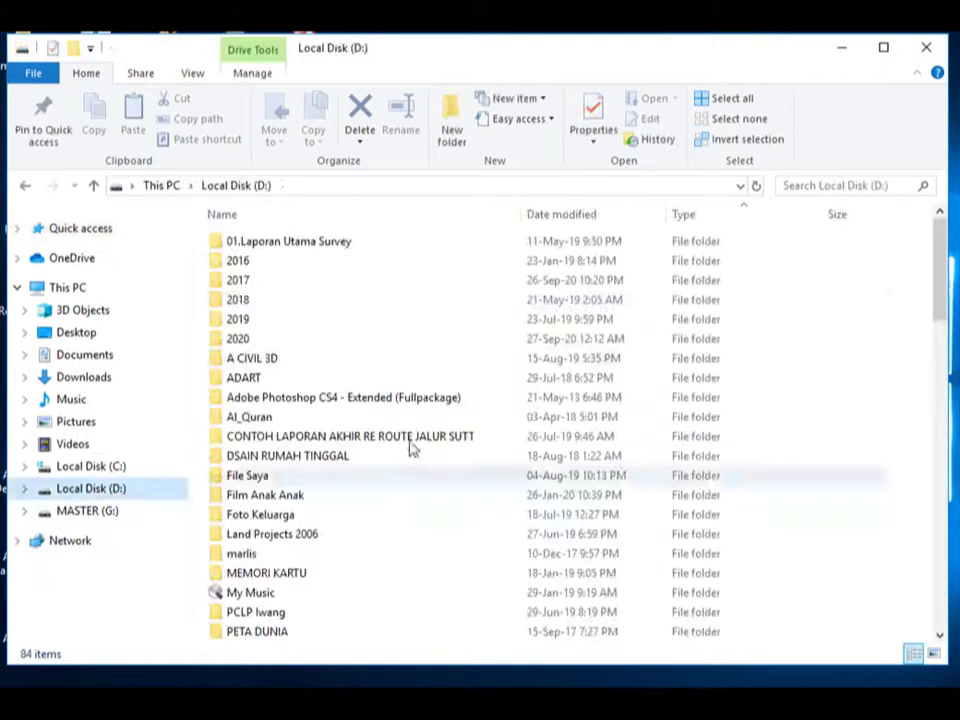
double_click(253, 345)
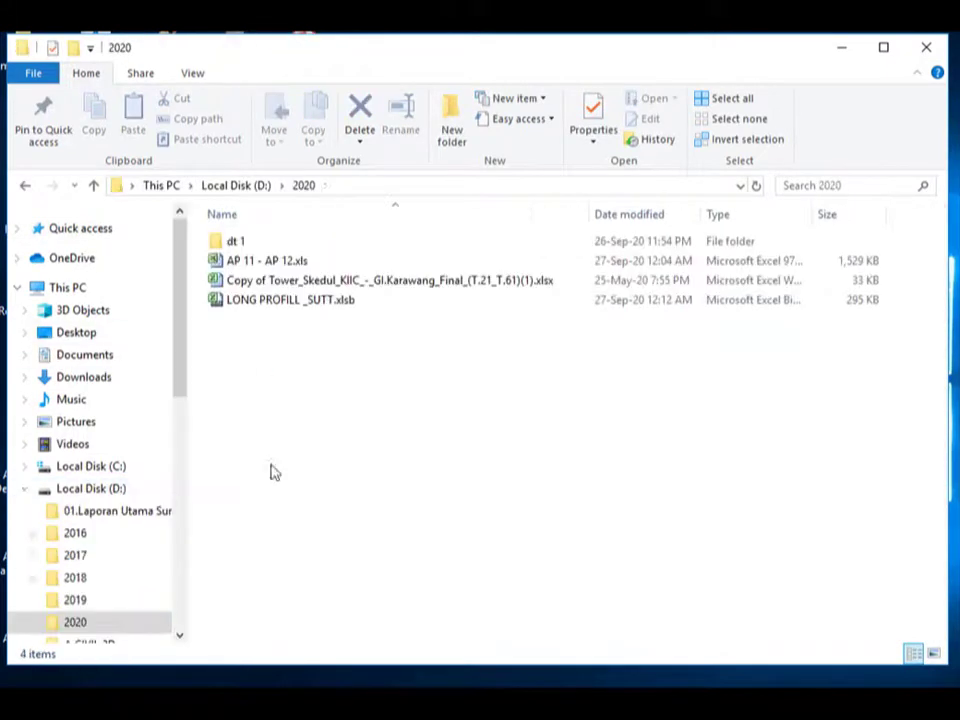
click(259, 260)
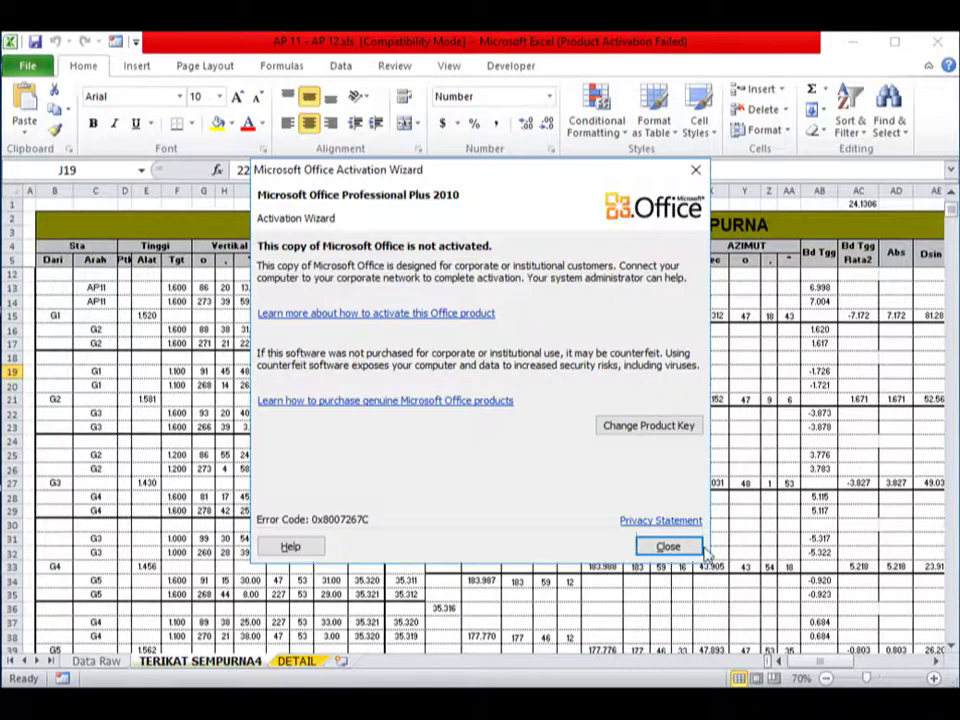
- Dismiss the activation notice and zoom the sheet to 50%, then back to 70%
click(697, 551)
click(708, 468)
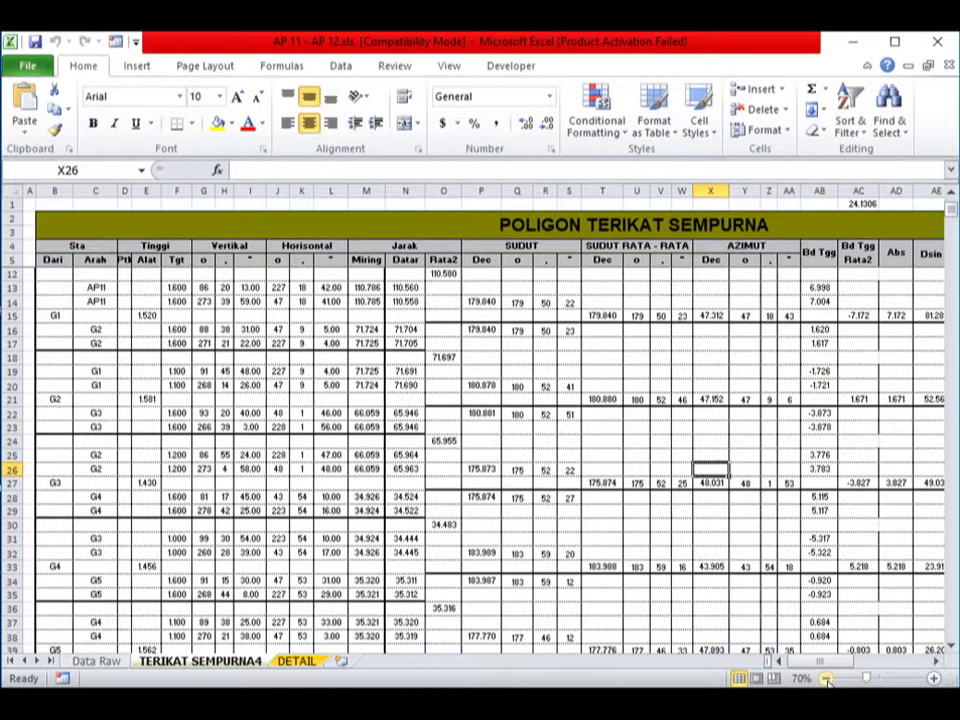
click(826, 679)
click(826, 679)
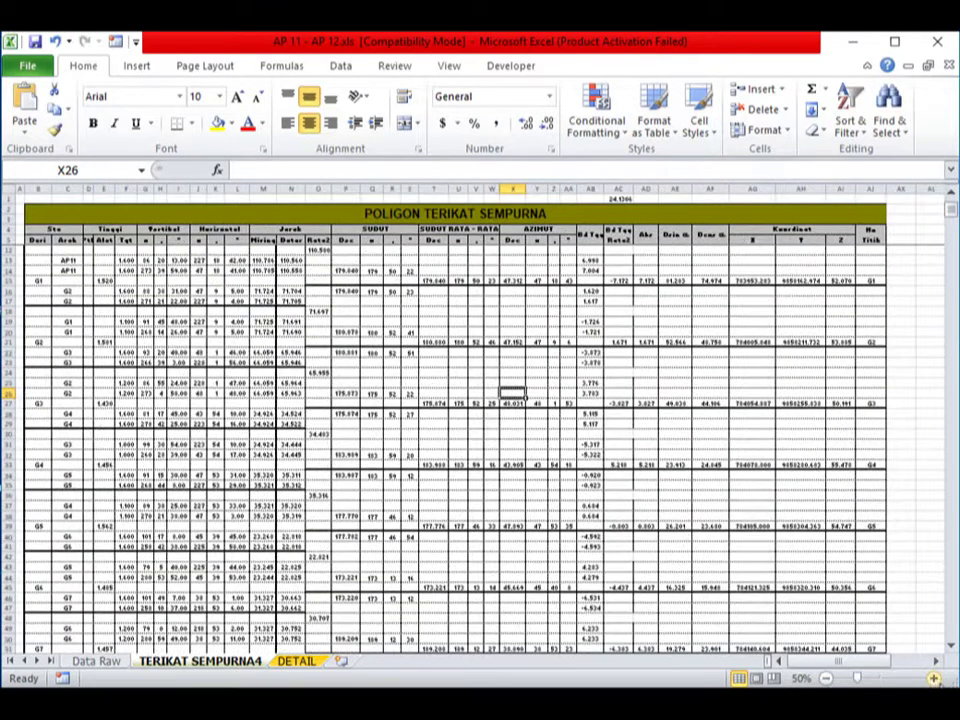
click(933, 679)
click(933, 679)
scroll(344, 382, up, 2)
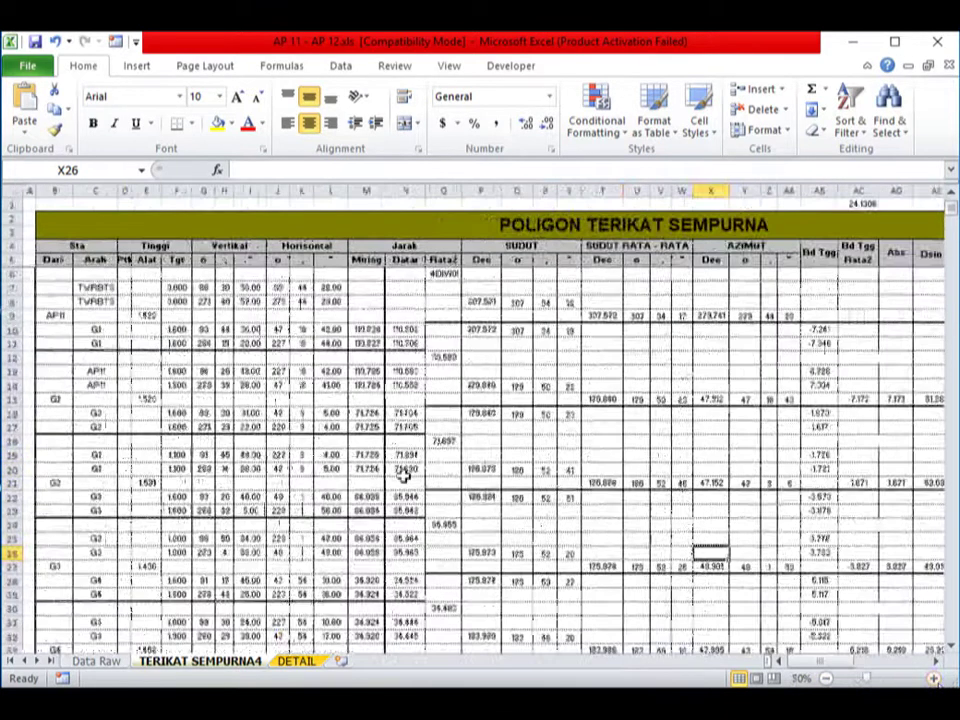
click(278, 426)
scroll(474, 467, down, 3)
scroll(456, 471, up, 3)
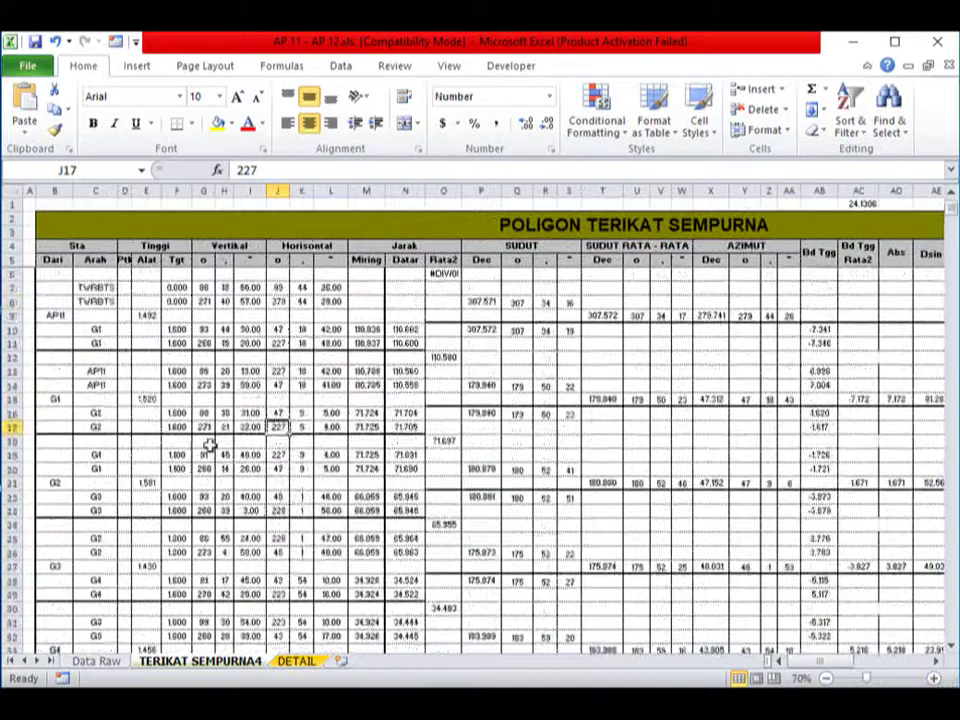
click(207, 442)
- Scroll right to the Koordinat columns and inspect AP11's X, Y, Z values in AG9:AJ9
click(938, 661)
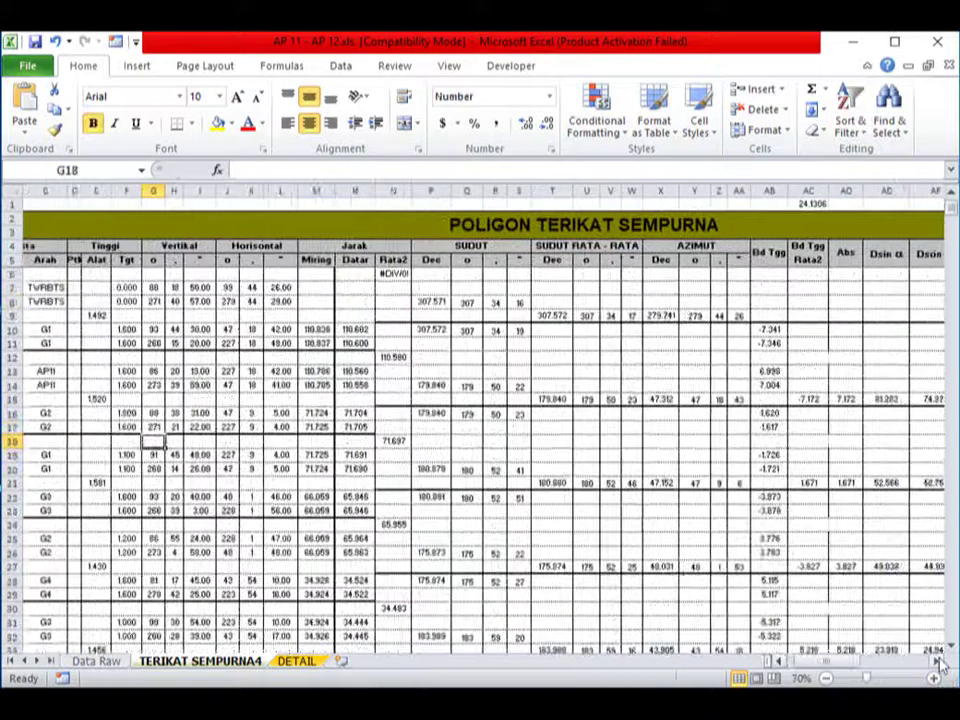
click(938, 661)
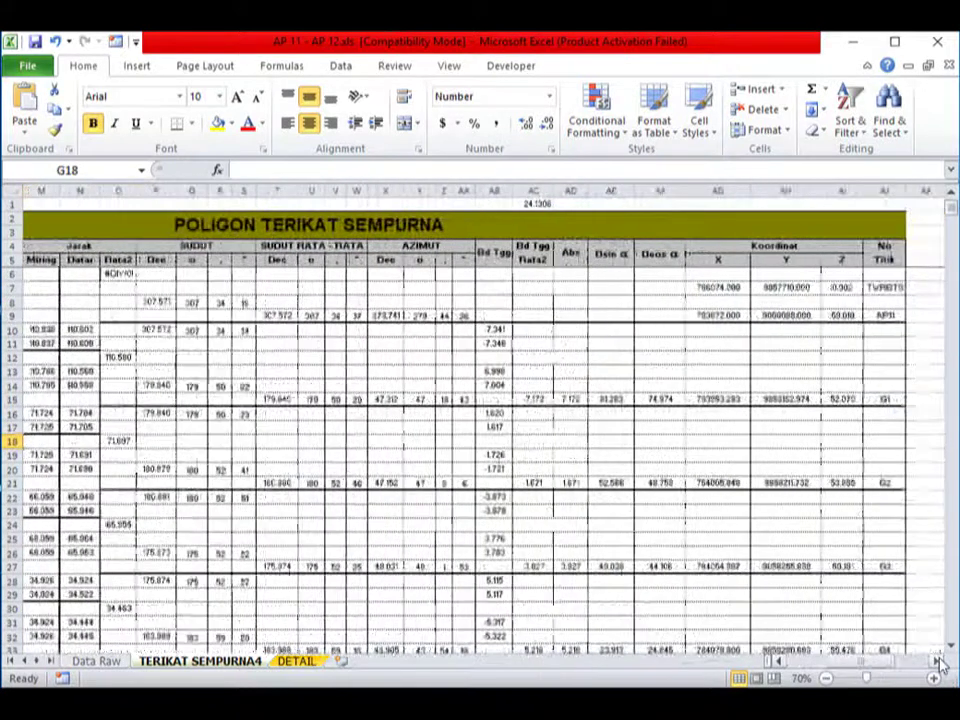
click(798, 484)
click(764, 371)
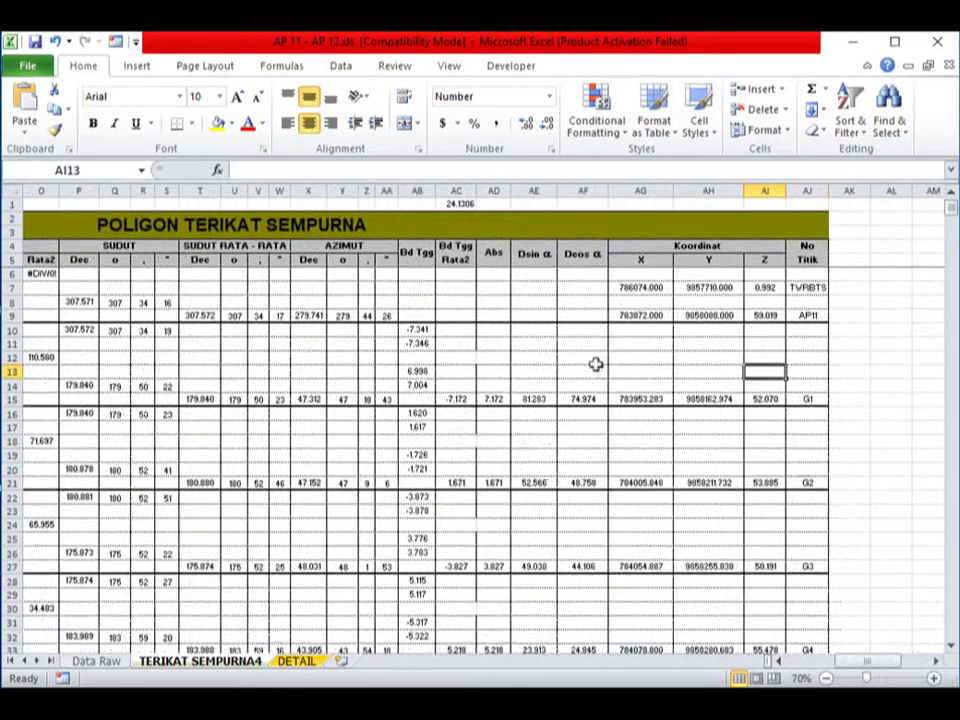
drag(640, 315, 806, 317)
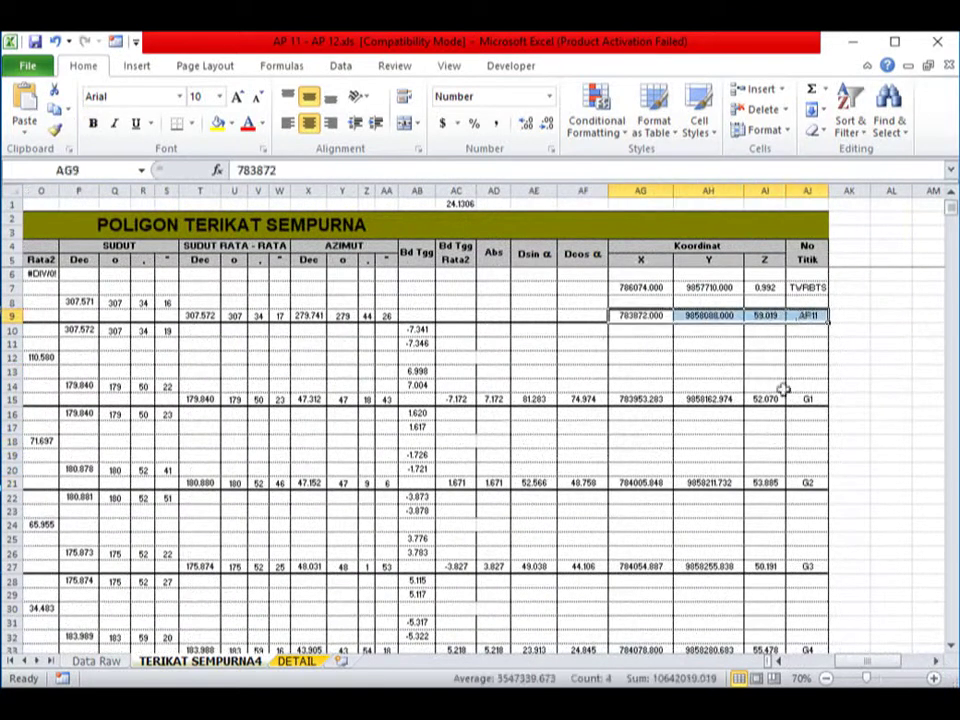
click(767, 424)
click(643, 317)
click(707, 315)
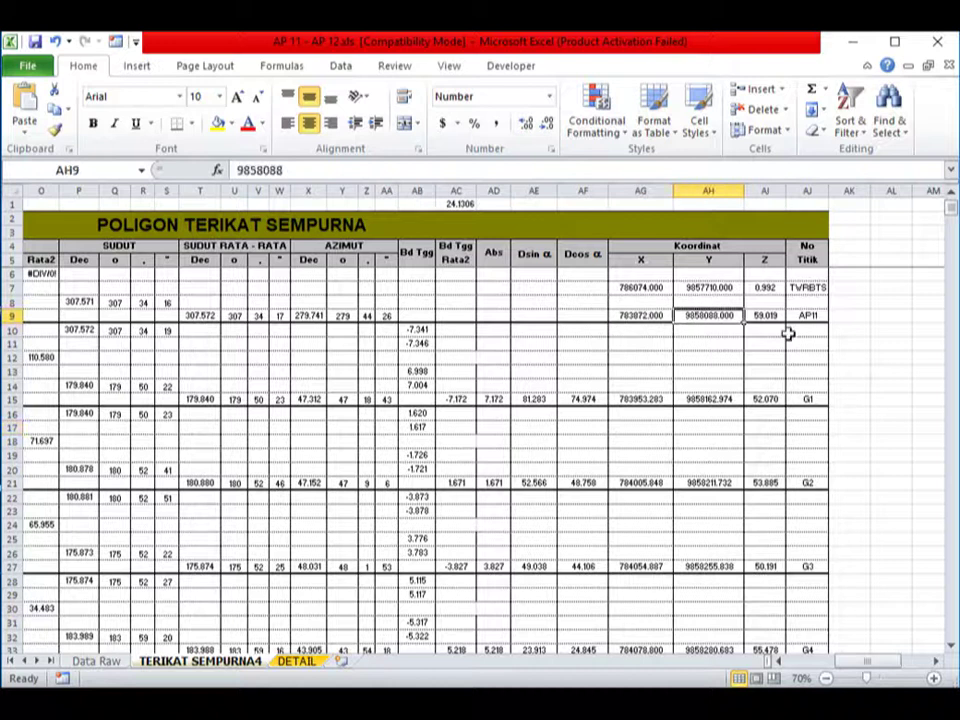
click(795, 316)
click(757, 318)
click(656, 316)
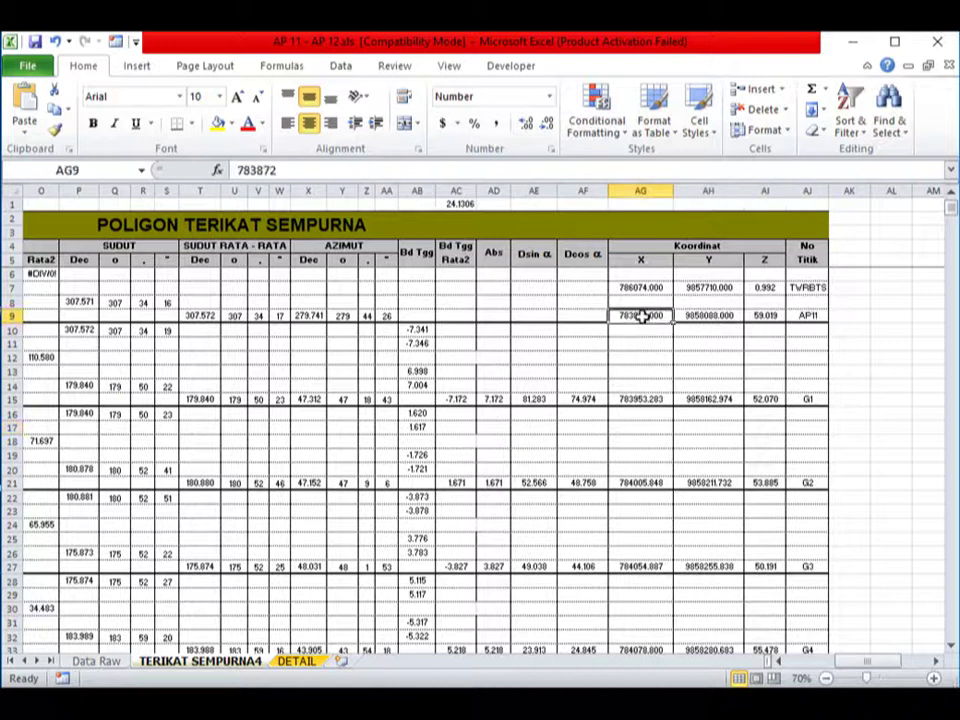
click(515, 525)
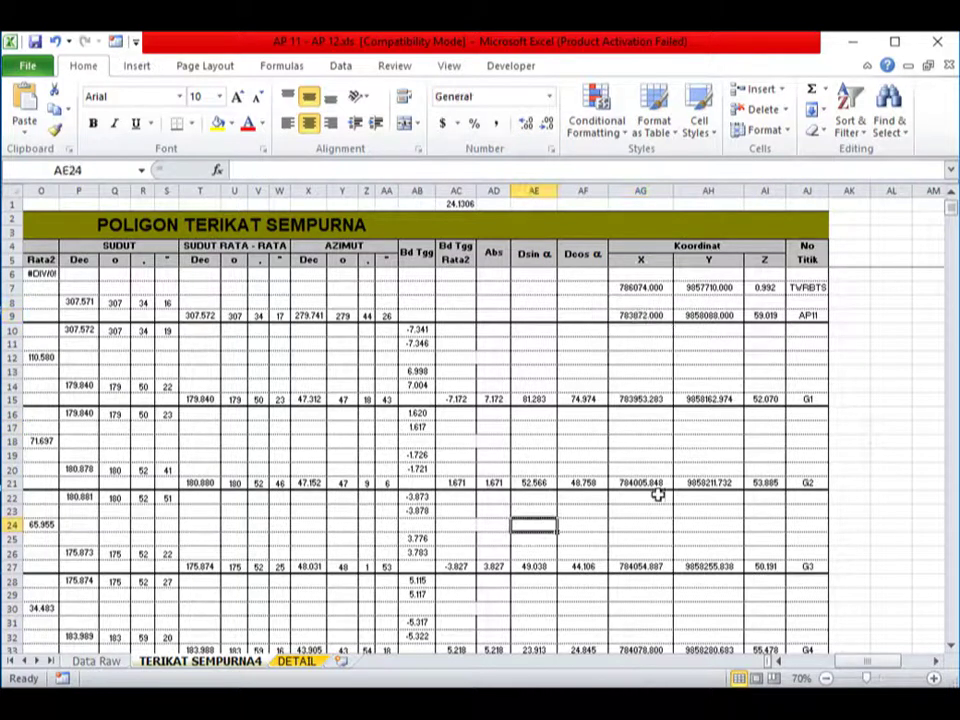
- Insert a new sheet with A2 set to =+'TERIKAT SEMPURNA4'!AG9, showing 783872
click(343, 662)
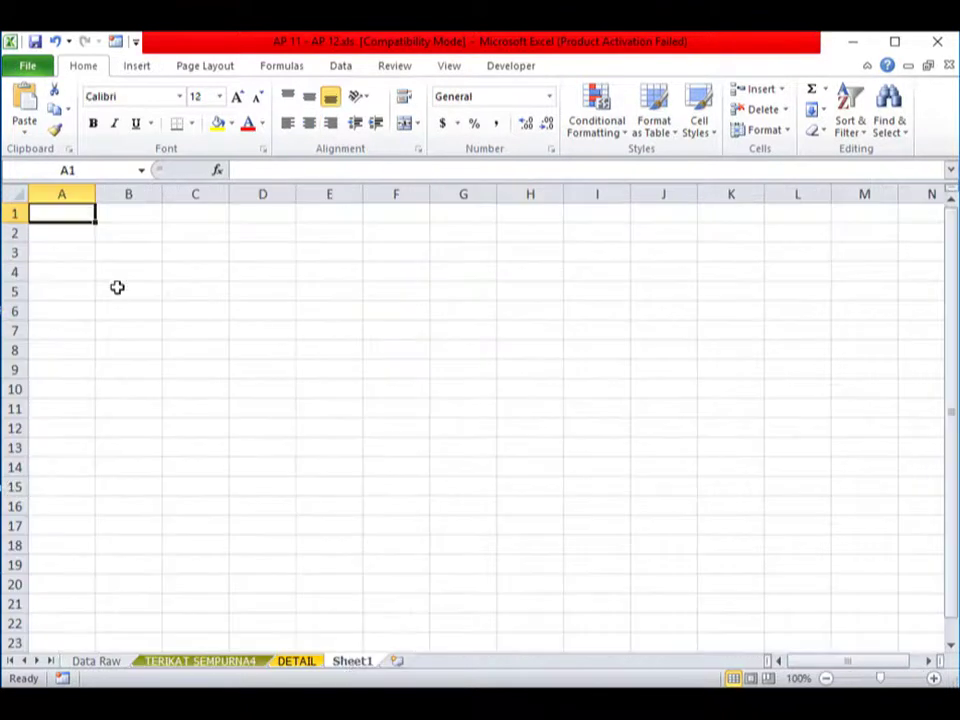
click(68, 232)
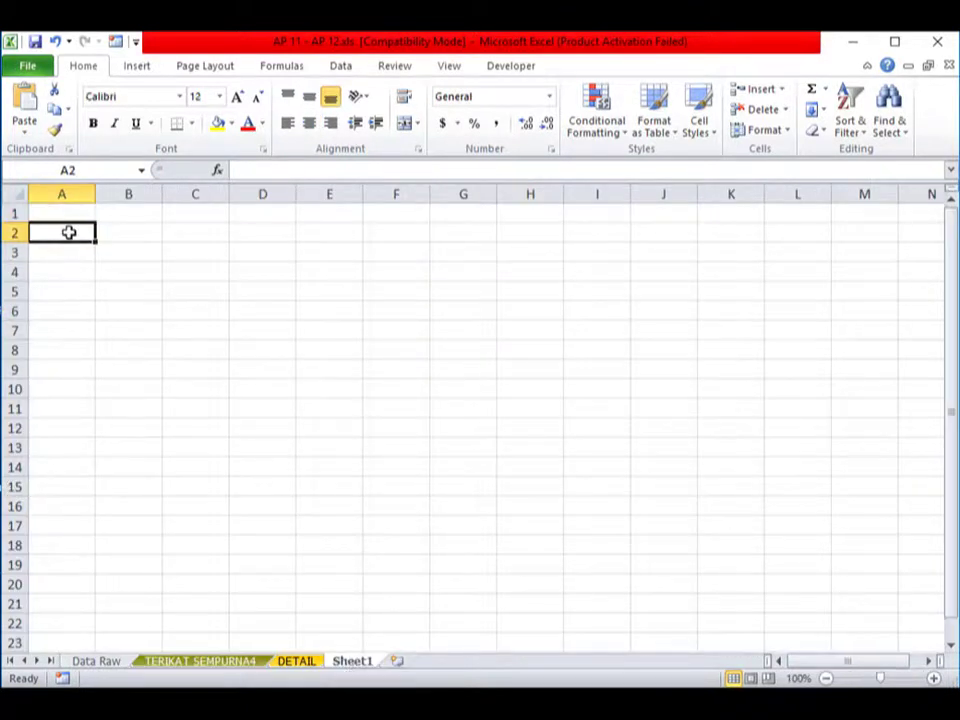
text(+)
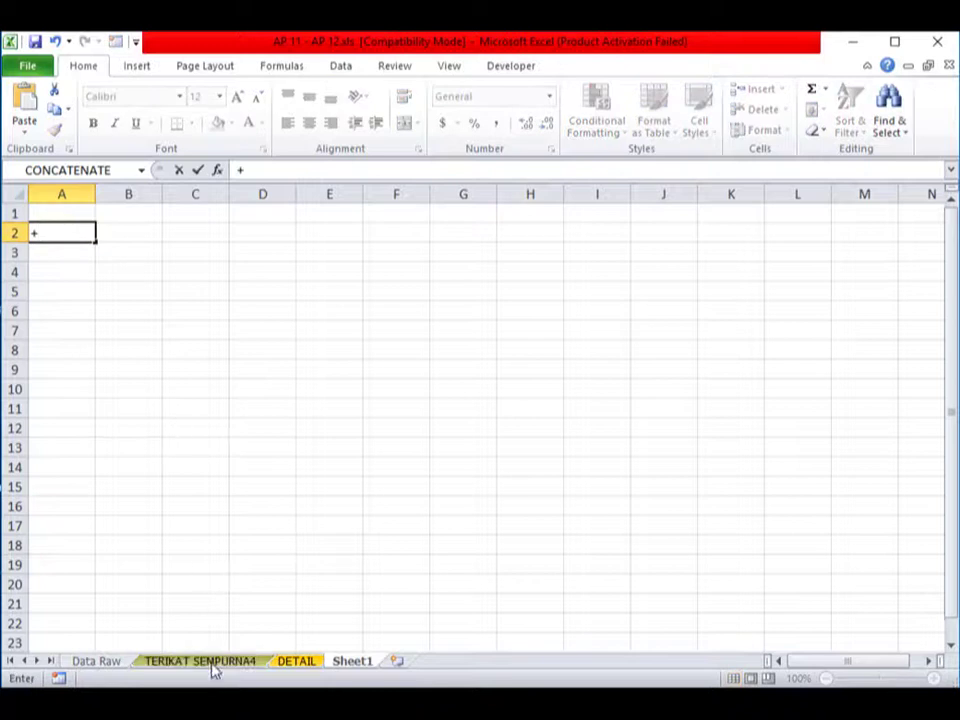
click(212, 664)
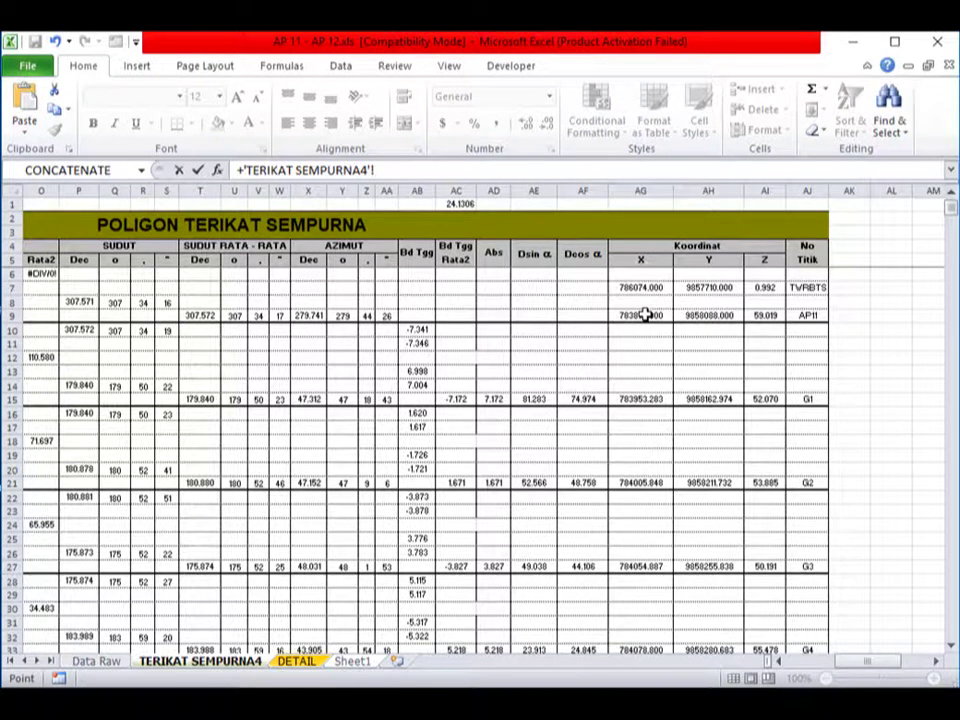
click(645, 315)
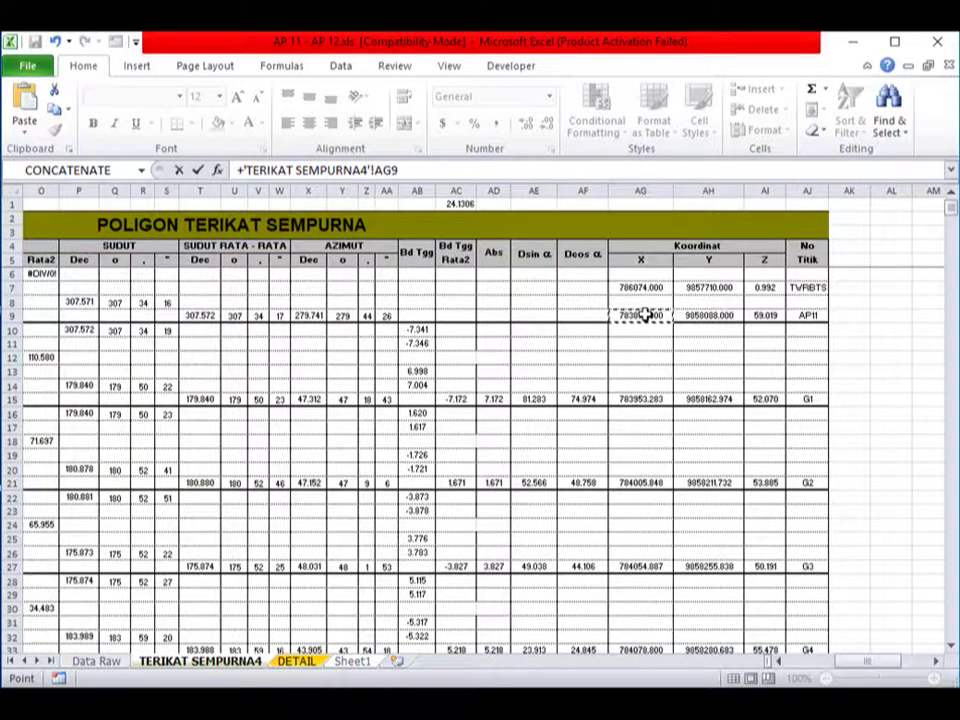
key(Return)
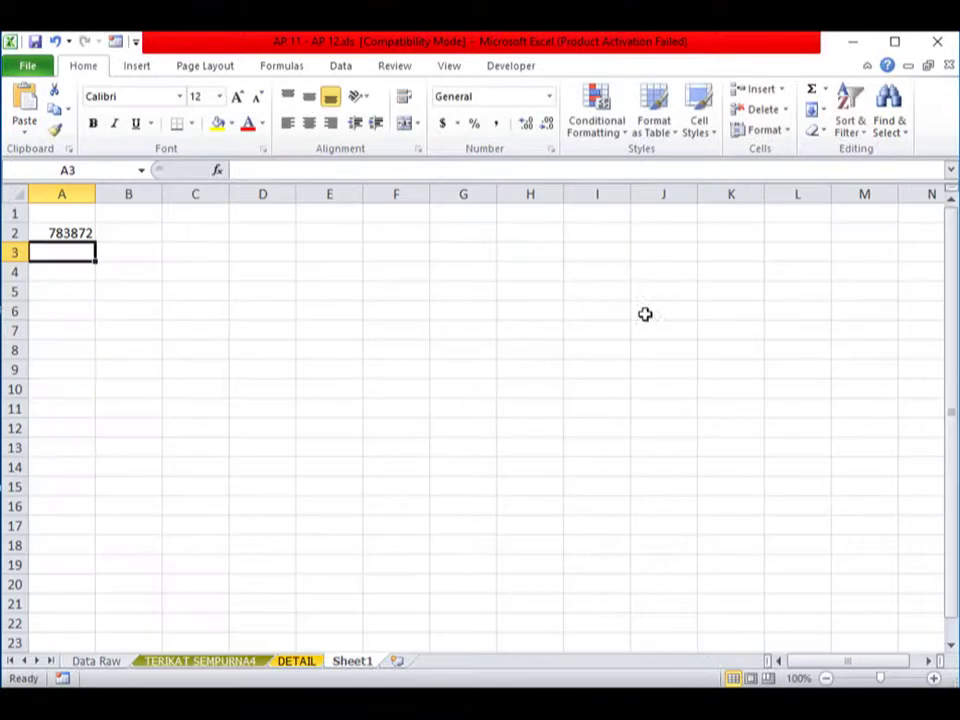
click(262, 329)
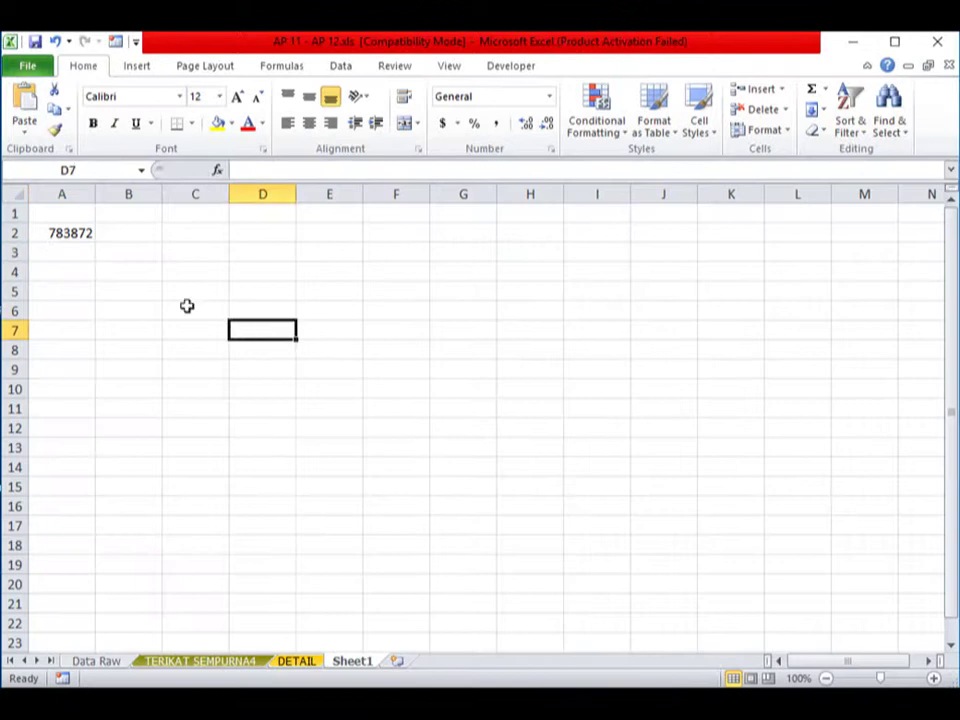
click(47, 230)
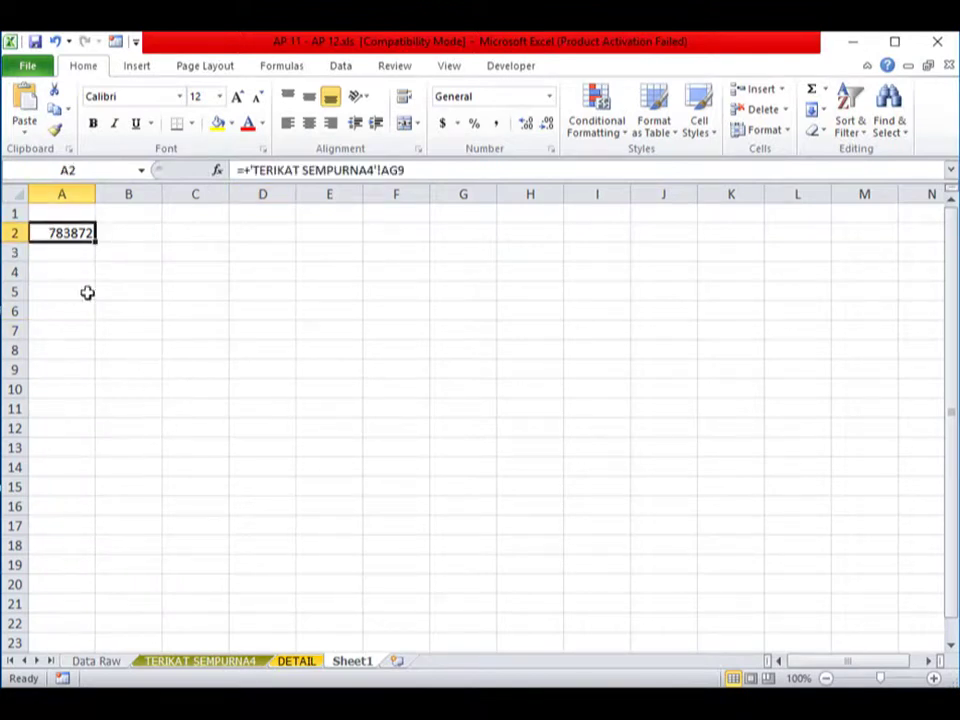
- Fill the A–D link formulas down to row 333, listing X, Y, Z and labels through G55
mouse_move(96, 239)
mouse_down()
mouse_move(284, 251)
mouse_move(291, 640)
mouse_up()
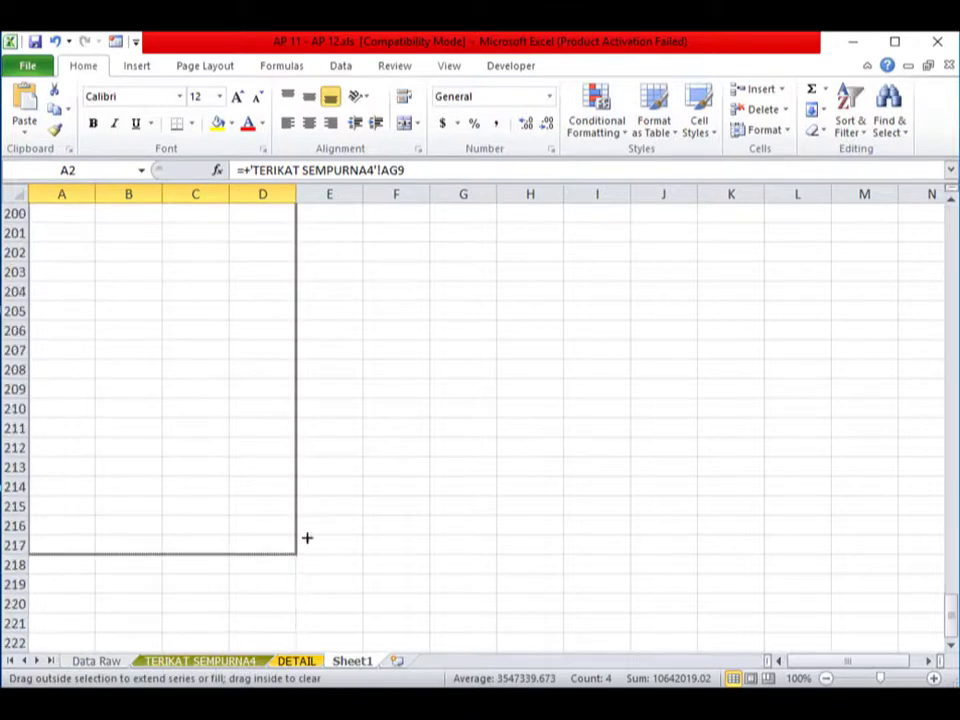
drag(292, 648, 288, 385)
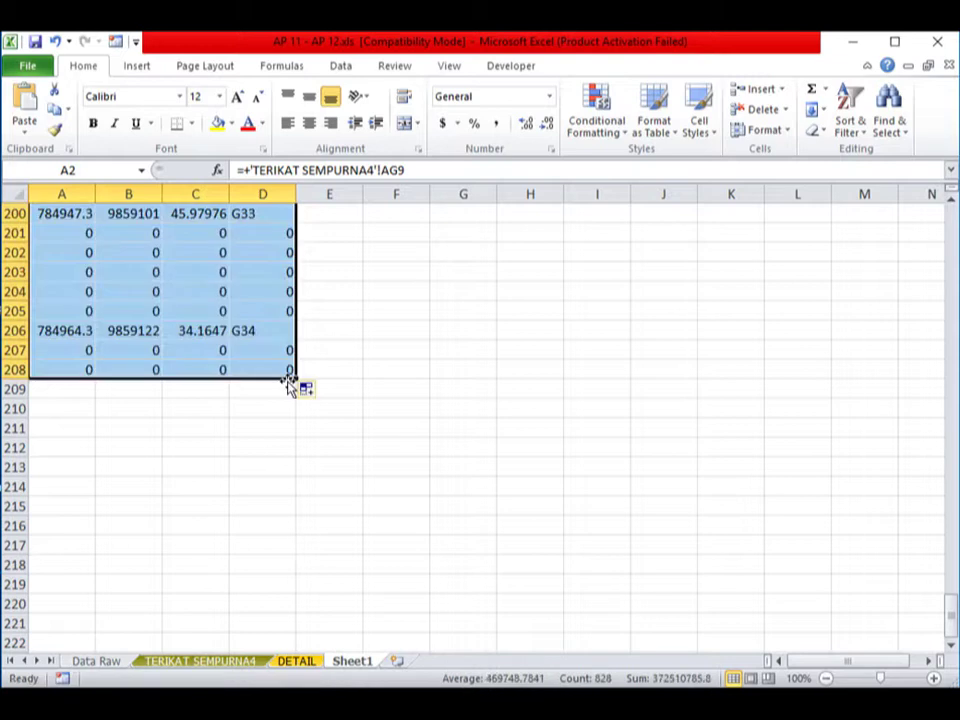
scroll(287, 375, down, 2)
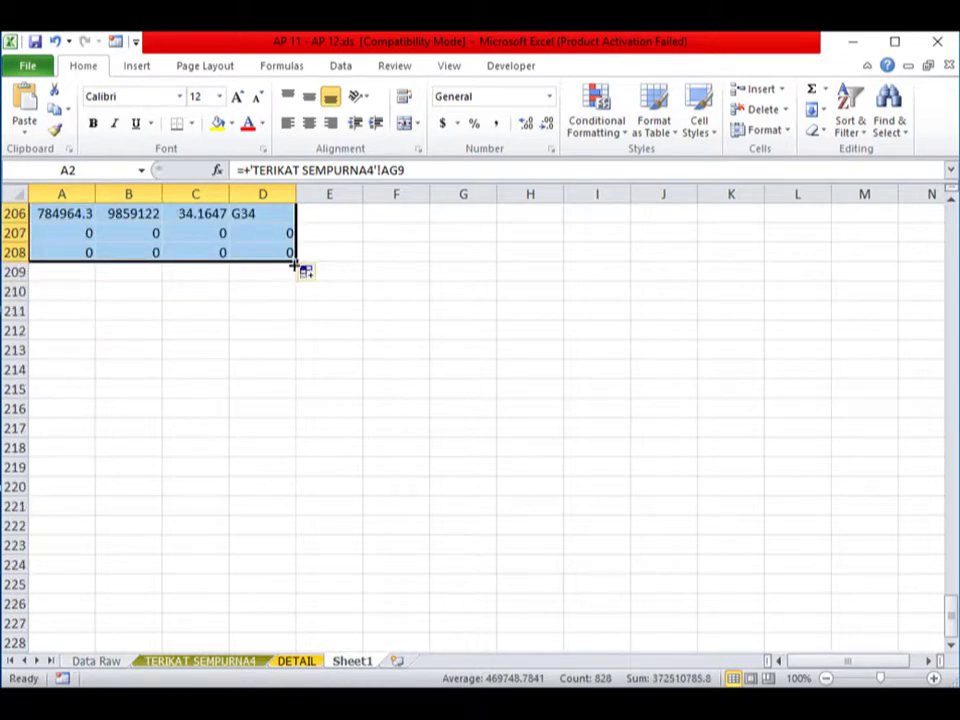
drag(293, 263, 297, 637)
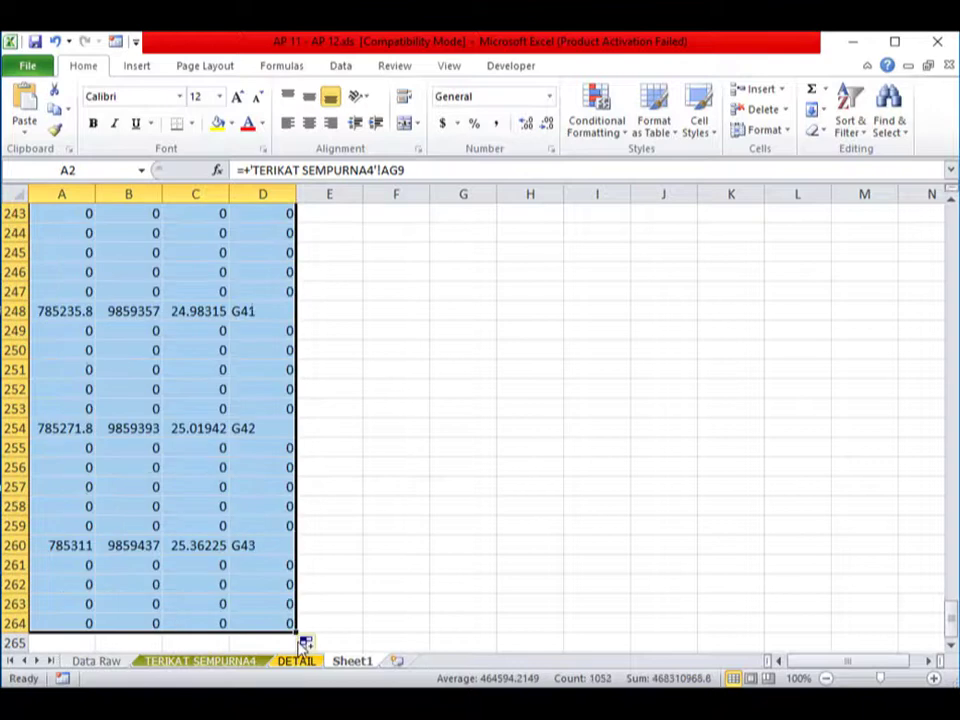
scroll(325, 454, down, 6)
scroll(310, 330, down, 1)
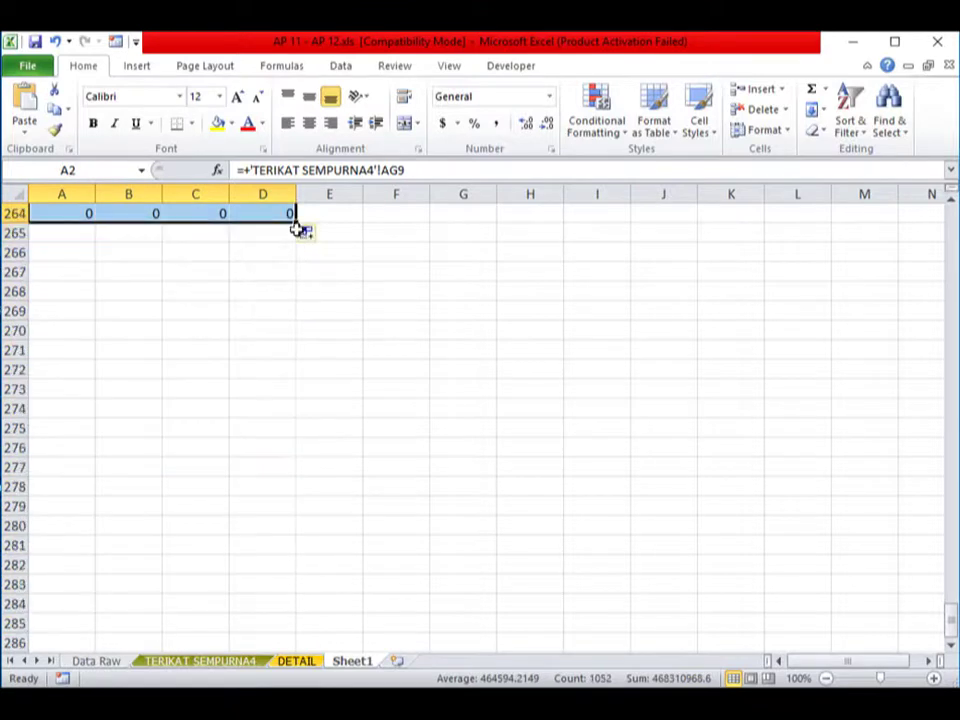
mouse_move(297, 228)
mouse_down()
mouse_move(311, 351)
mouse_move(315, 300)
mouse_up()
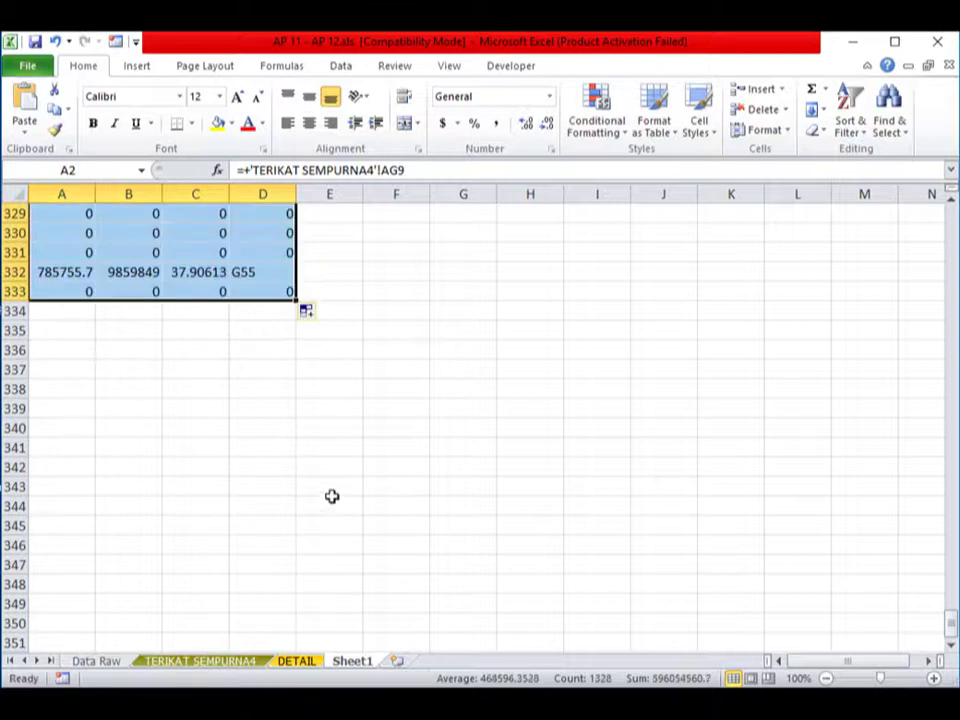
scroll(332, 499, up, 6)
scroll(210, 497, down, 1)
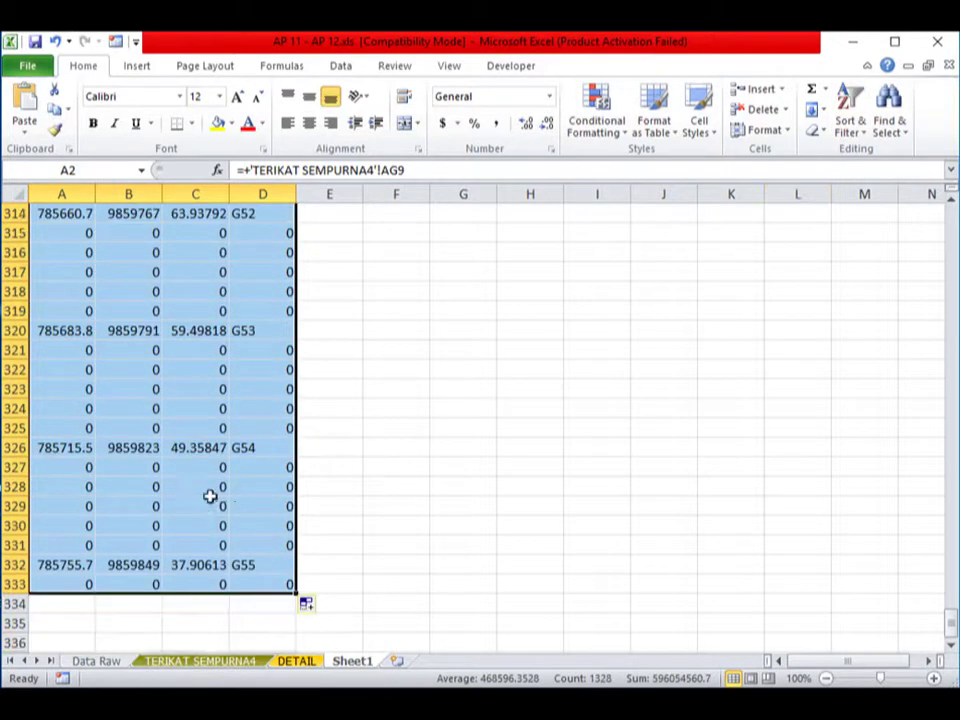
scroll(377, 381, down, 5)
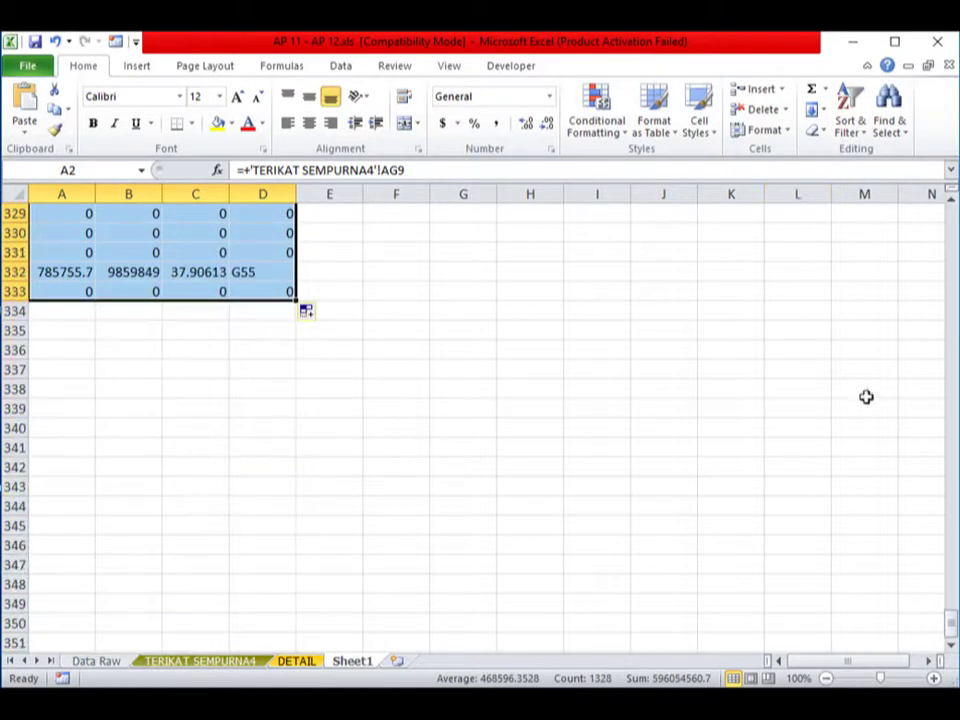
- Turn on filtering and show only the rows where column D equals 0
click(851, 121)
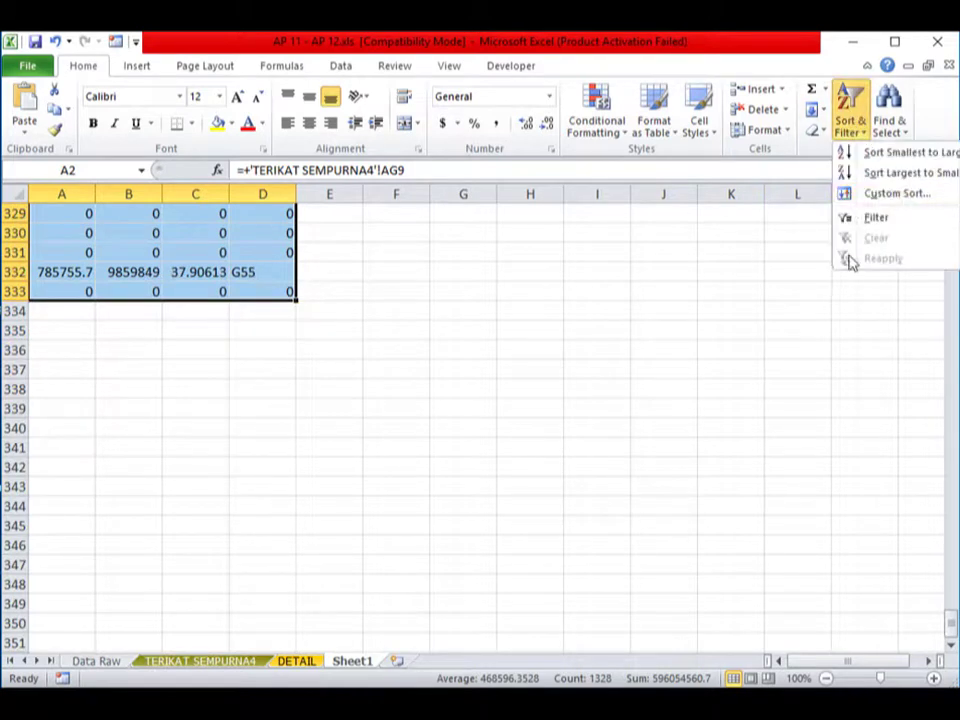
click(874, 220)
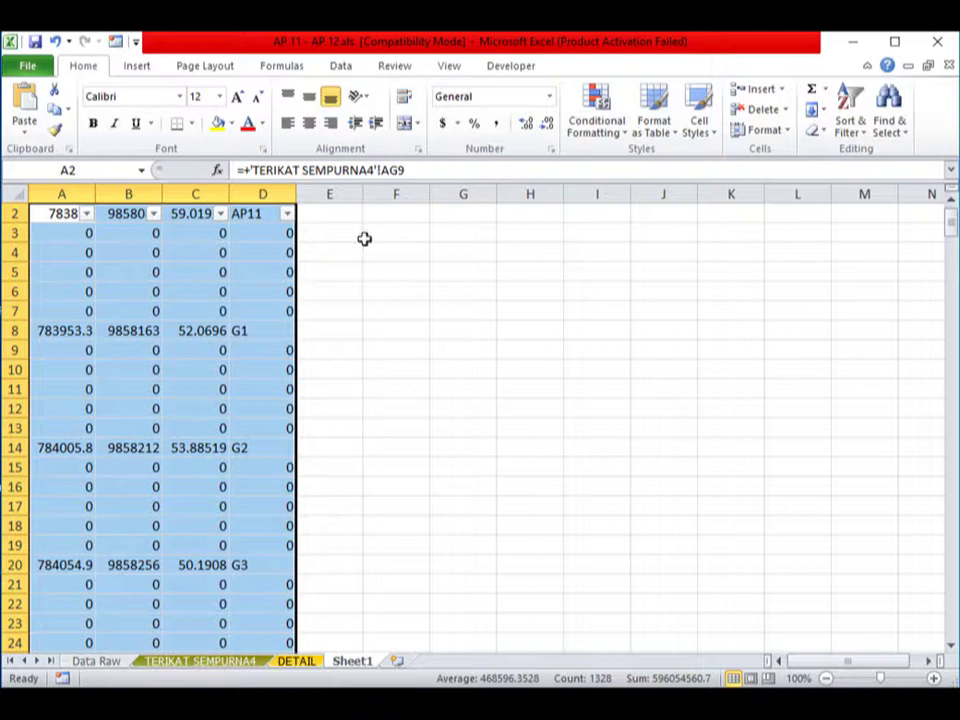
click(287, 215)
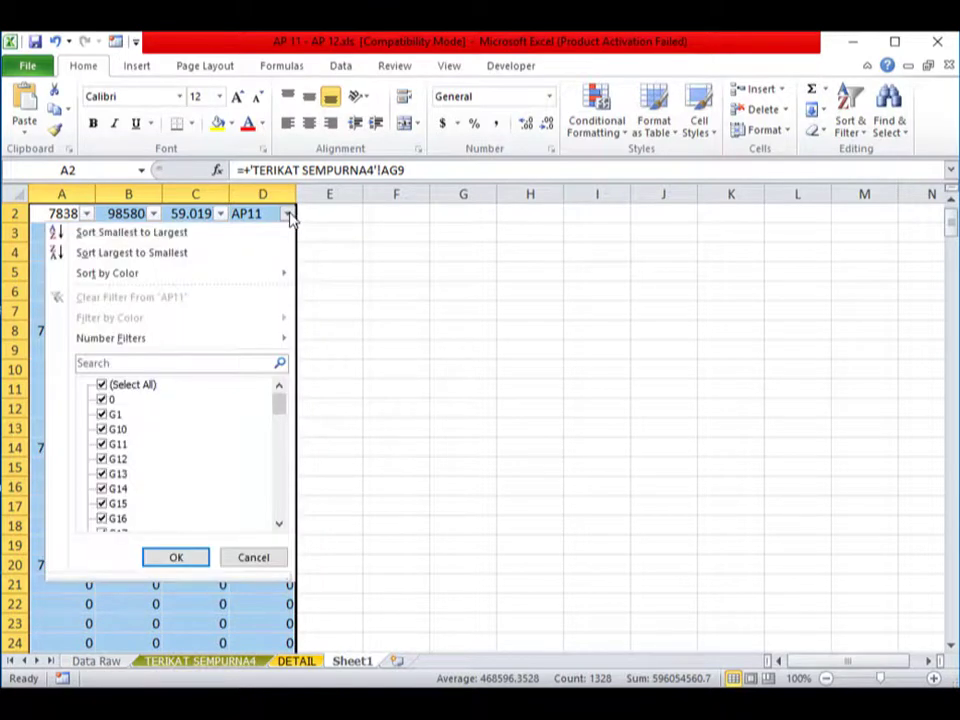
click(140, 386)
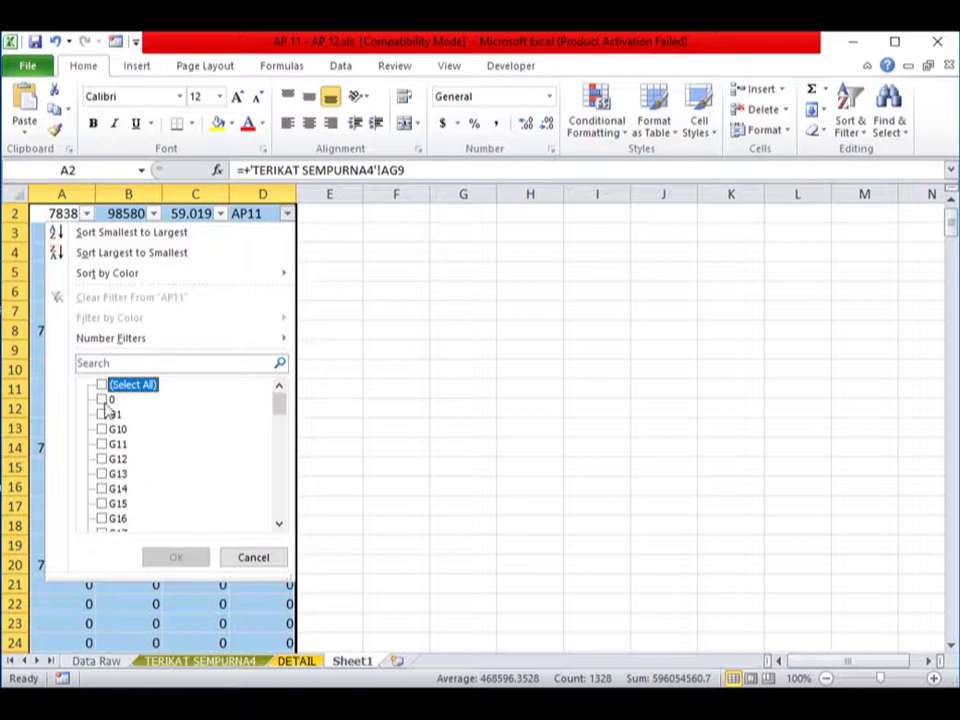
click(104, 401)
drag(280, 406, 282, 545)
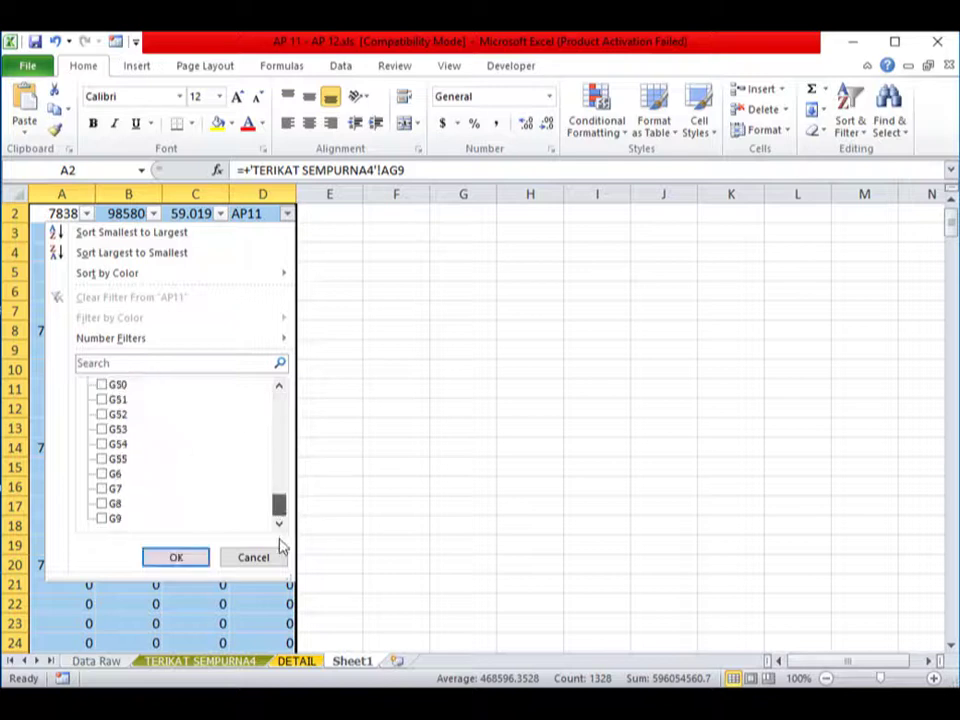
click(172, 559)
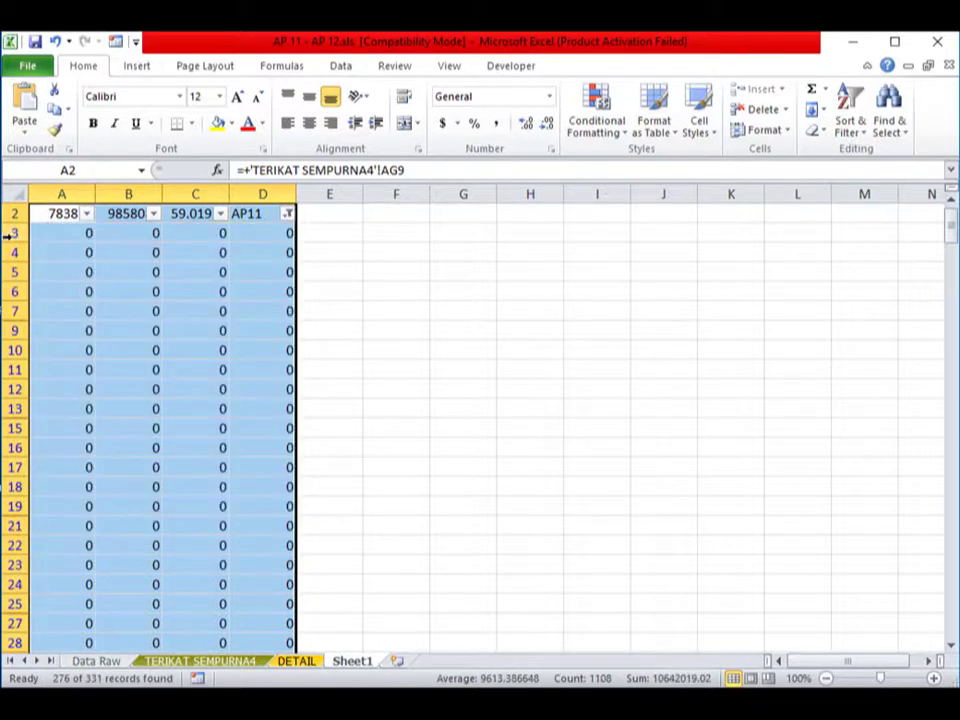
- Delete the filtered zero rows, turn the filter off, and check the formulas in A2 and B2
mouse_move(10, 233)
mouse_down()
mouse_move(14, 655)
mouse_move(138, 597)
mouse_up()
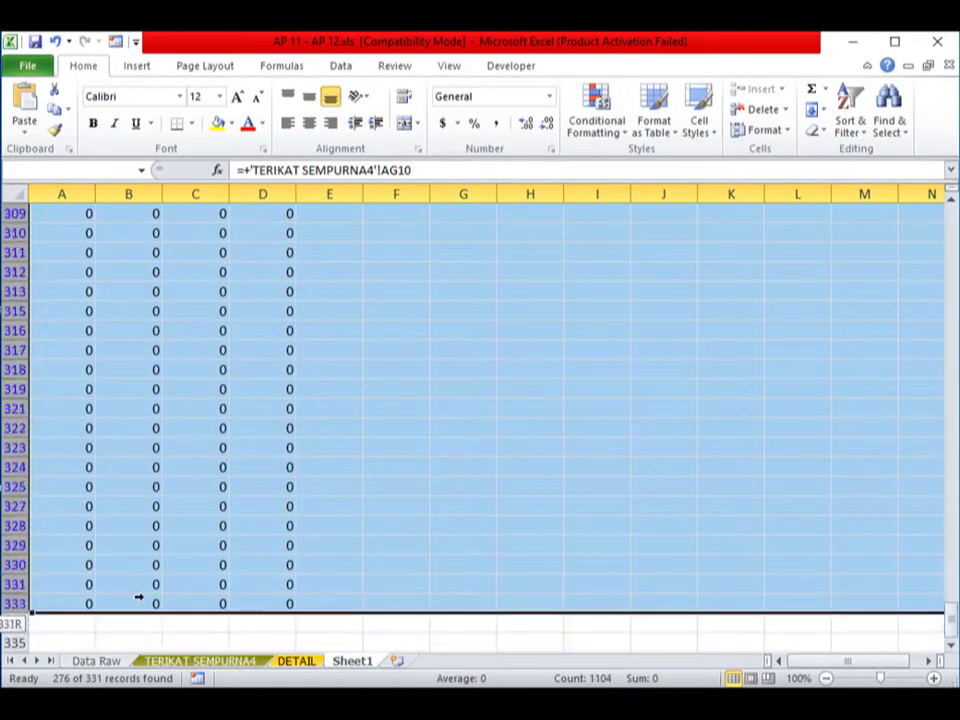
right_click(148, 300)
click(184, 445)
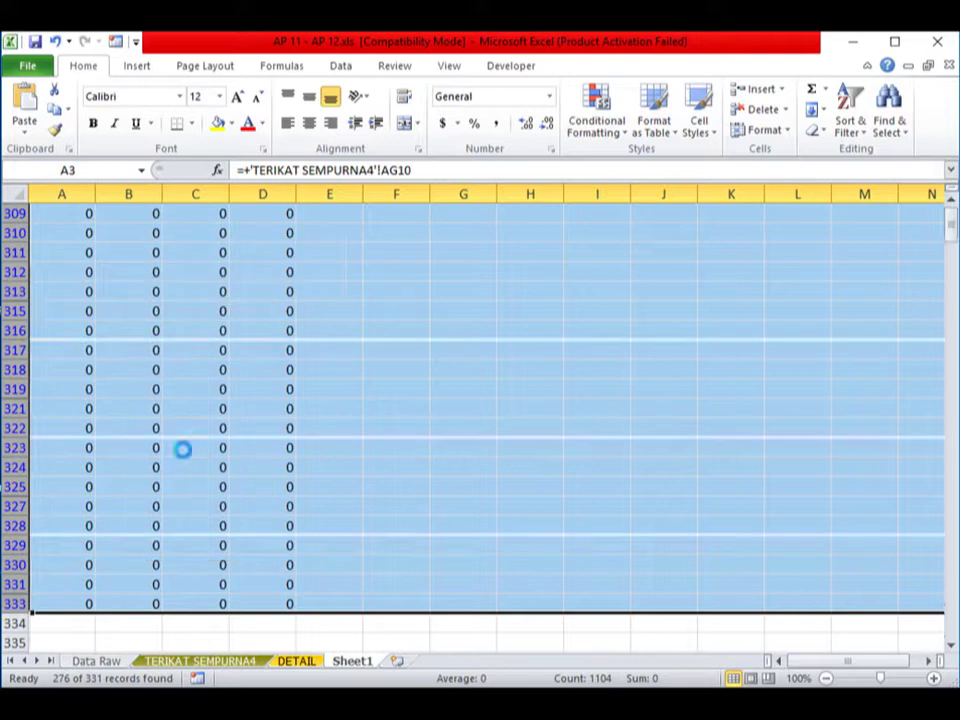
click(860, 135)
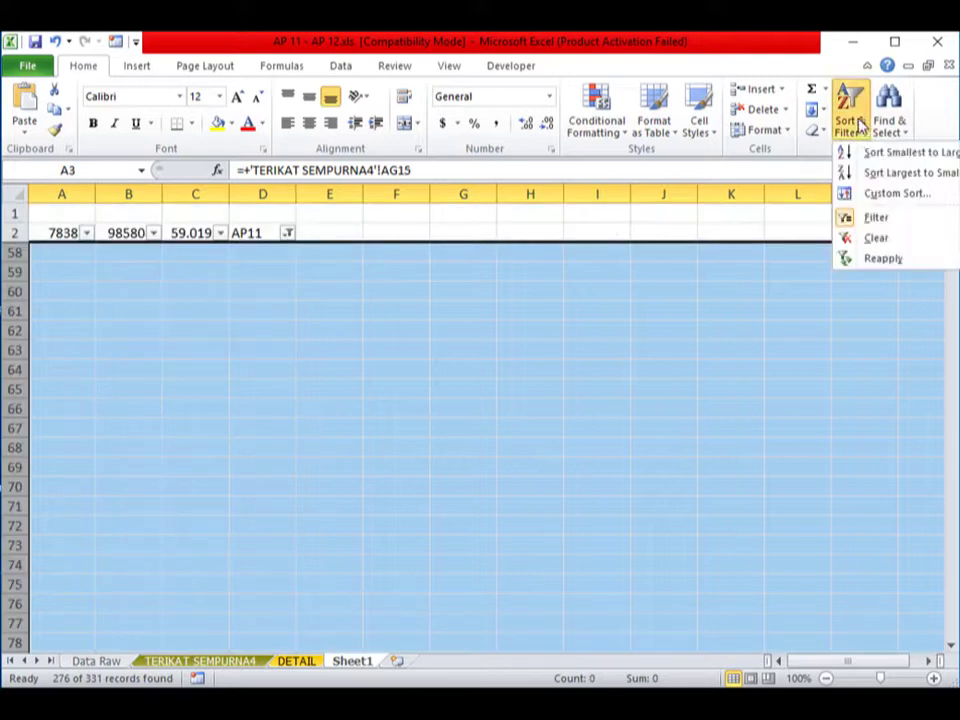
click(873, 220)
click(311, 391)
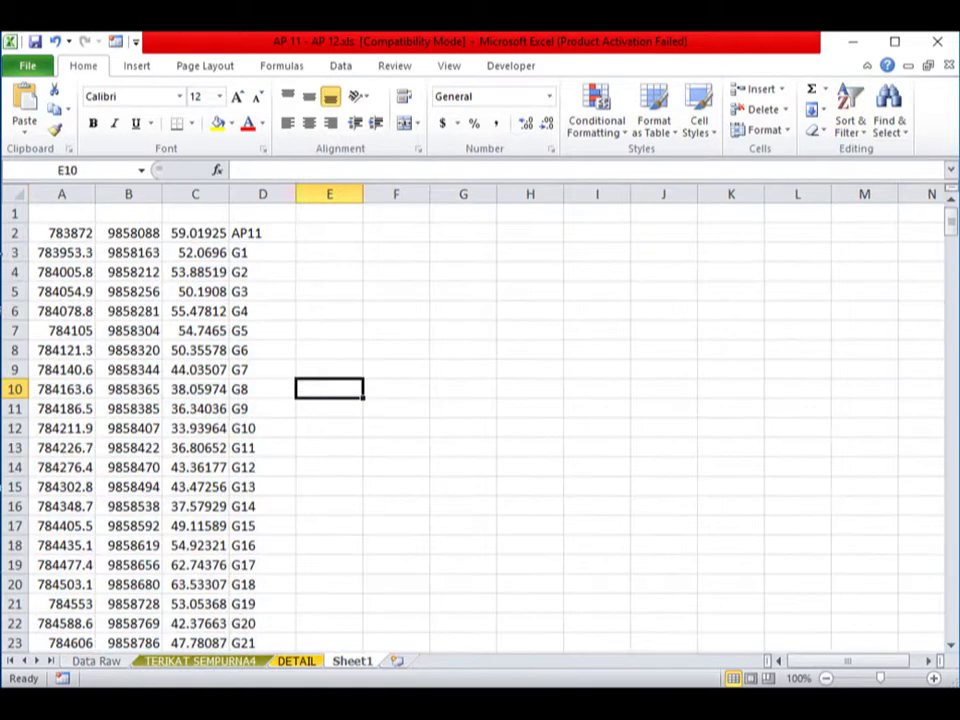
click(56, 235)
click(131, 232)
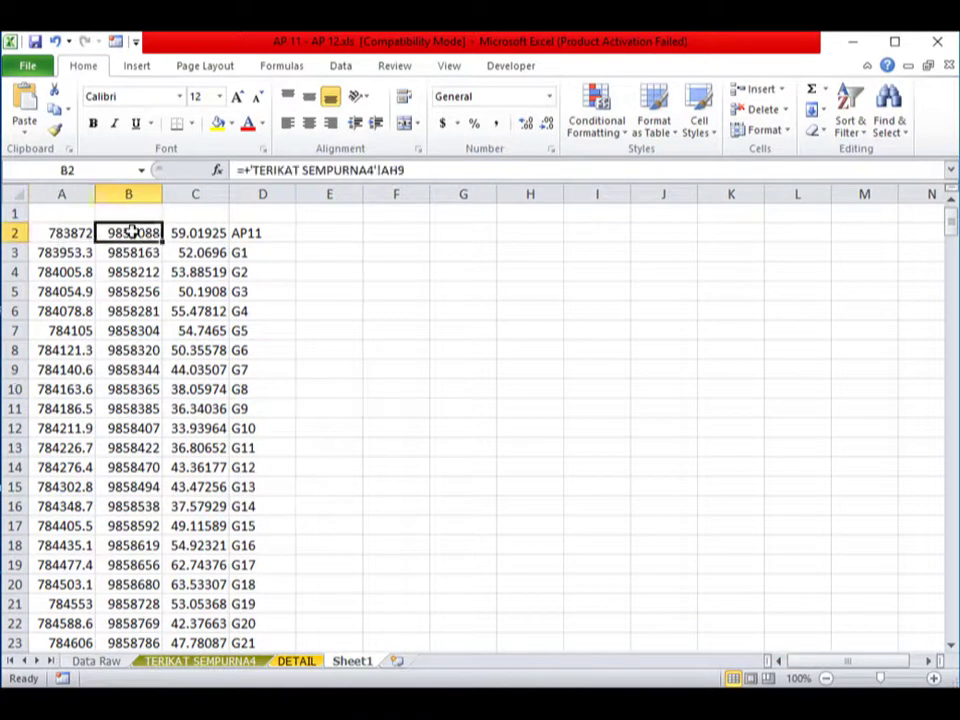
- Format columns A–C as Number with 3 decimal places
click(205, 234)
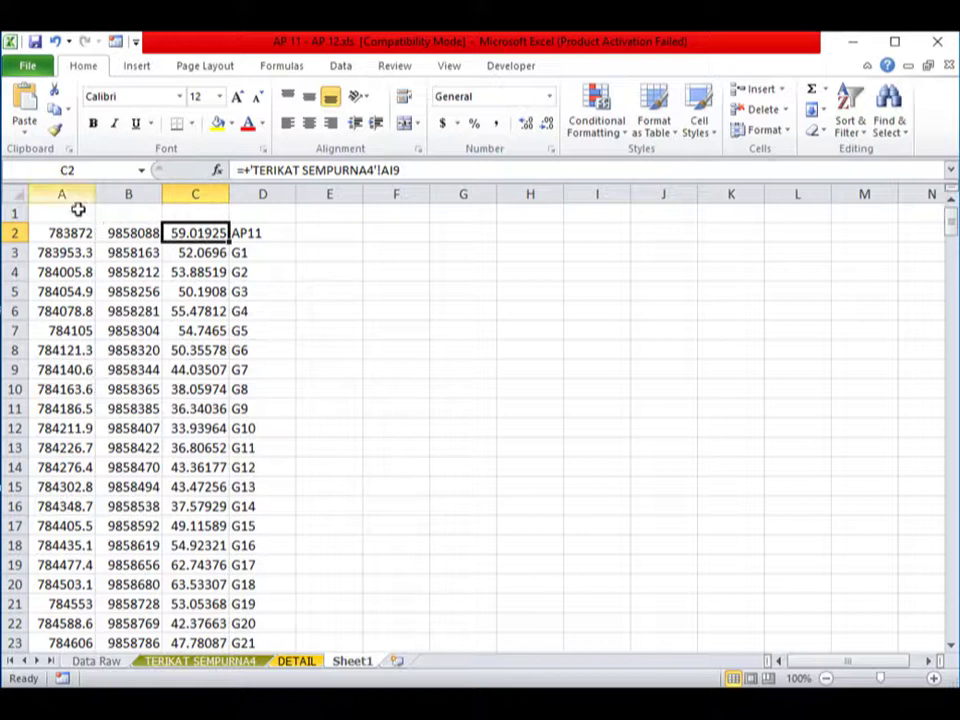
click(242, 369)
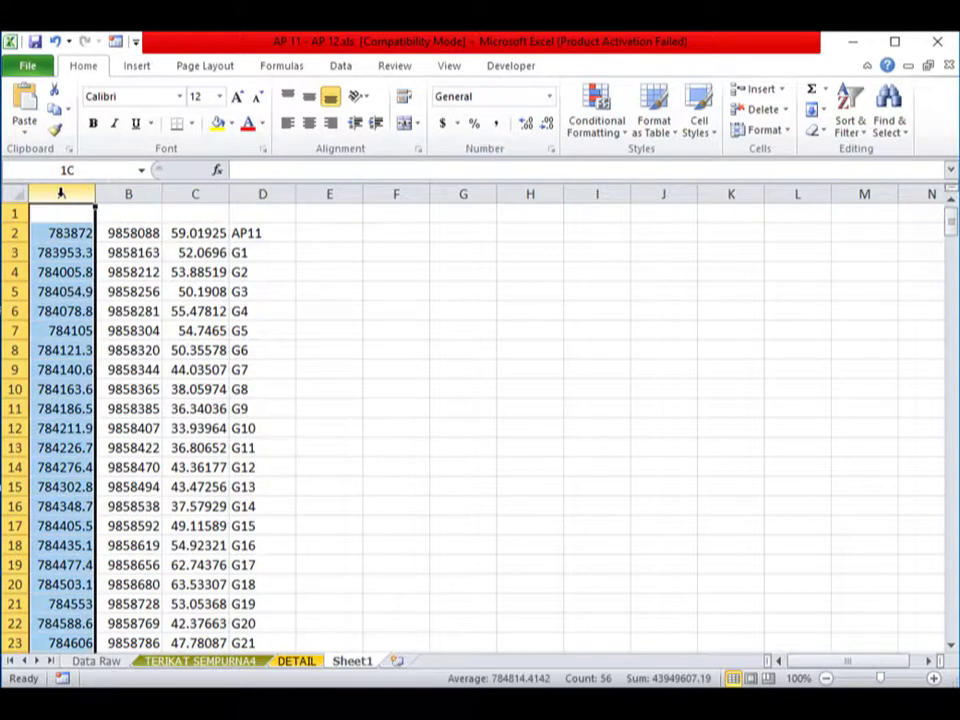
drag(61, 193, 195, 193)
right_click(183, 369)
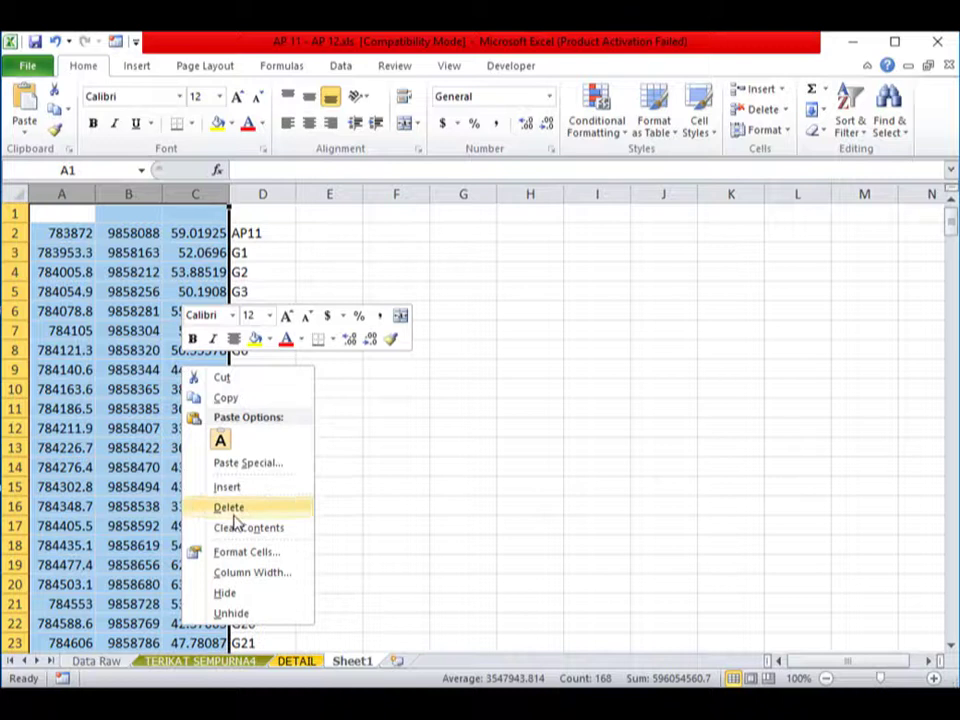
click(237, 556)
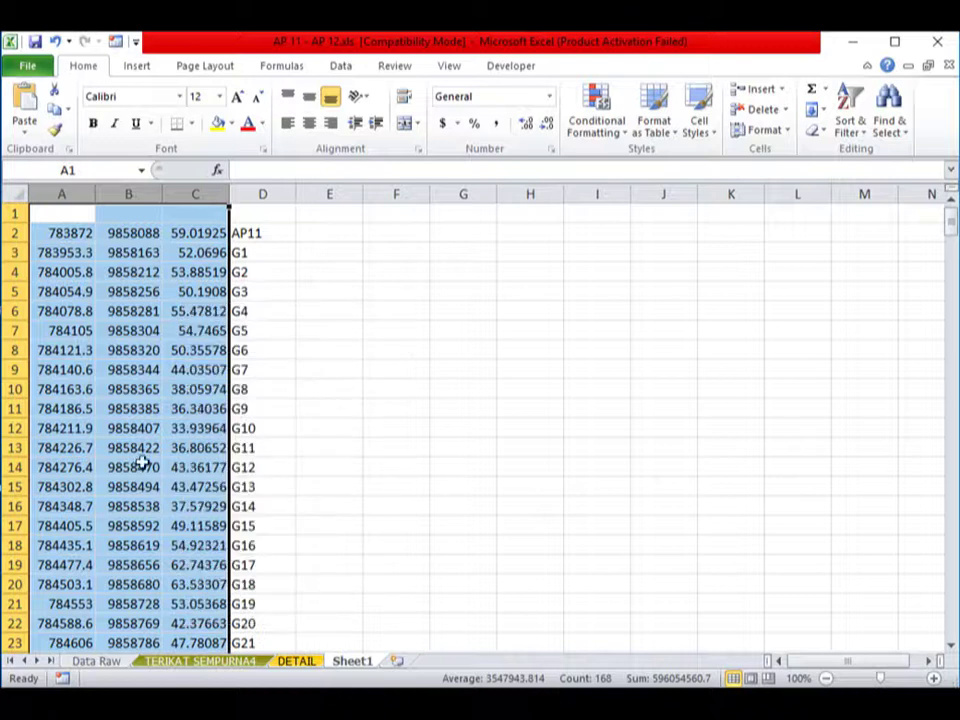
click(32, 360)
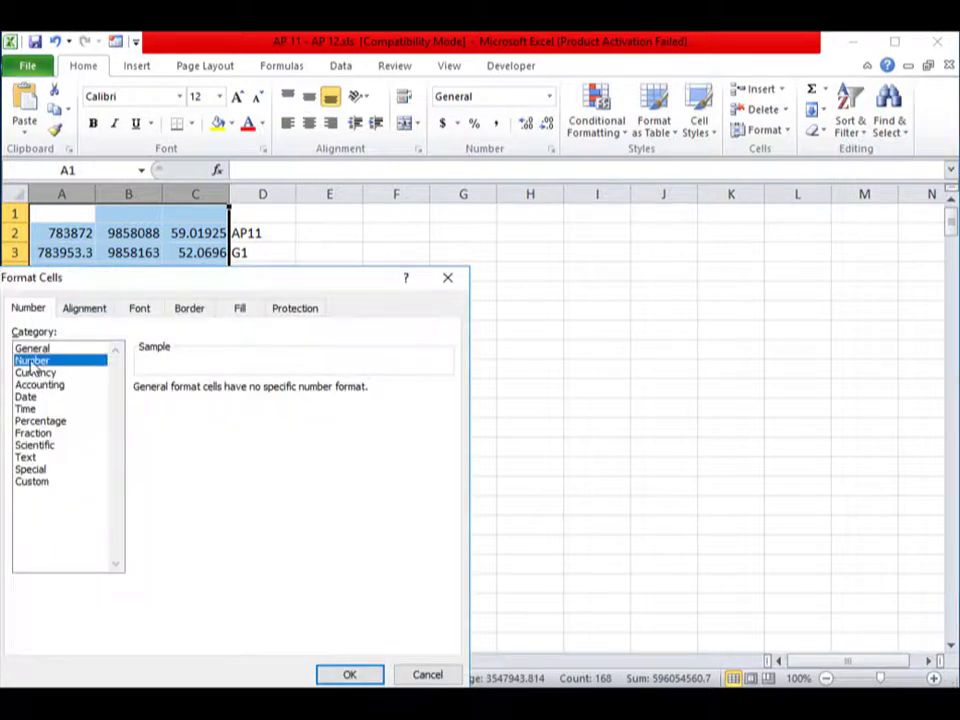
click(257, 387)
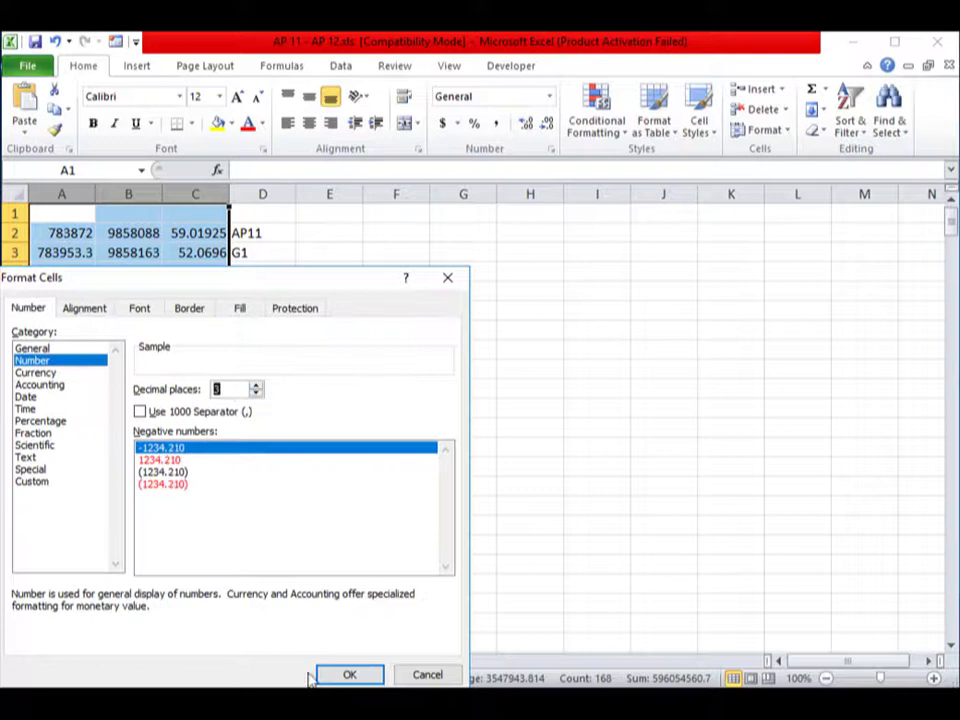
click(330, 675)
click(375, 366)
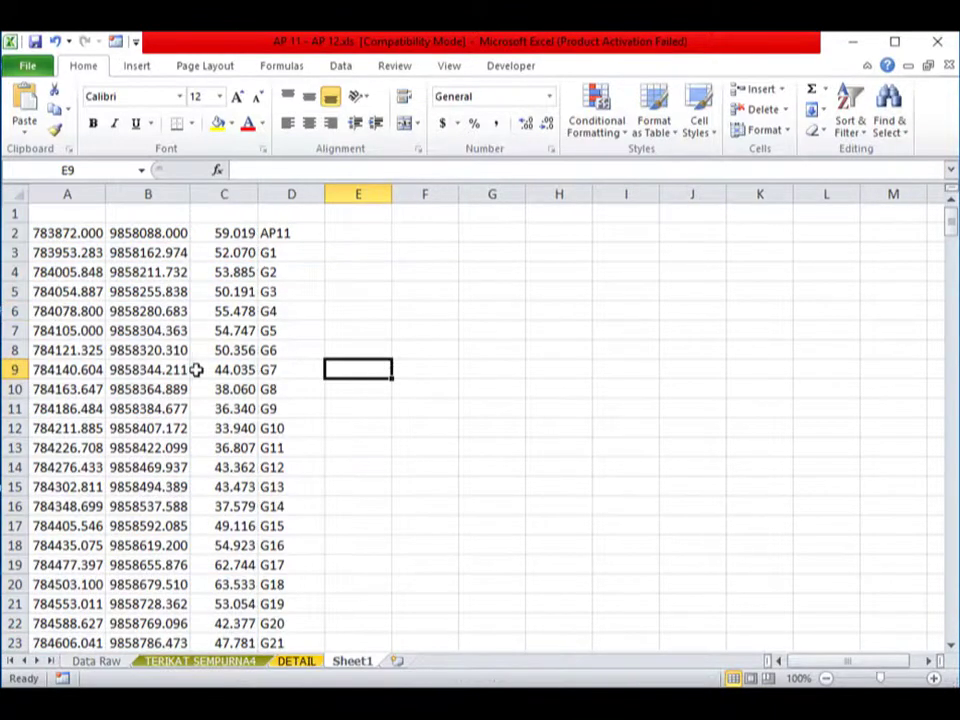
- Review the AP11 and G-point coordinate block in A2:D57
scroll(195, 371, down, 4)
scroll(195, 371, up, 4)
click(143, 291)
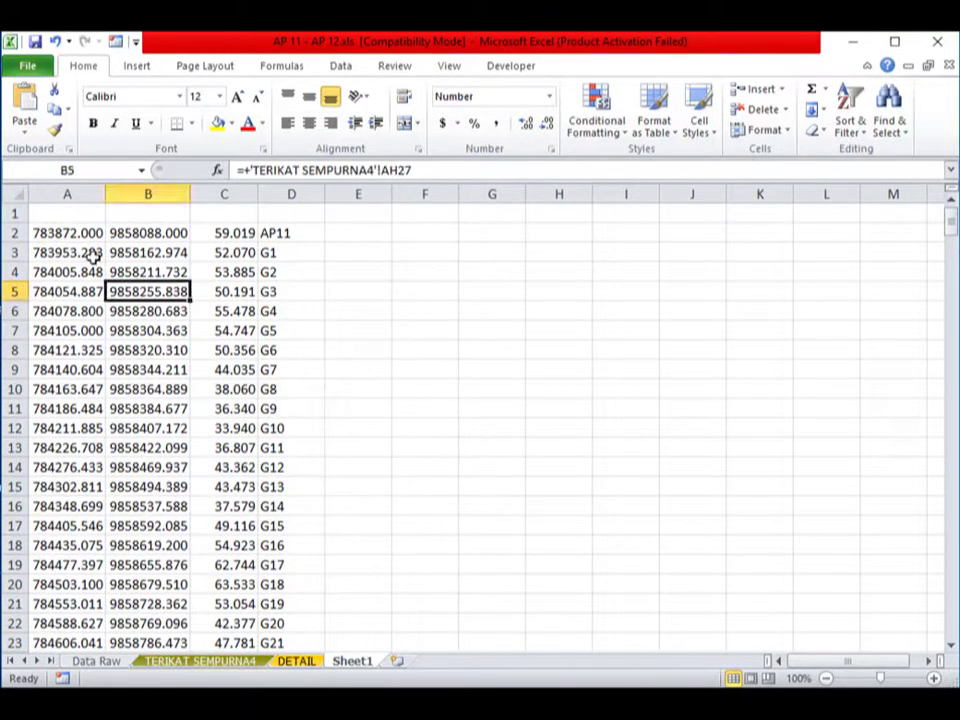
mouse_move(101, 232)
mouse_down()
mouse_move(258, 622)
mouse_move(326, 630)
mouse_move(289, 591)
mouse_up()
scroll(165, 448, up, 6)
scroll(165, 448, up, 6)
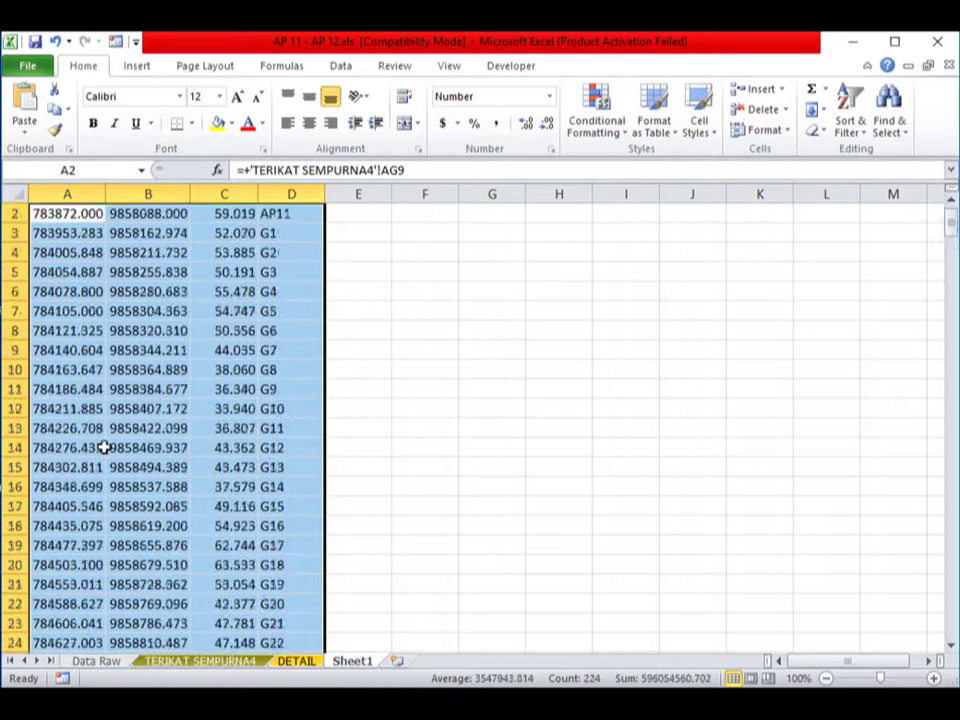
scroll(165, 448, up, 1)
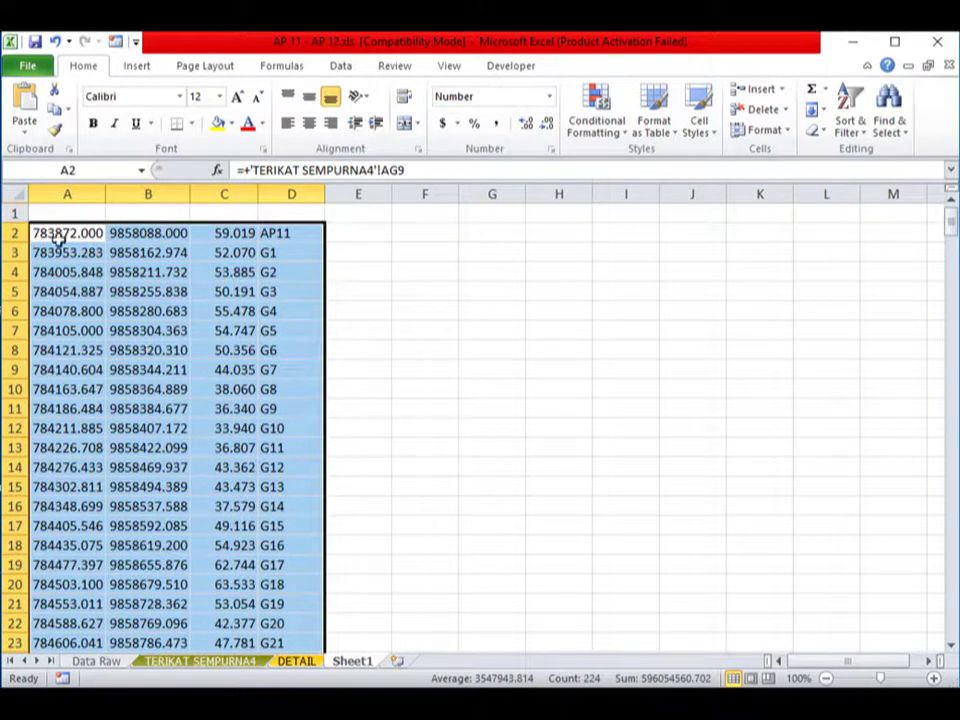
click(432, 454)
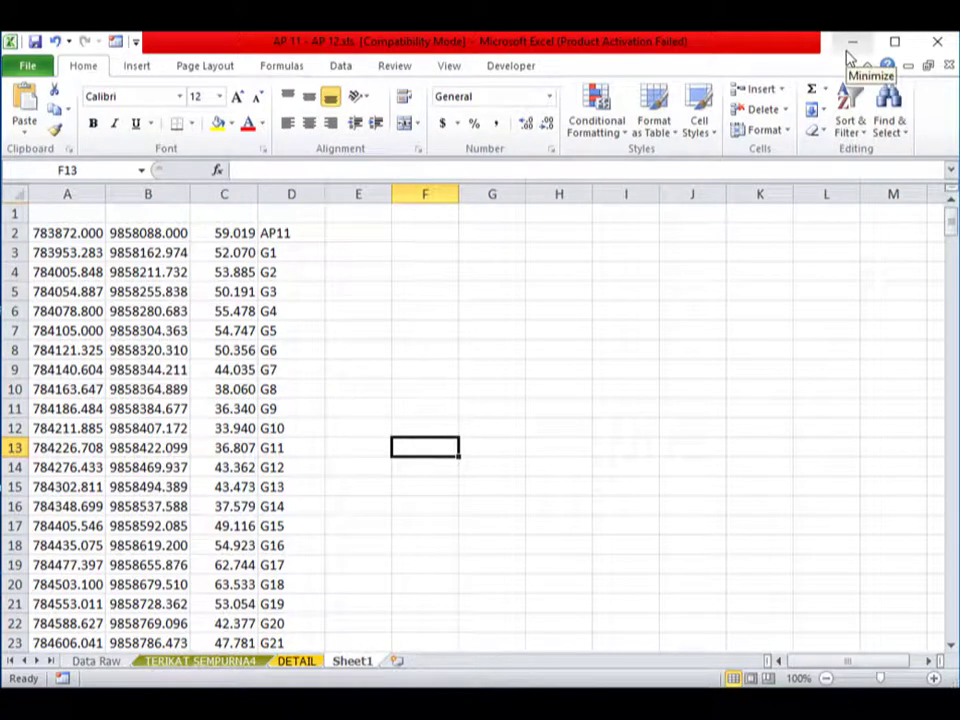
- Minimize Excel and File Explorer, refresh the desktop, and launch Autodesk Land Desktop 2006
click(853, 49)
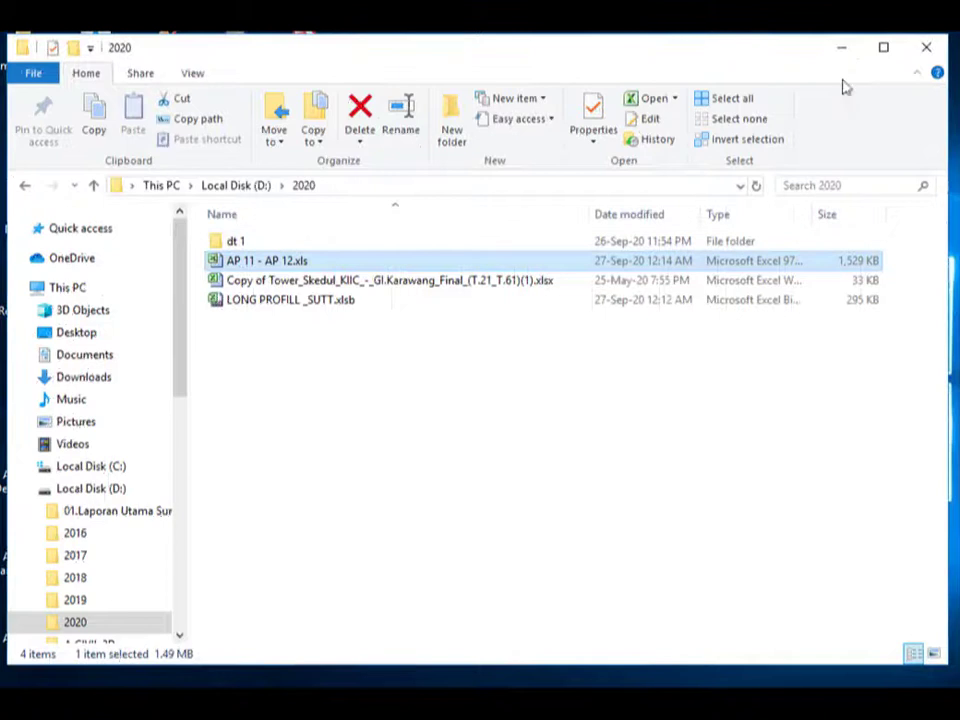
click(841, 47)
right_click(571, 359)
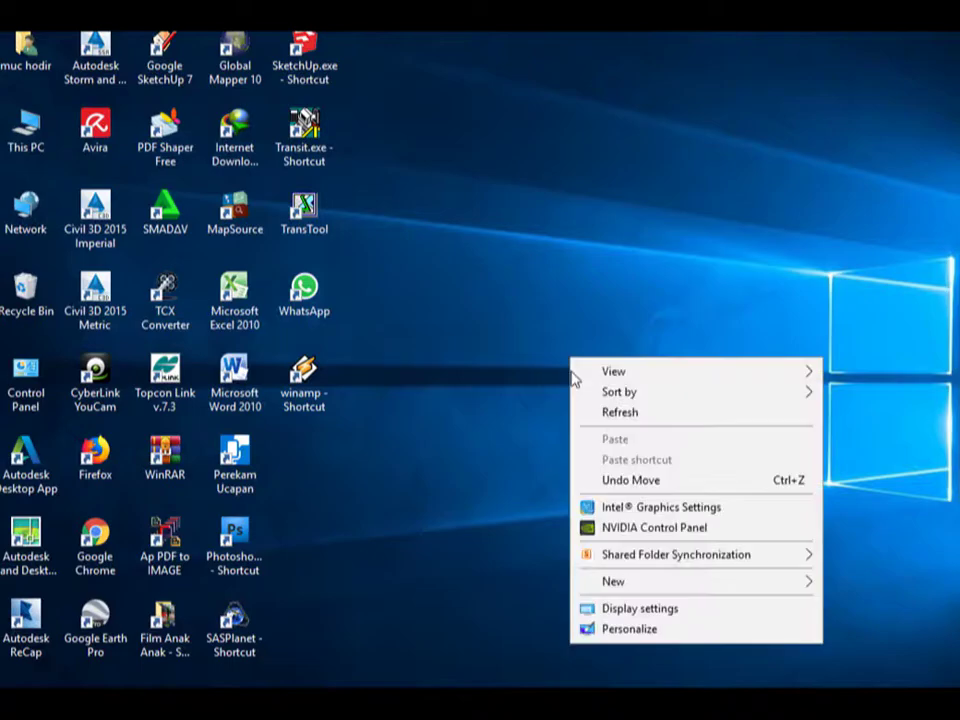
click(596, 413)
double_click(40, 550)
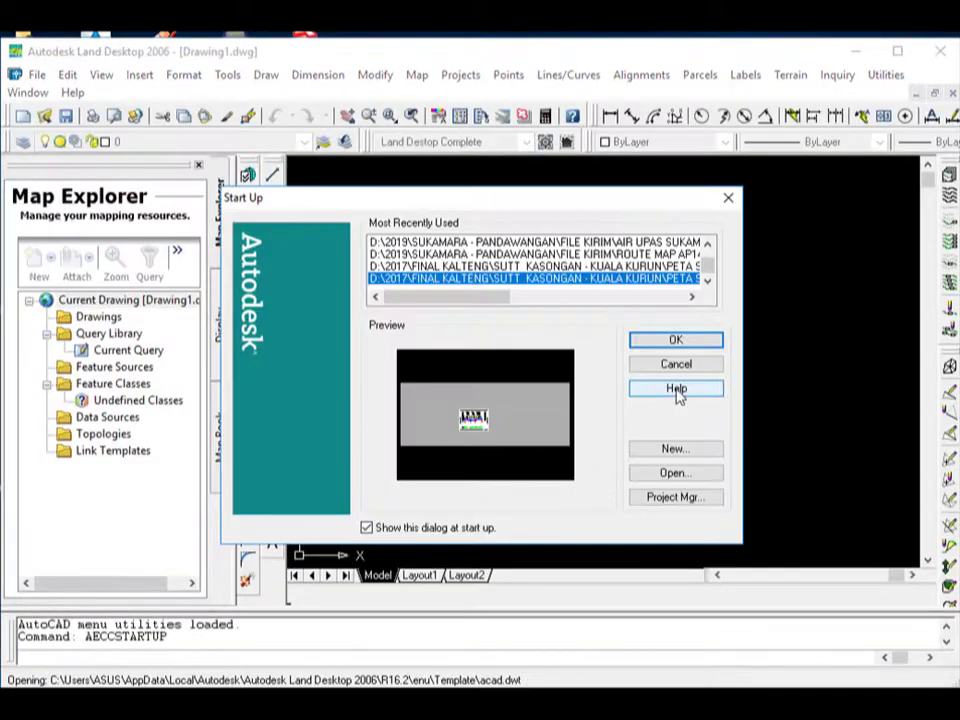
- Close the Start Up dialog, hide the mapping resources panel, and return to the AP 11 - AP 12.xls workbook
click(697, 368)
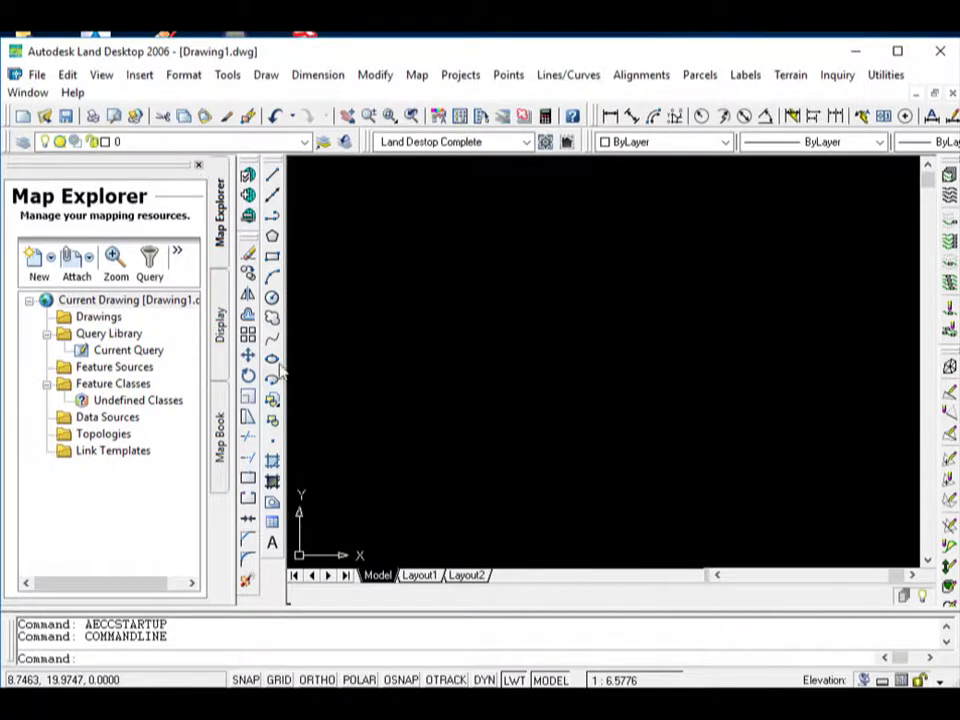
click(199, 166)
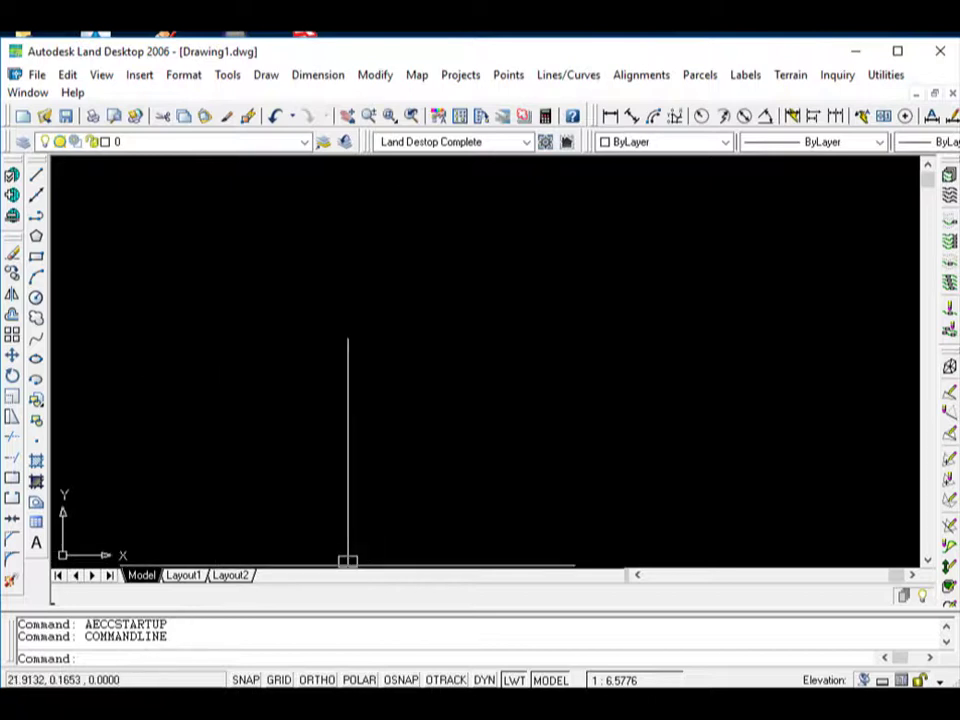
mouse_move(330, 712)
click(330, 630)
click(480, 467)
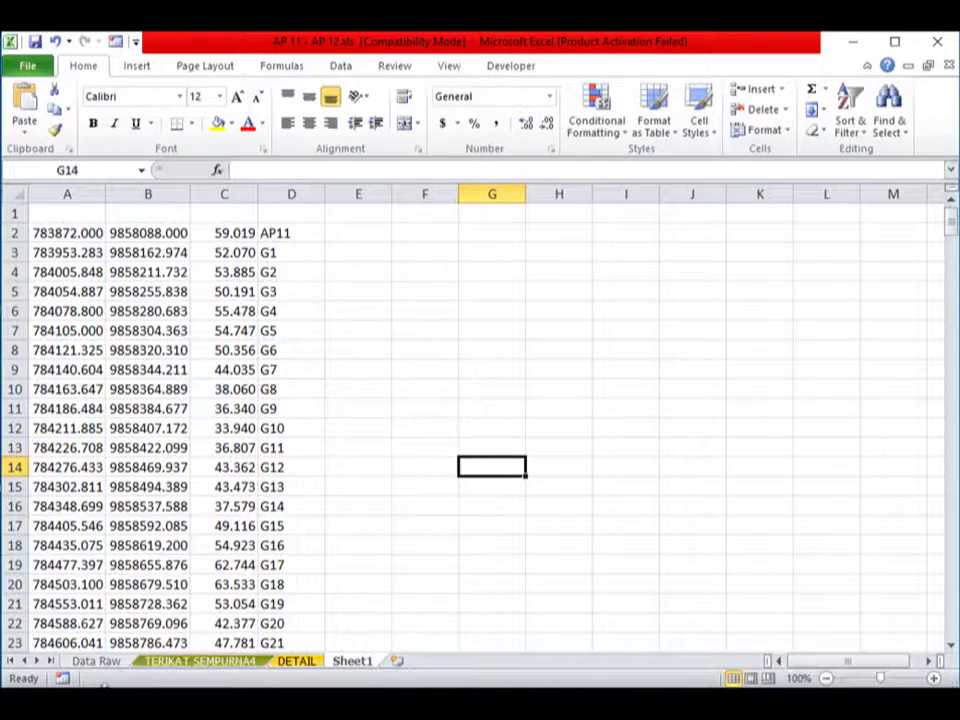
- Open LONG PROFILL _SUTT.xlsb from the D:\2020 folder in File Explorer
key(alt+Tab)
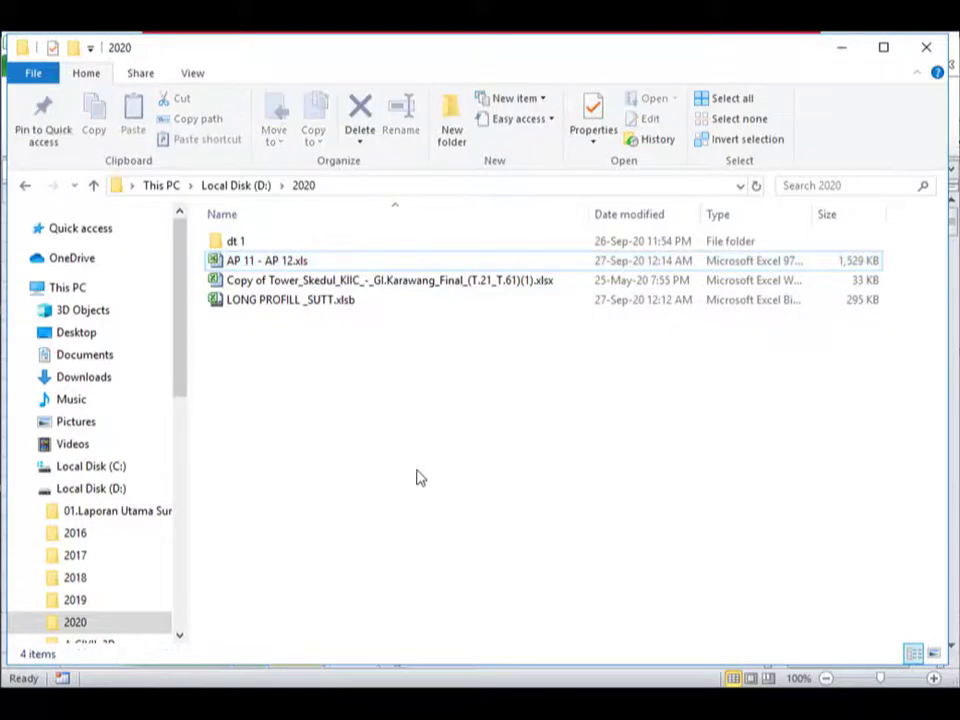
click(288, 313)
click(290, 305)
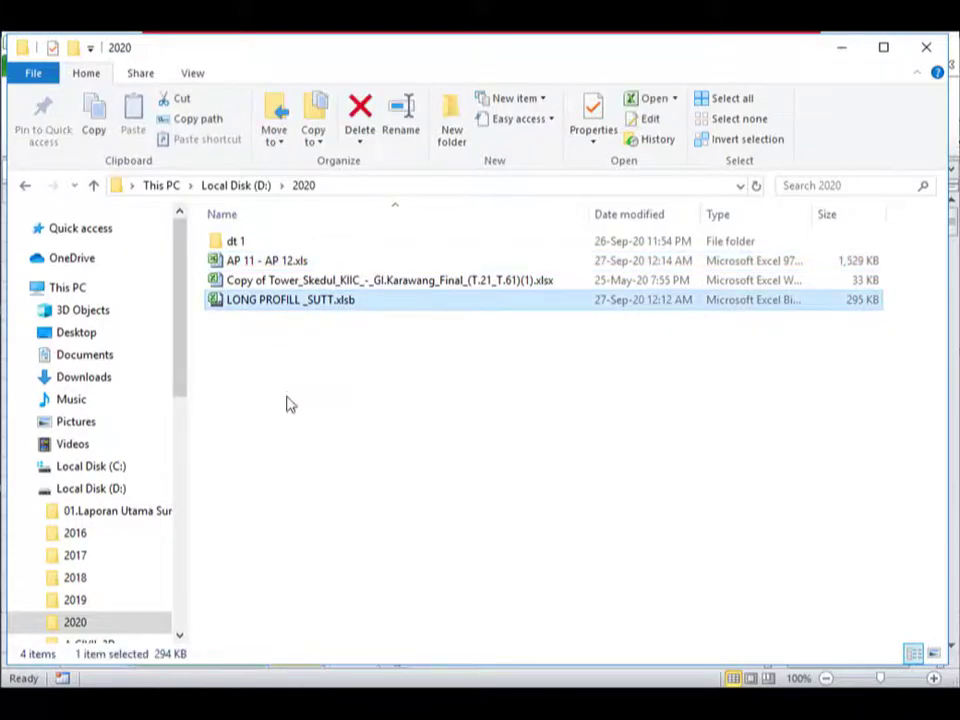
double_click(286, 308)
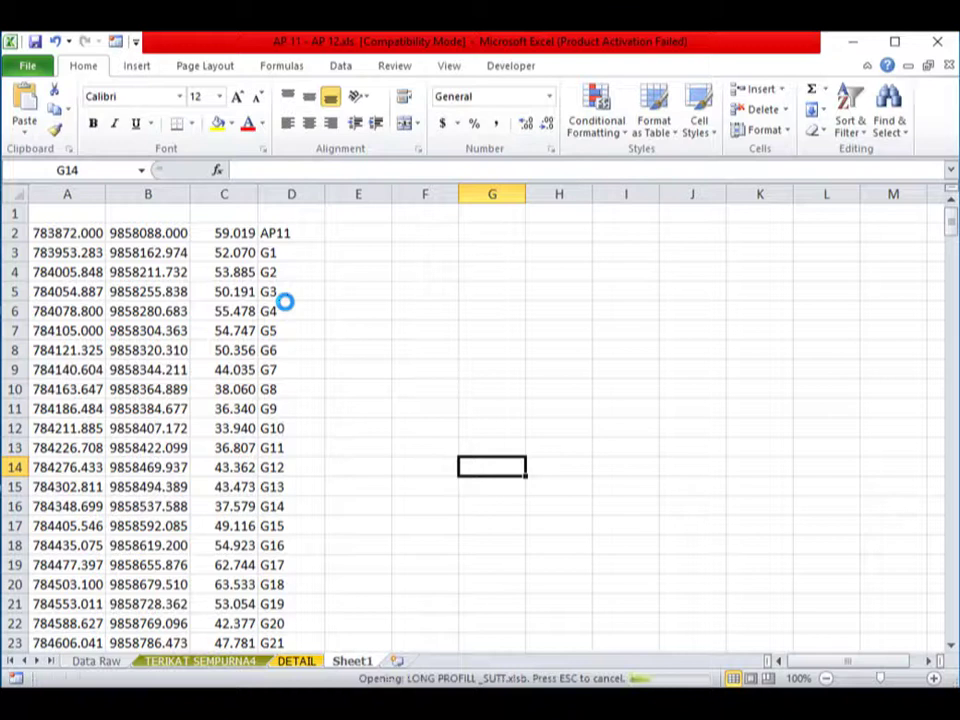
click(497, 482)
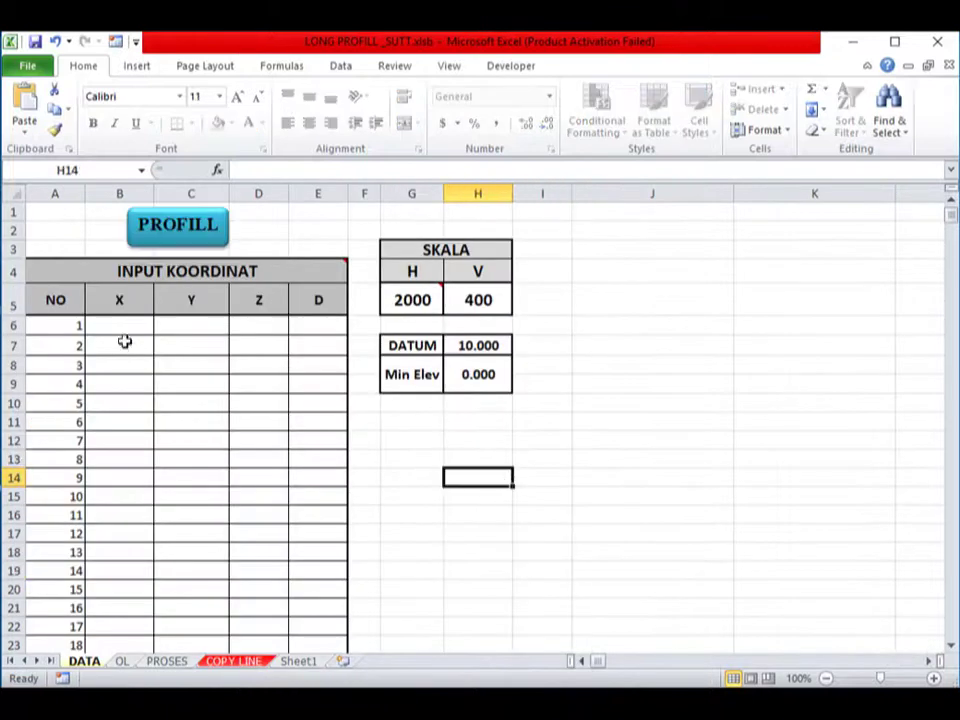
- Review the DATA sheet's empty X, Y and Z coordinate input cells
click(118, 302)
click(206, 326)
click(284, 333)
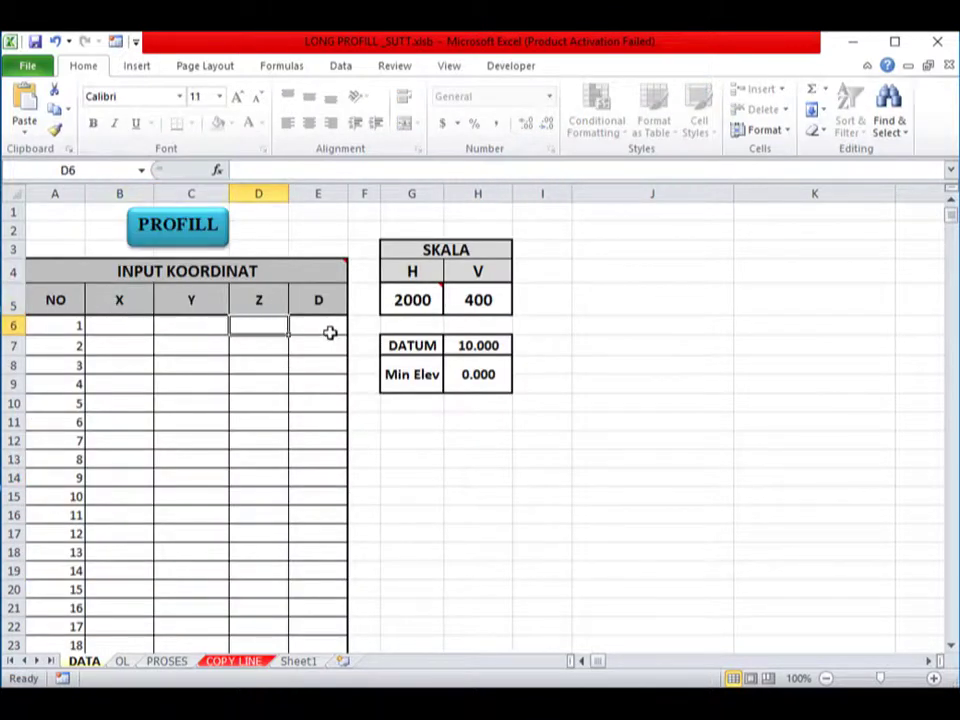
click(478, 536)
scroll(294, 435, down, 5)
scroll(292, 435, up, 1)
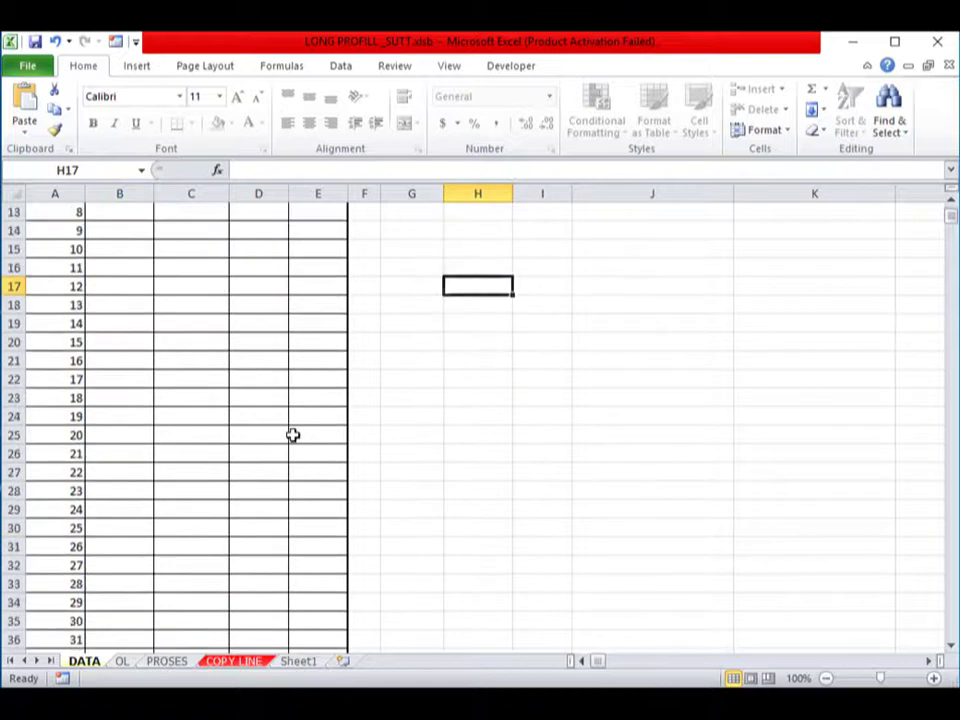
scroll(292, 435, up, 4)
click(581, 472)
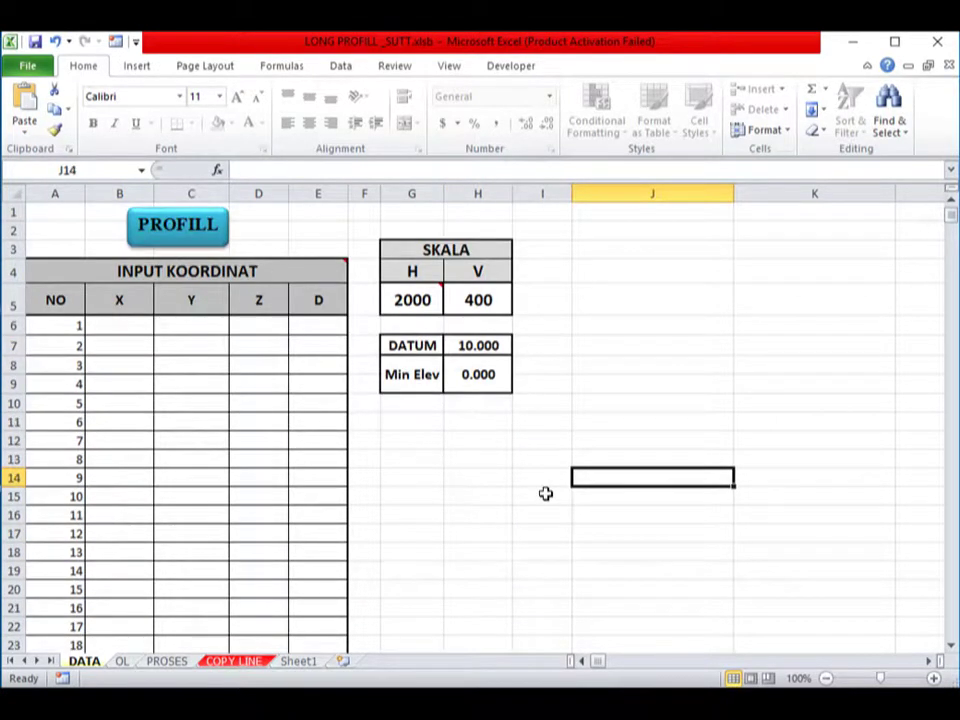
click(505, 495)
scroll(463, 465, down, 1)
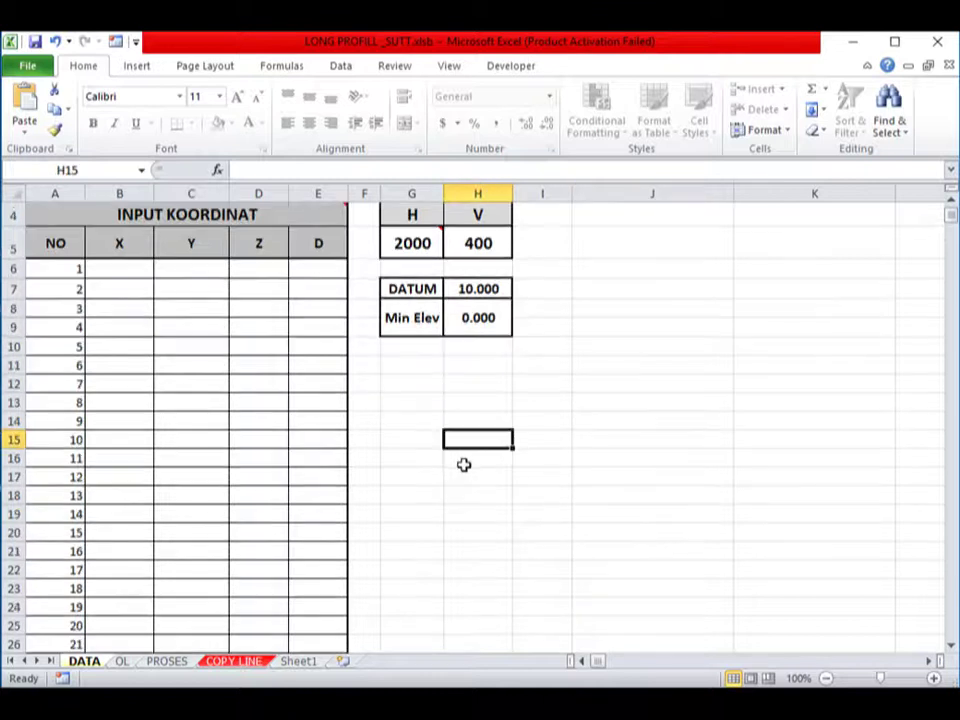
scroll(464, 464, up, 1)
click(464, 464)
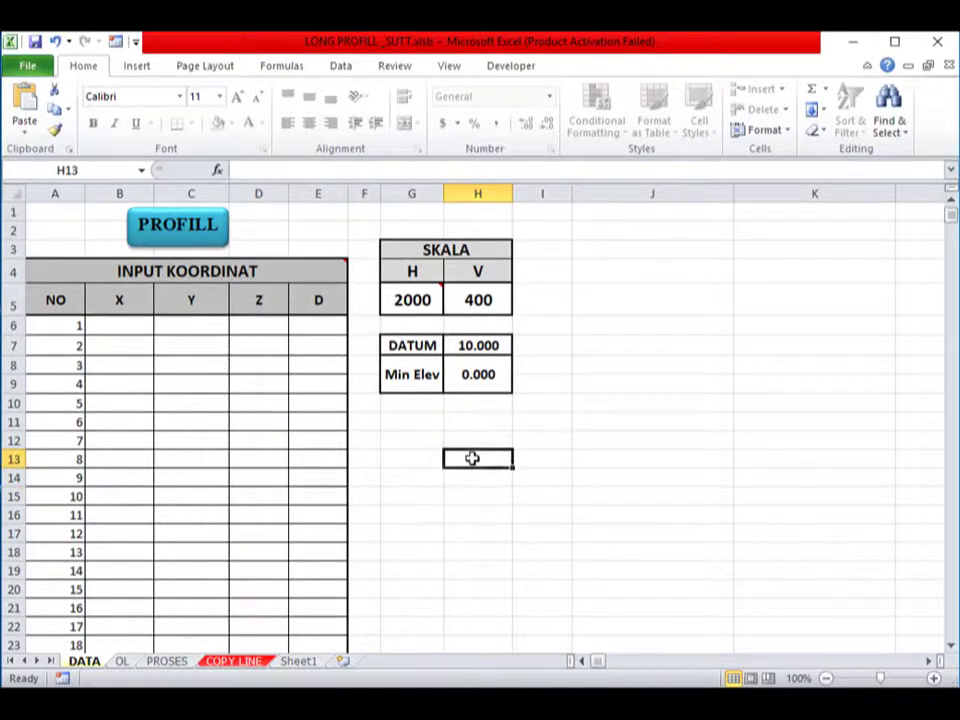
- Check the Min Elev label and its current value of 0.000
click(466, 374)
click(465, 425)
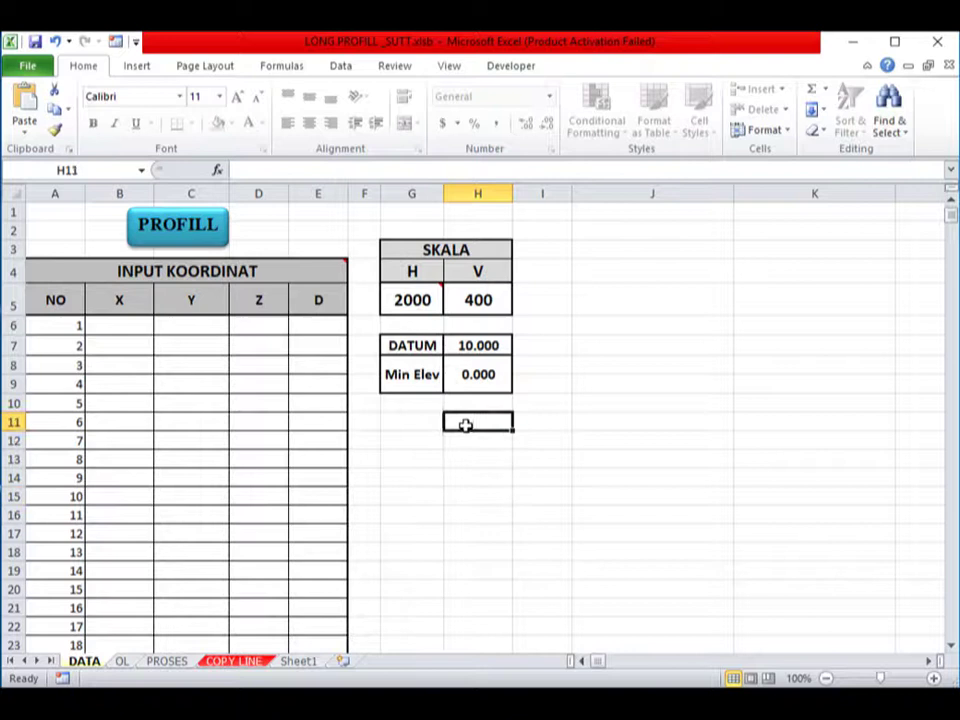
click(432, 375)
click(482, 374)
click(456, 490)
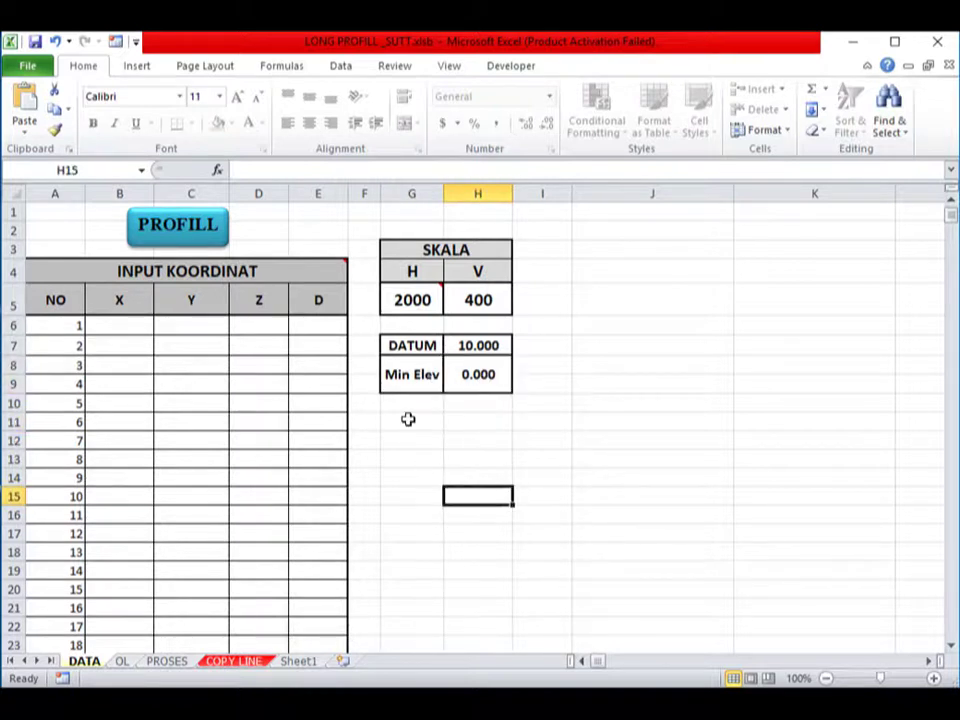
click(410, 375)
scroll(550, 470, down, 1)
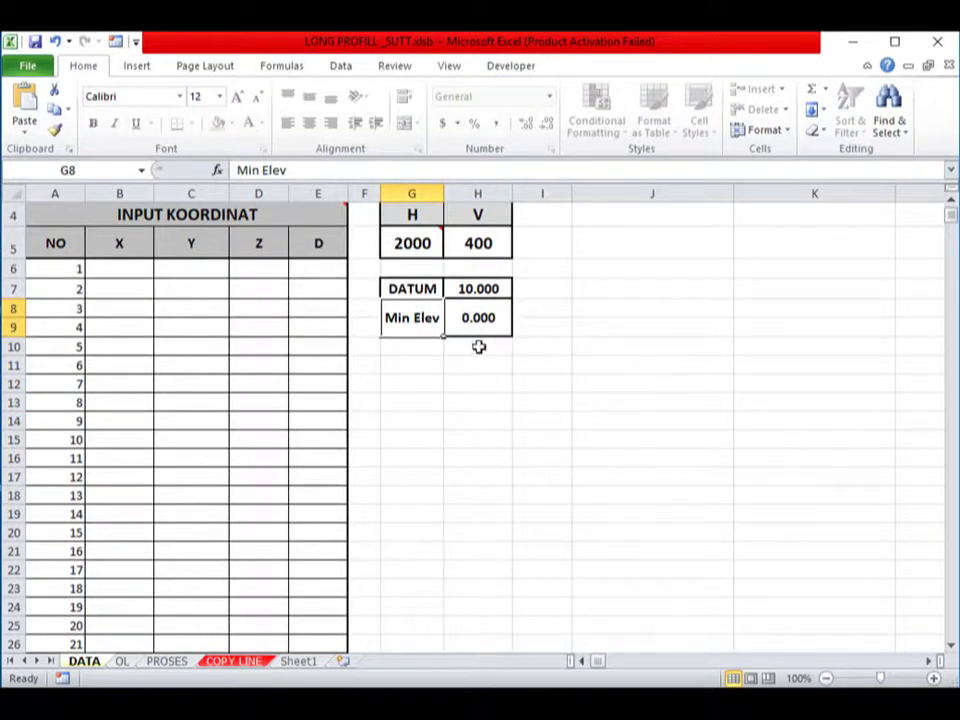
click(489, 317)
click(436, 394)
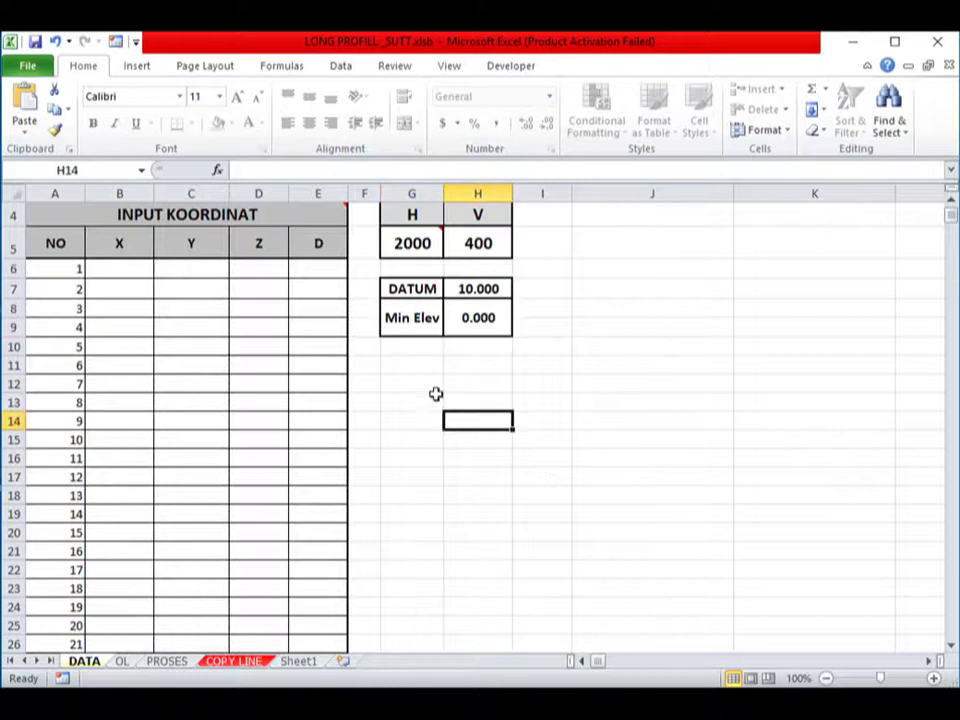
click(470, 325)
scroll(400, 445, up, 1)
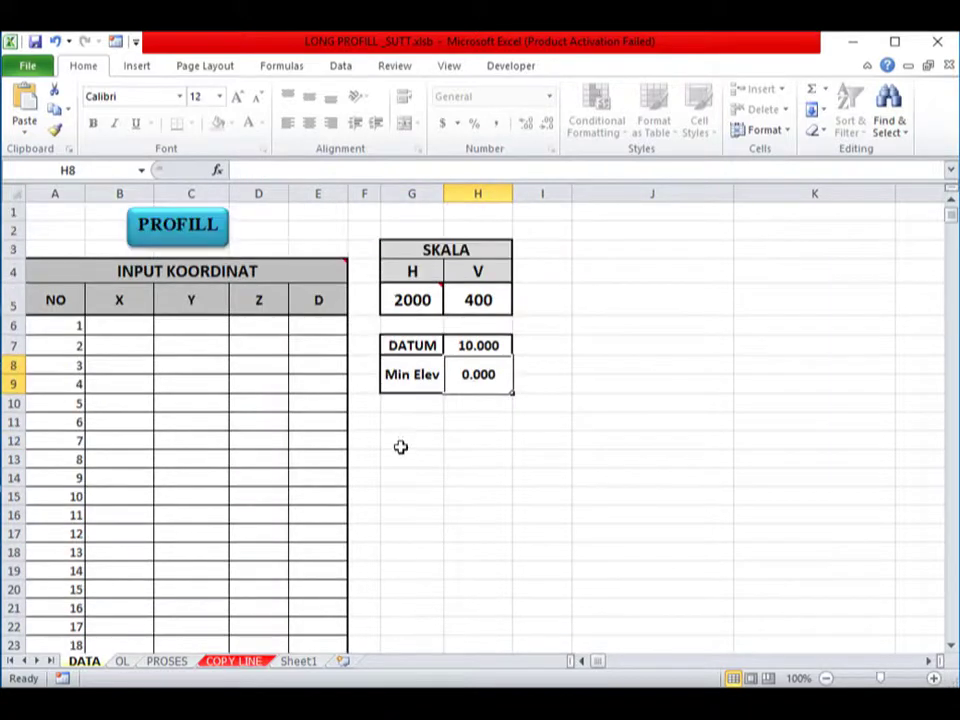
- Check DATUM 10 and SKALA scales 2000 and 400, then return to the 2020 folder
click(478, 345)
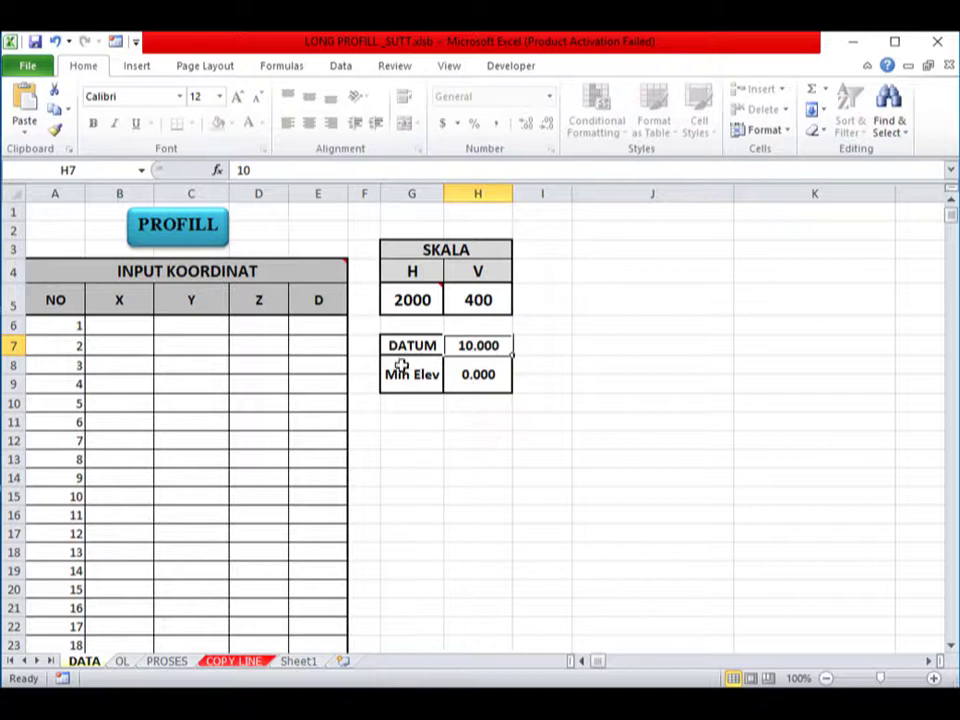
click(507, 479)
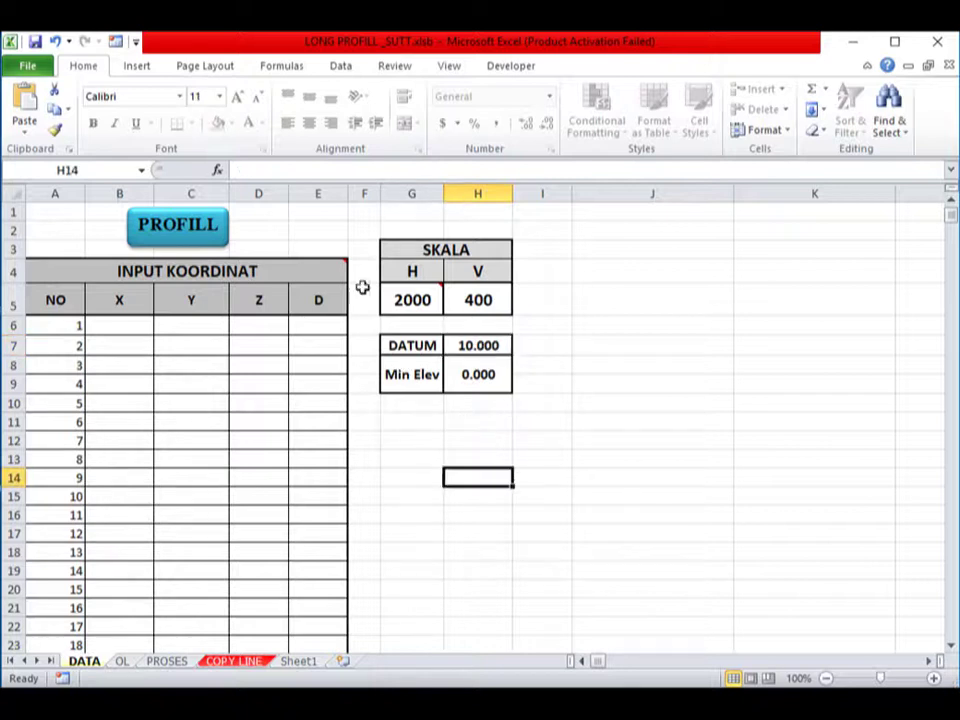
click(418, 296)
click(439, 494)
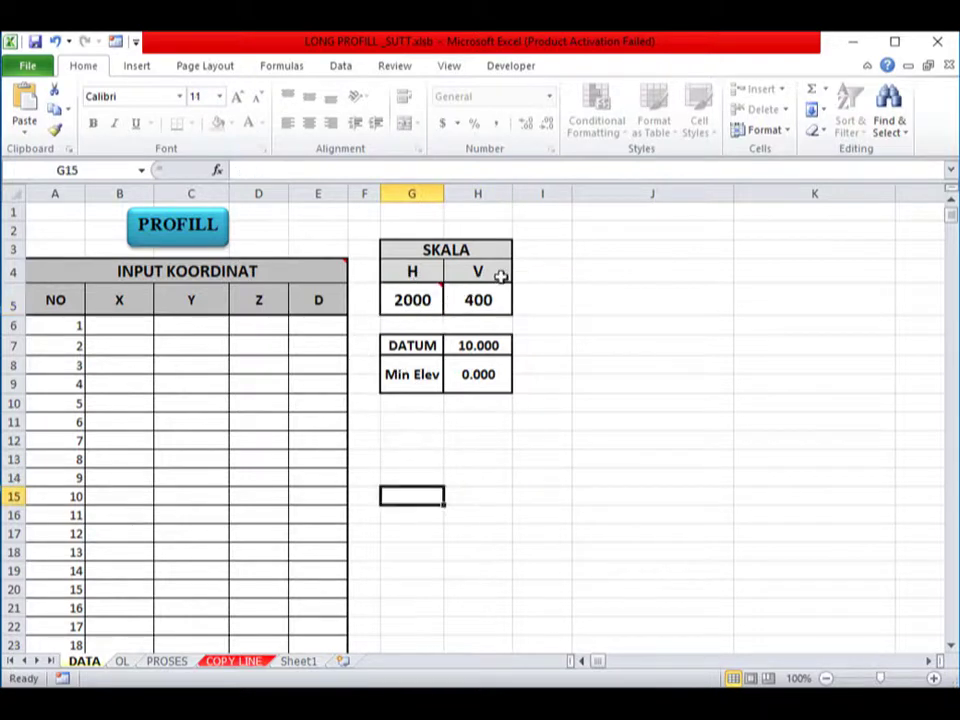
click(477, 298)
click(508, 566)
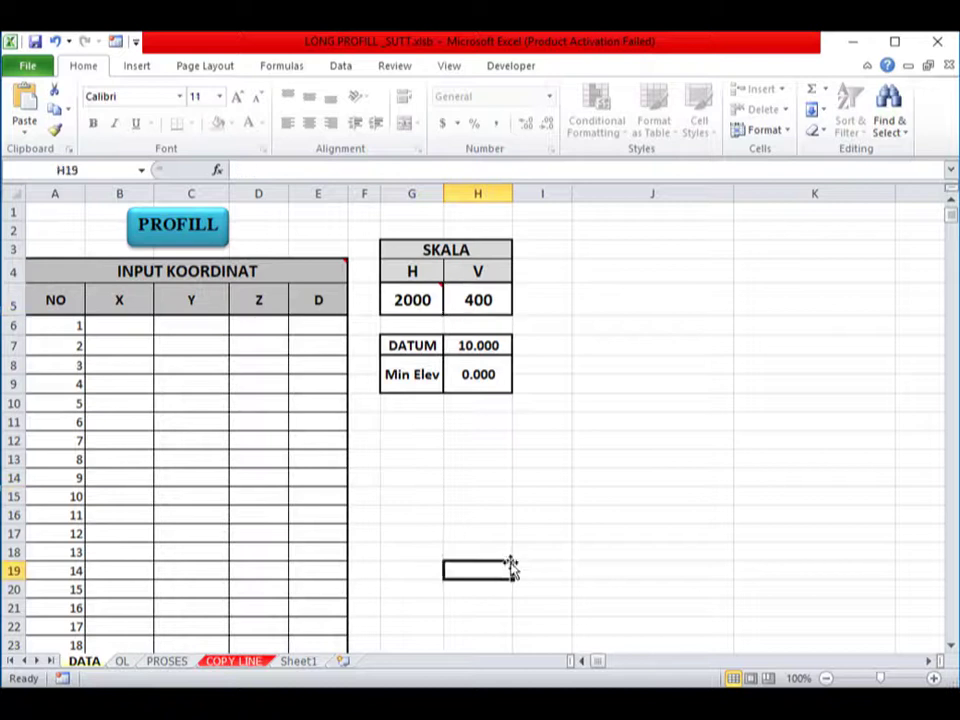
click(408, 291)
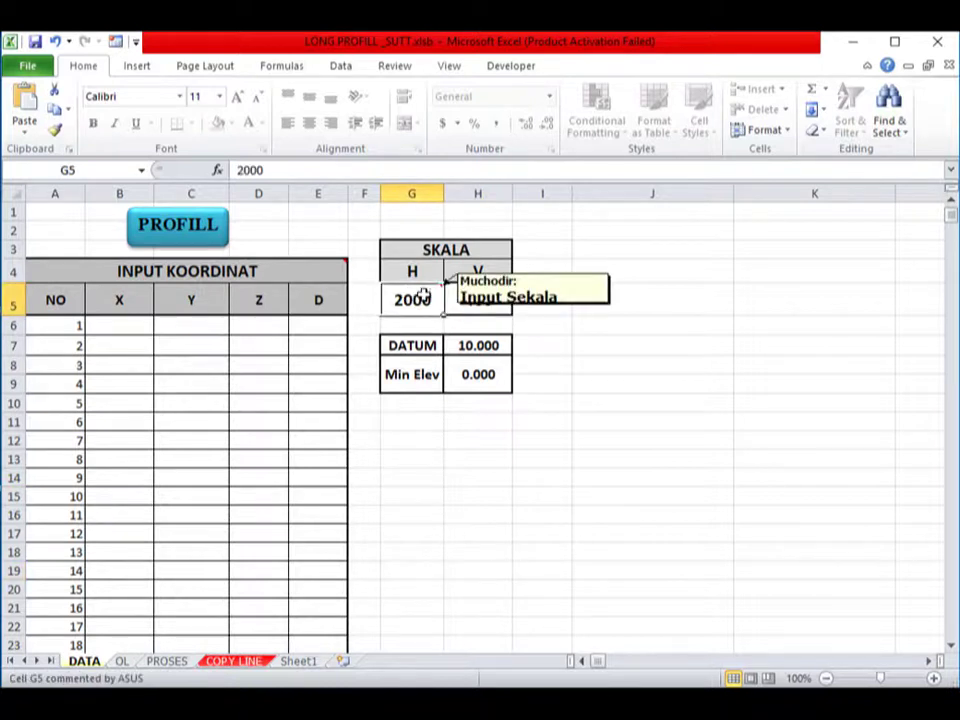
drag(424, 296, 470, 298)
click(455, 494)
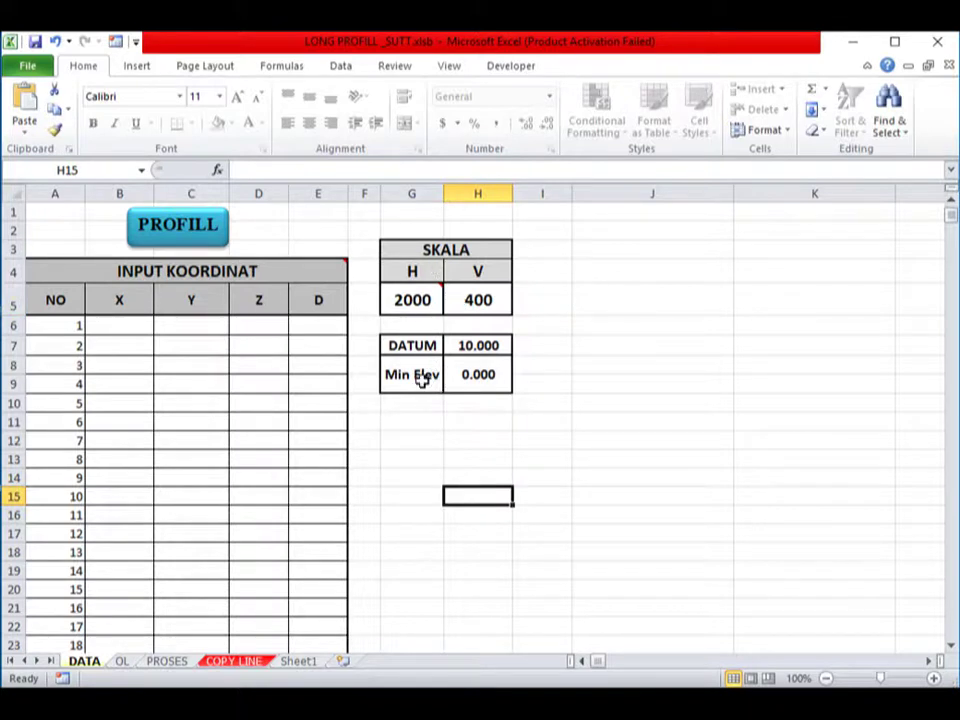
click(420, 496)
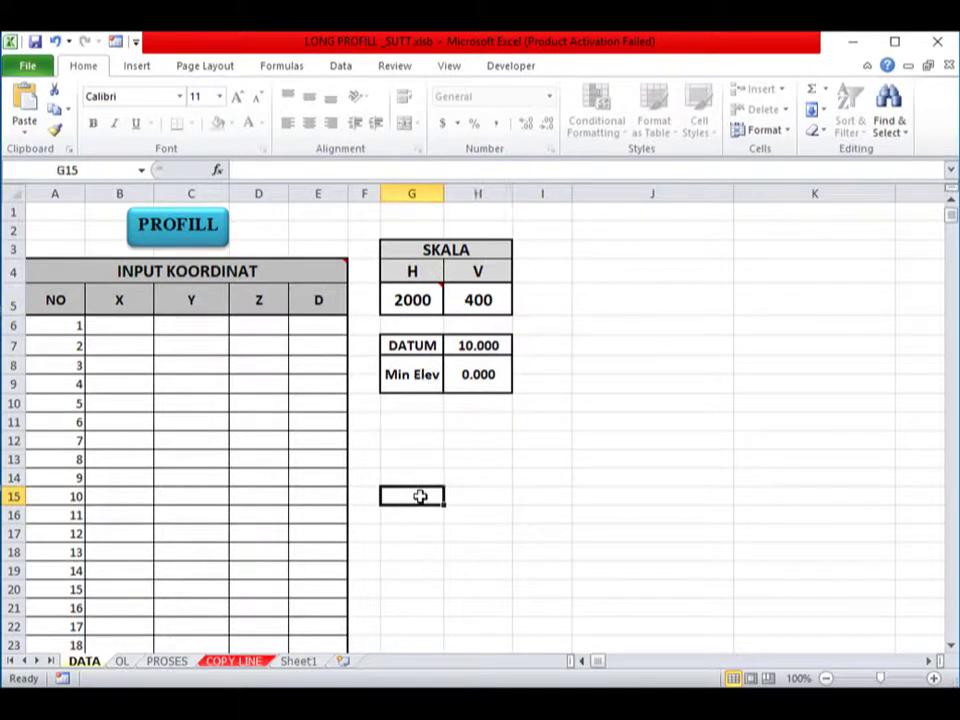
scroll(420, 496, down, 6)
scroll(420, 496, up, 6)
click(421, 443)
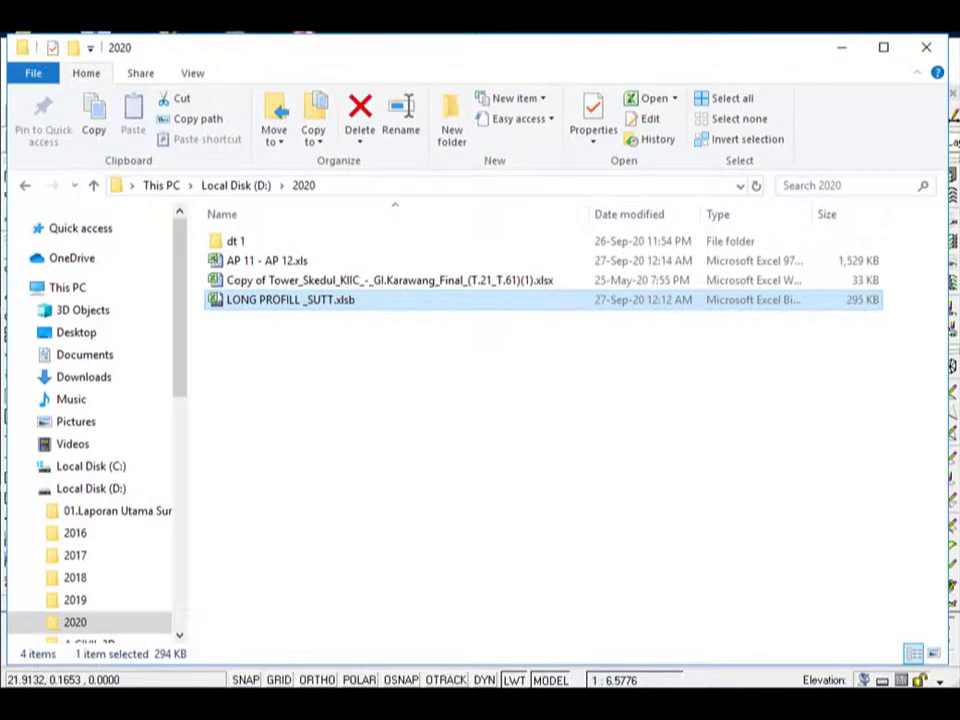
- Bring LONG PROFILL back, try reopening AP 11 - AP 12.xls, and decline the reopen prompt
click(310, 460)
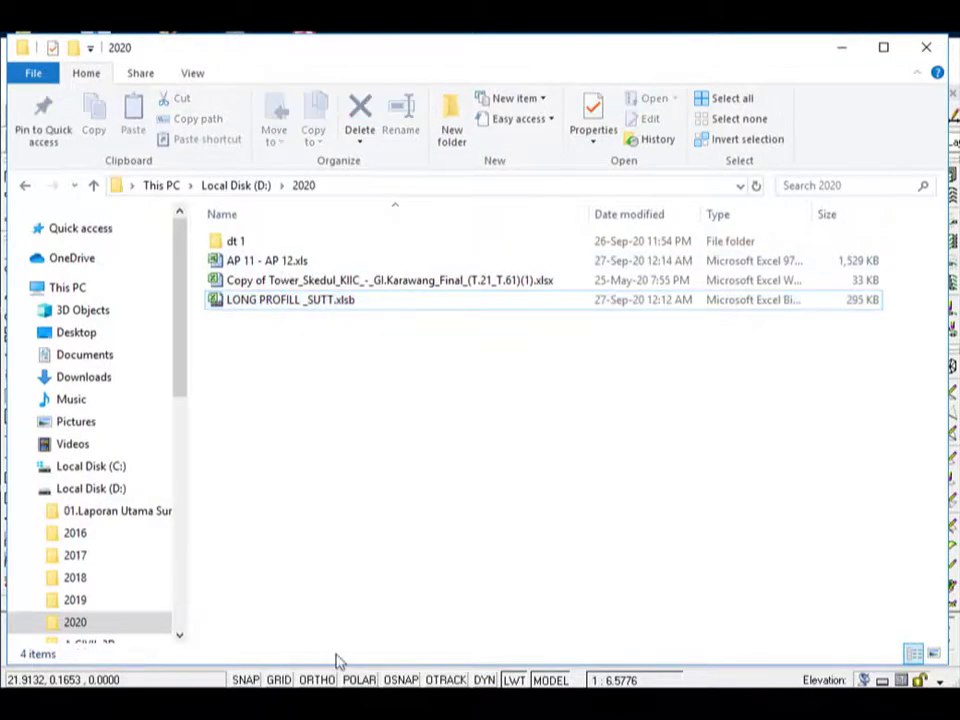
click(380, 625)
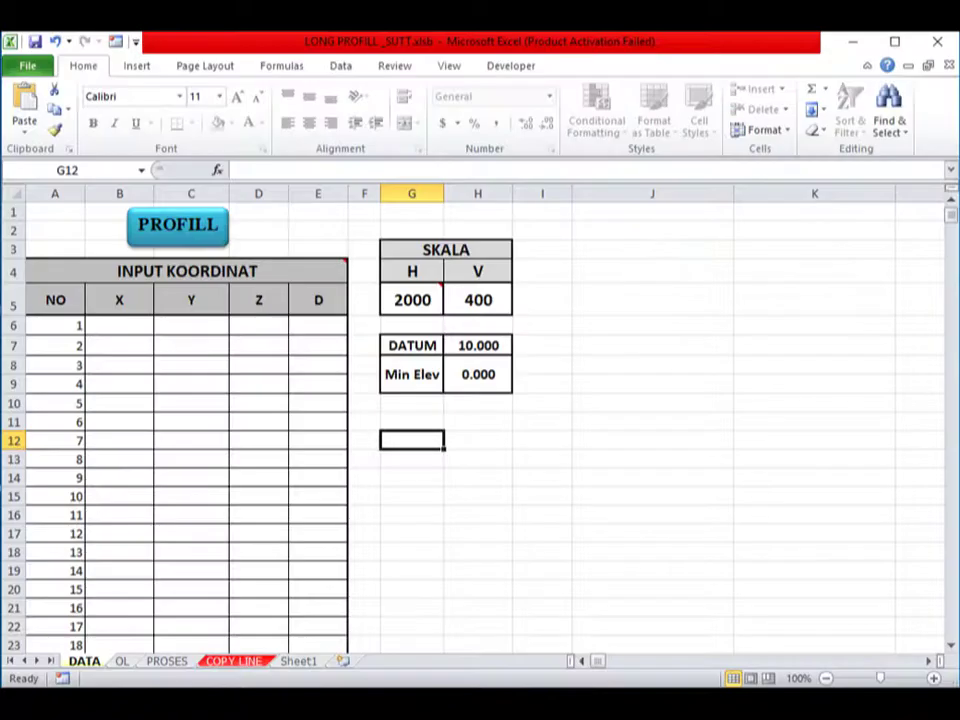
key(alt+Tab)
double_click(306, 259)
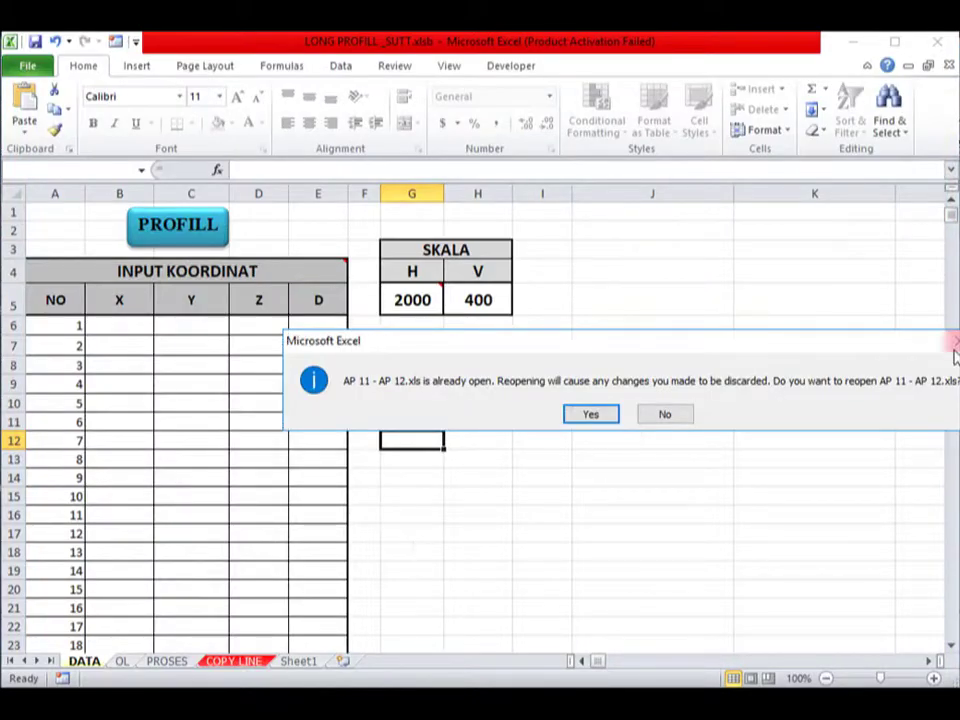
click(677, 421)
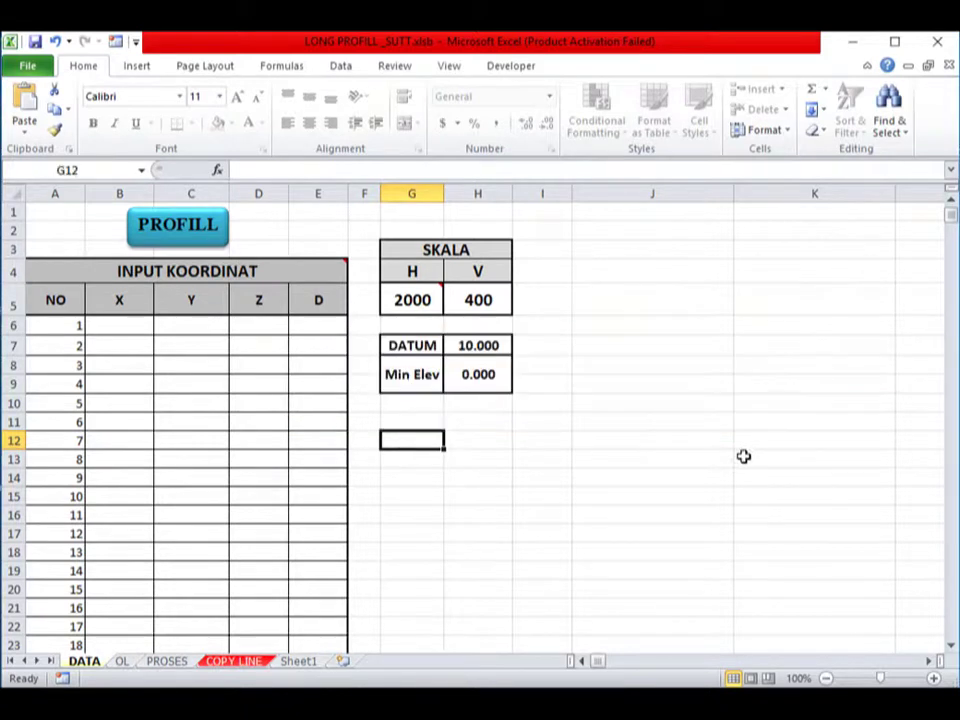
click(743, 455)
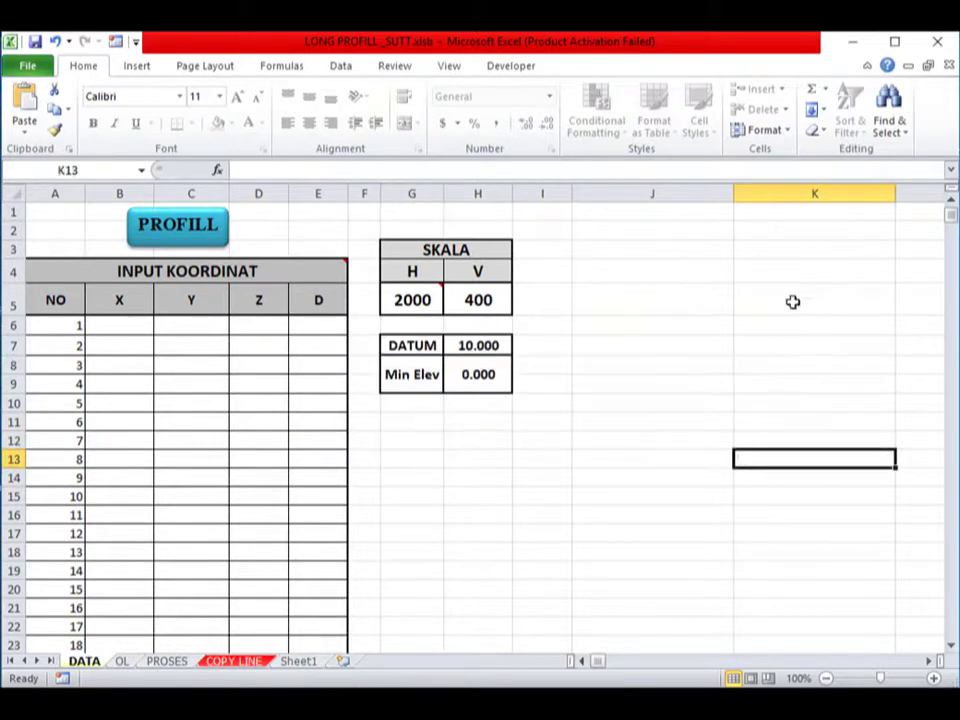
- Bring up the AP 11 - AP 12 workbook and reposition its window to show row headers
click(907, 66)
click(596, 360)
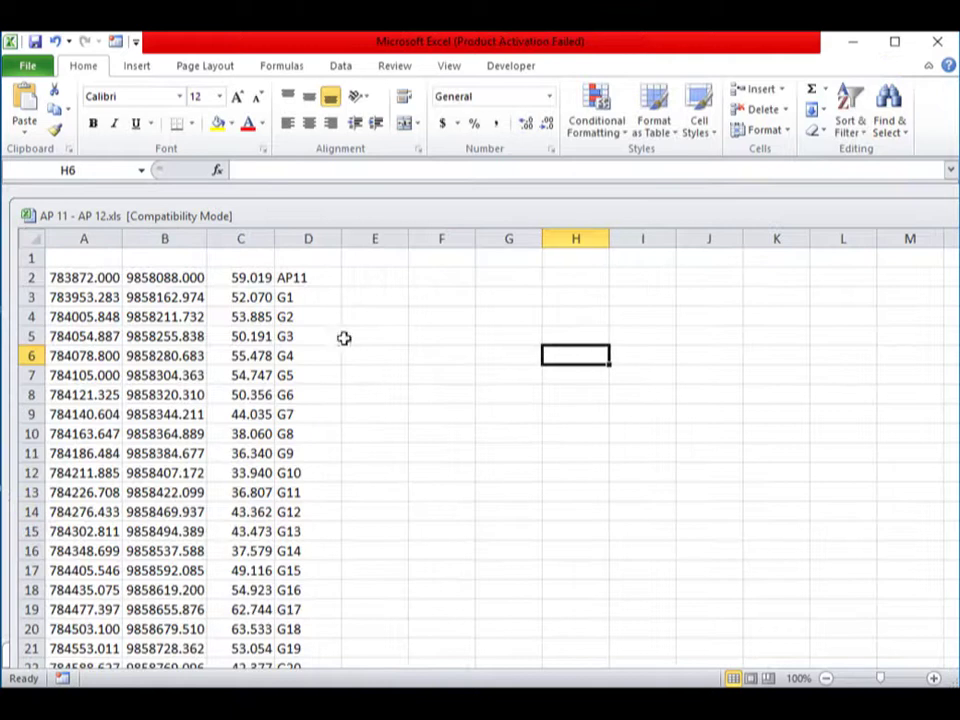
drag(63, 280, 190, 291)
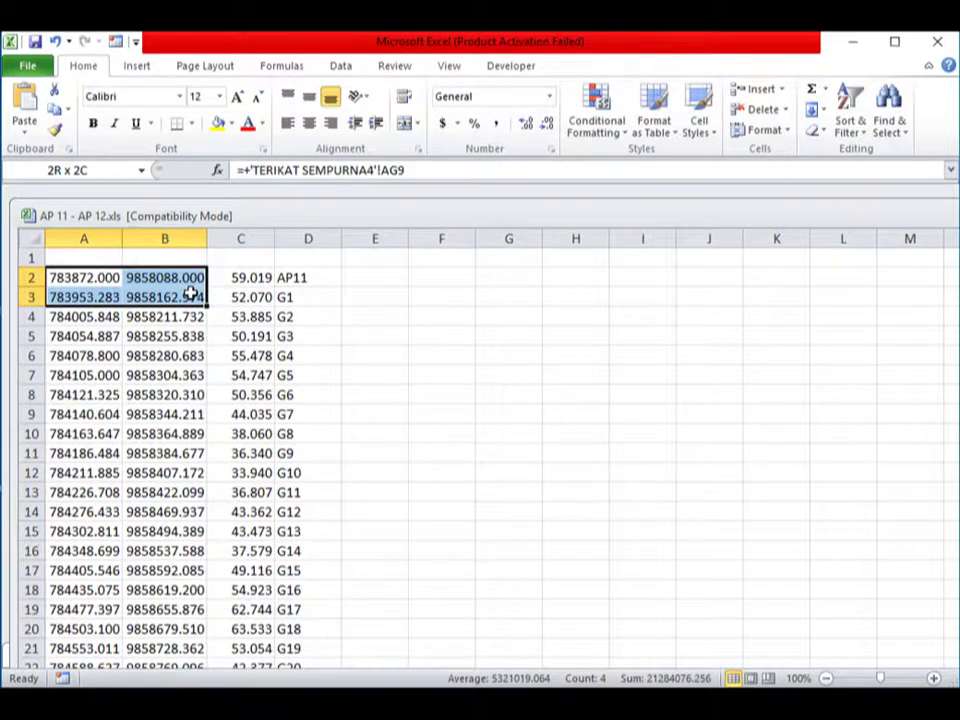
drag(190, 291, 300, 394)
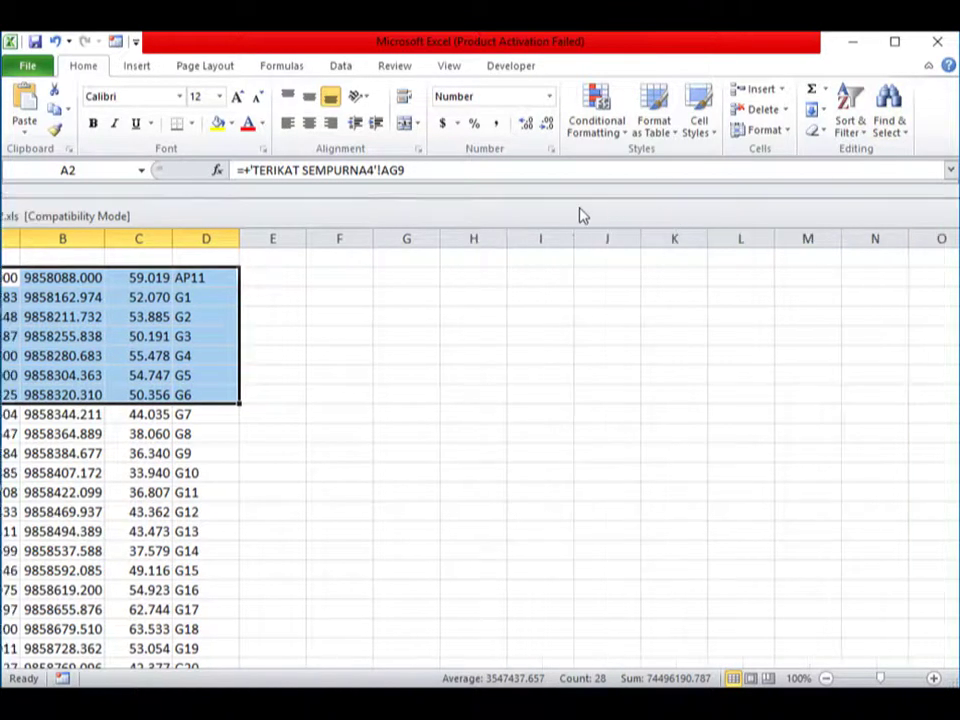
drag(600, 215, 463, 219)
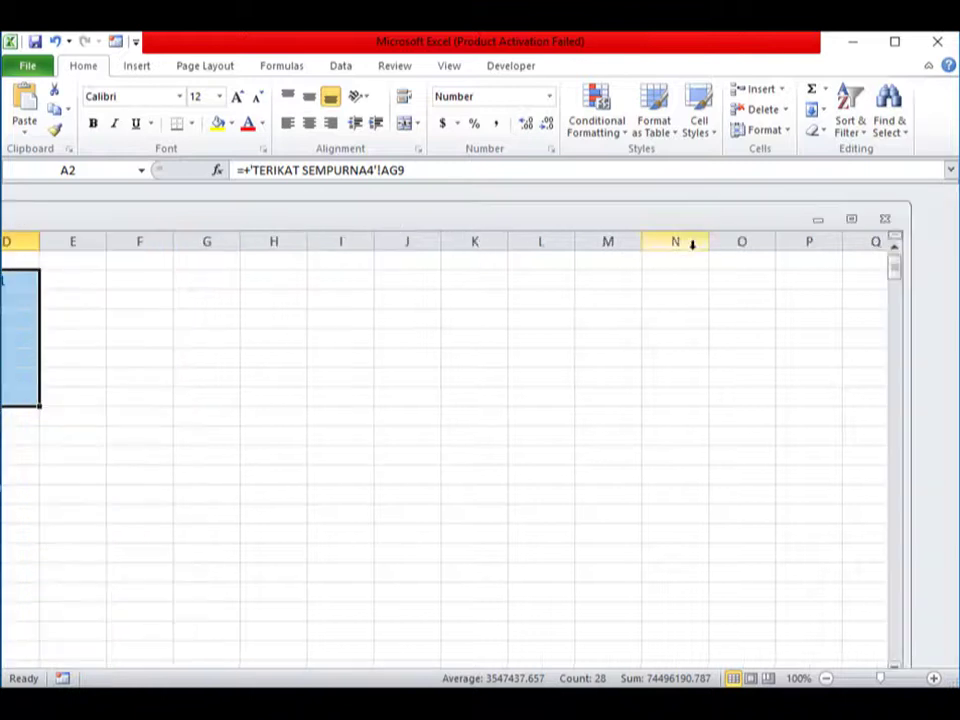
click(851, 220)
drag(422, 233, 549, 207)
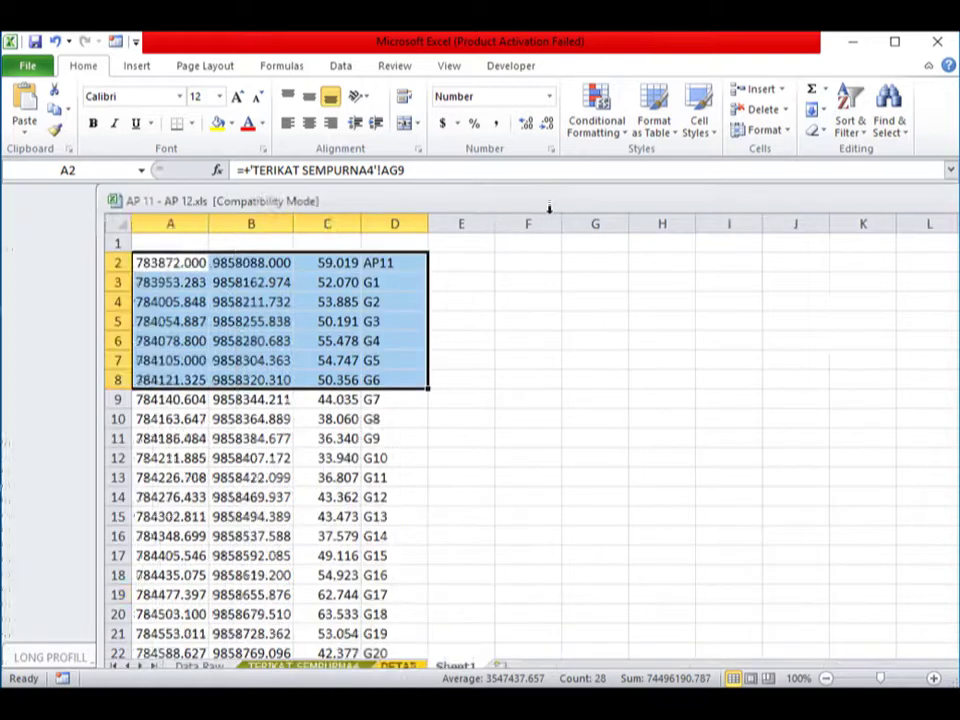
click(431, 597)
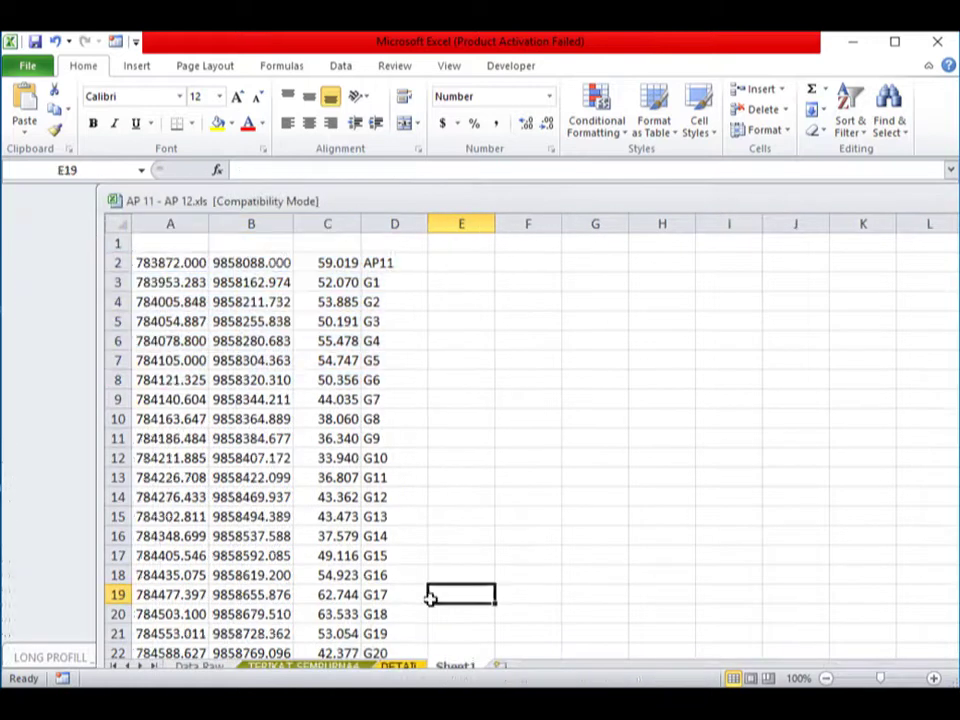
drag(362, 204, 296, 203)
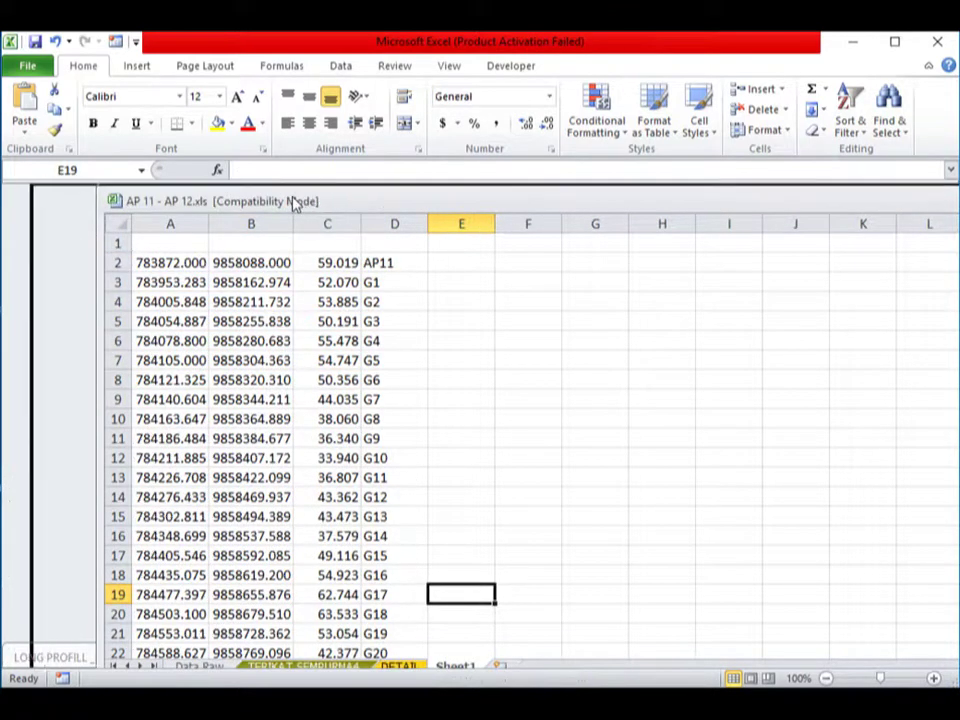
- Select A2:D57, the AP11 to G55 coordinates and labels, and copy it
mouse_move(98, 263)
mouse_down()
mouse_move(310, 578)
mouse_move(310, 660)
mouse_up()
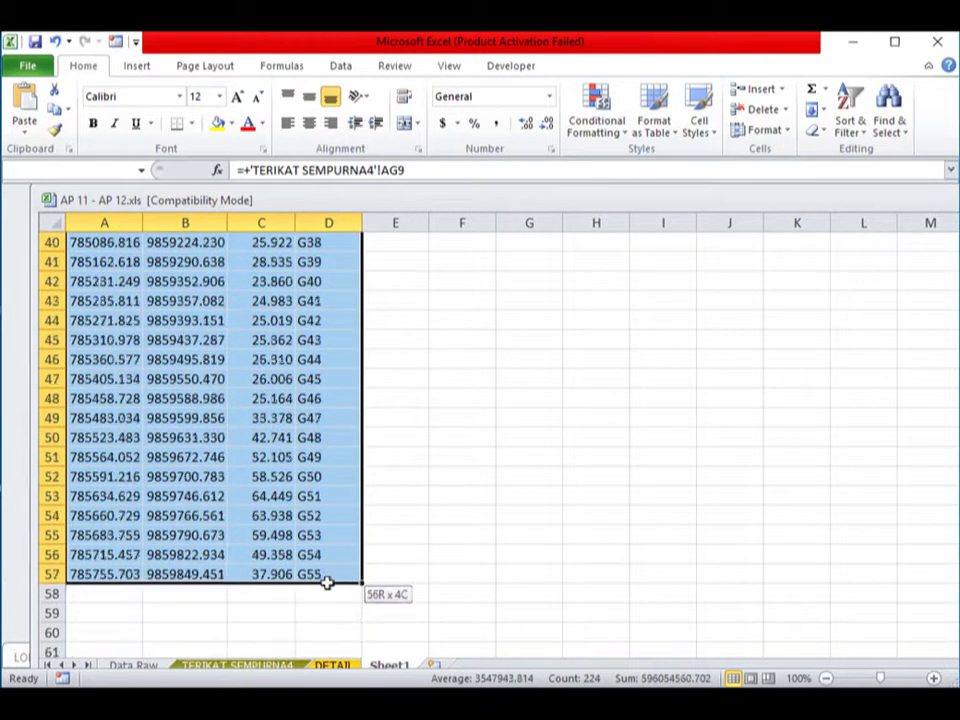
drag(310, 660, 330, 572)
scroll(330, 572, up, 6)
scroll(330, 572, up, 7)
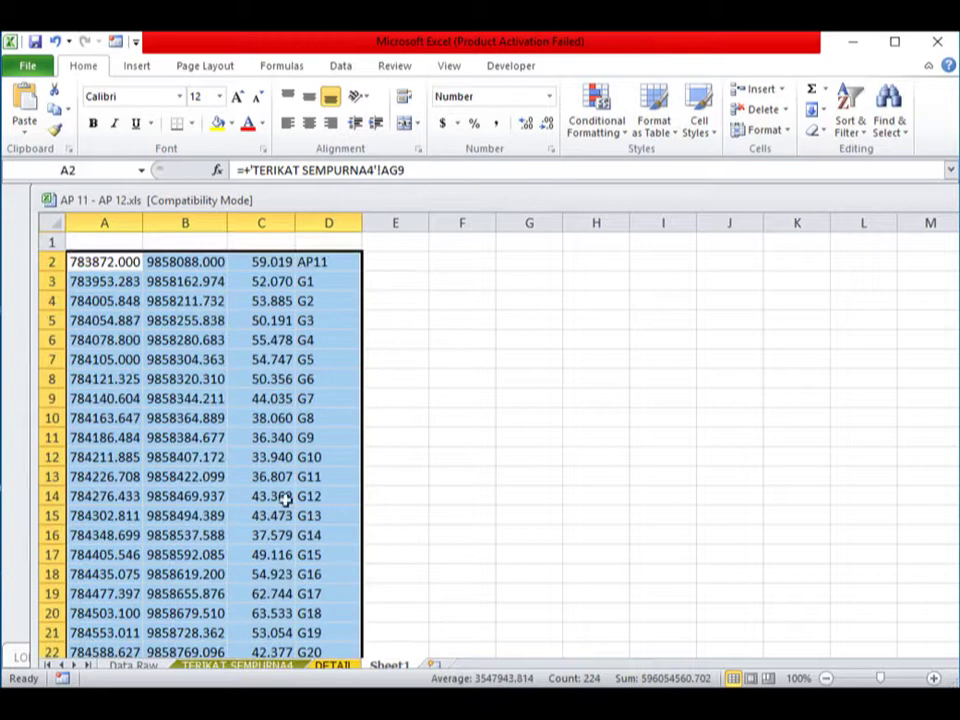
right_click(240, 462)
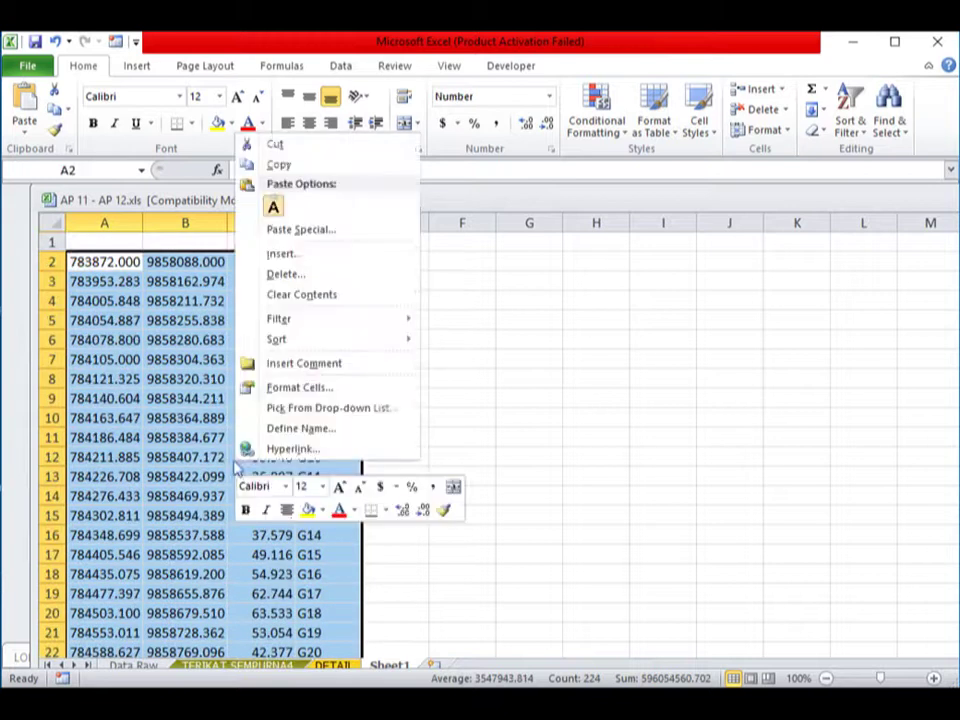
click(300, 168)
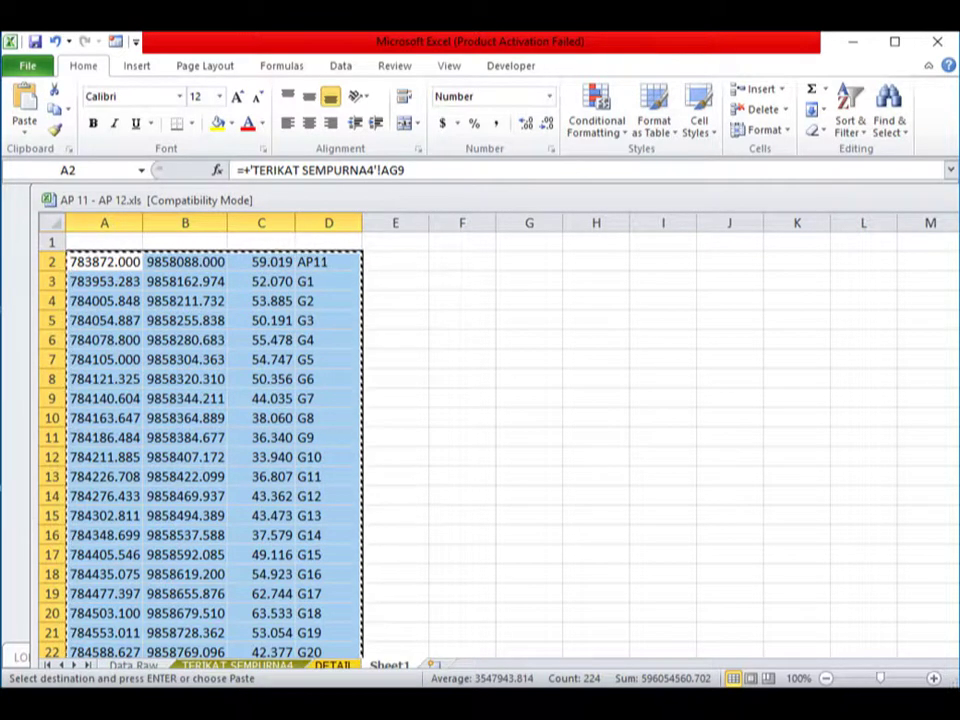
click(330, 705)
- Minimise AP 11 - AP 12 and maximise the LONG PROFILL _SUTT workbook
mouse_move(378, 700)
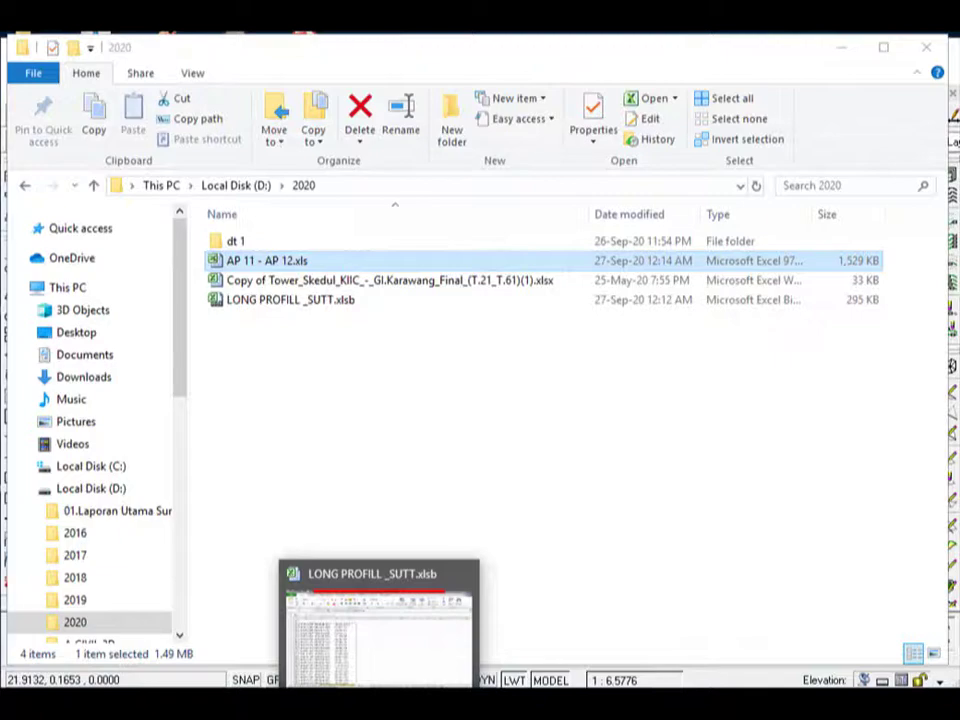
click(399, 670)
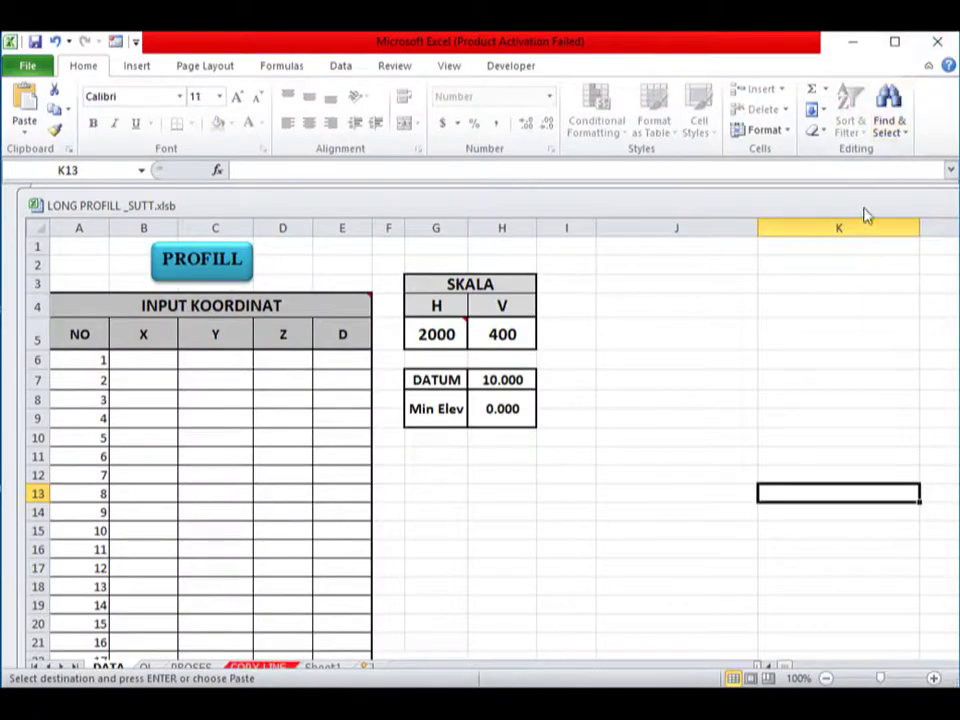
drag(866, 215, 364, 266)
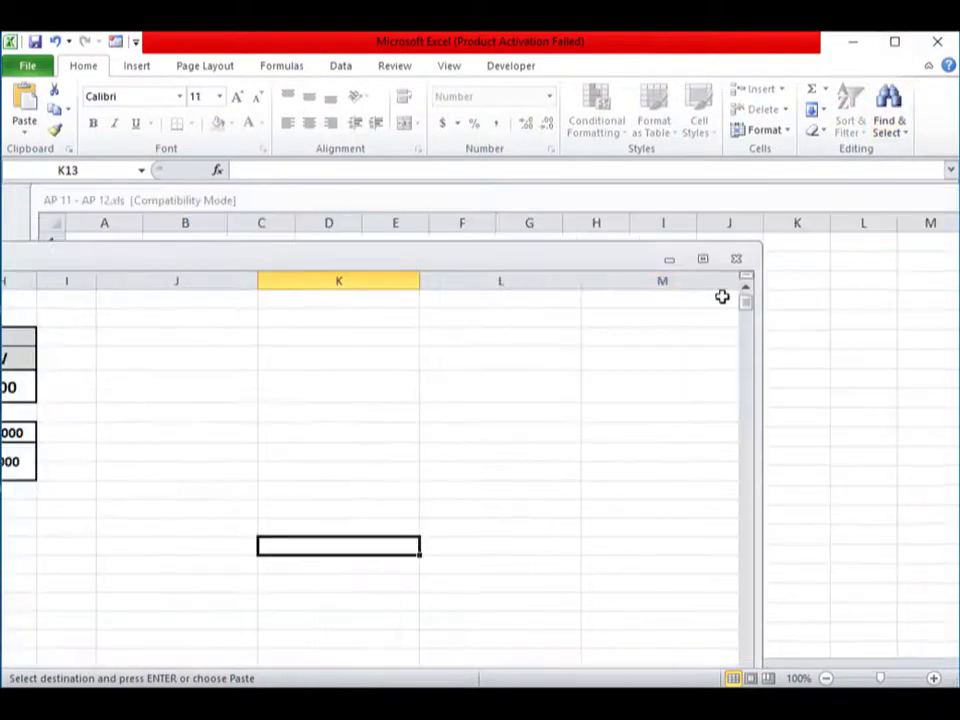
click(670, 260)
mouse_move(843, 200)
mouse_down()
mouse_move(800, 284)
mouse_move(504, 272)
mouse_up()
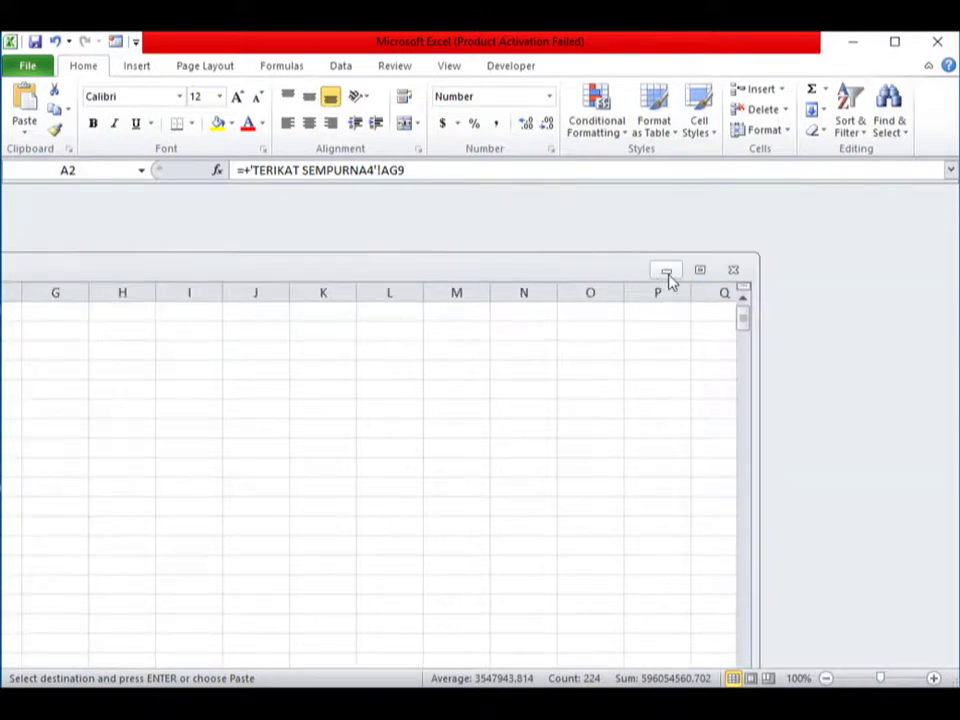
click(667, 272)
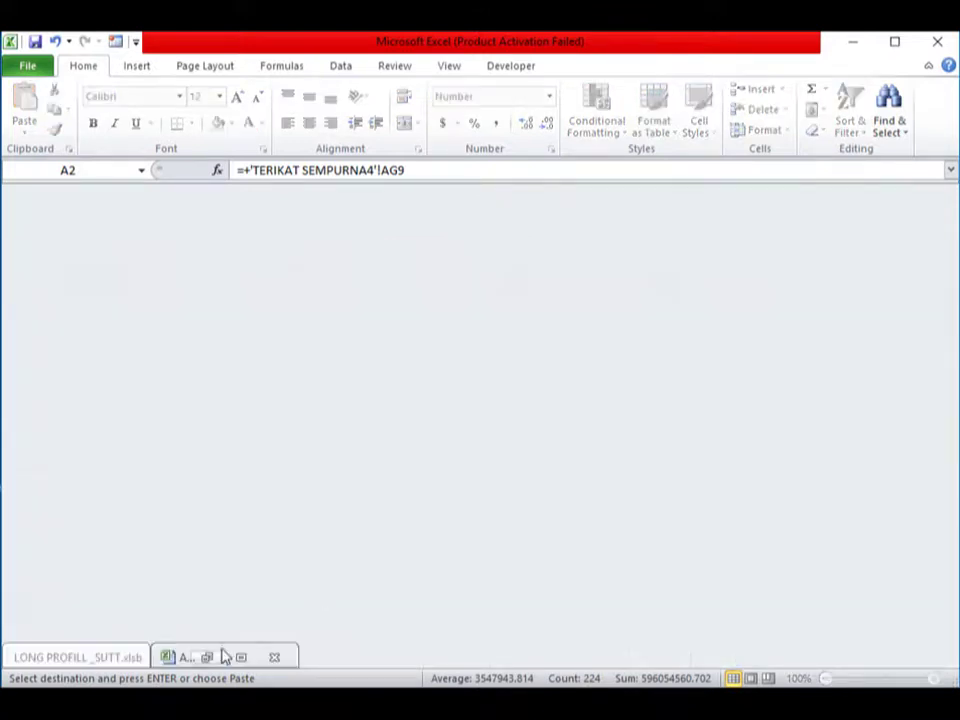
click(44, 665)
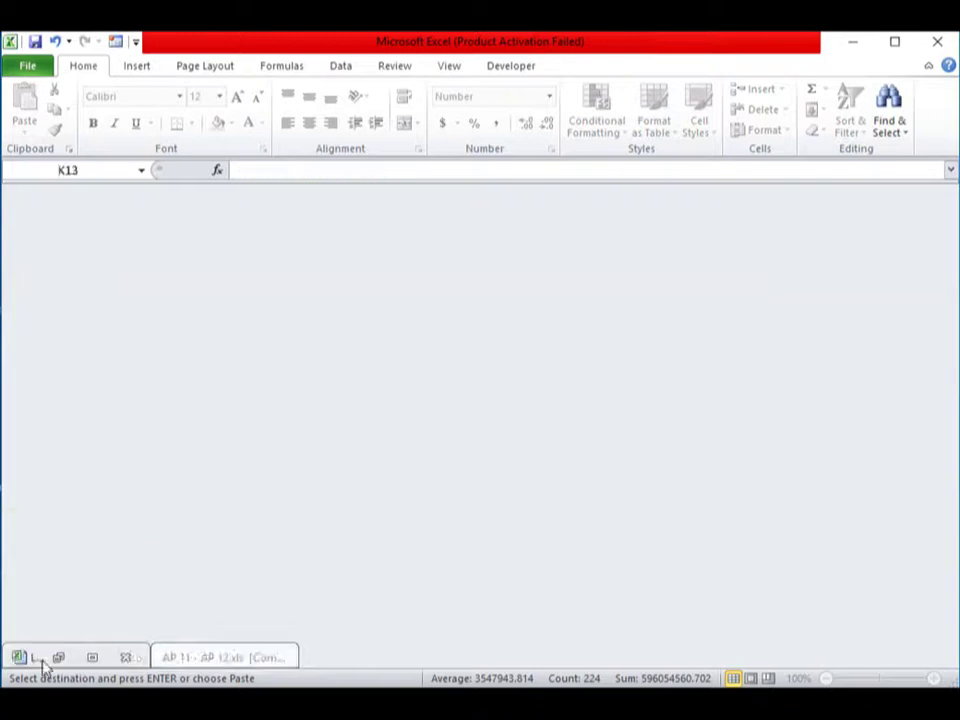
click(92, 665)
click(484, 492)
scroll(162, 393, down, 5)
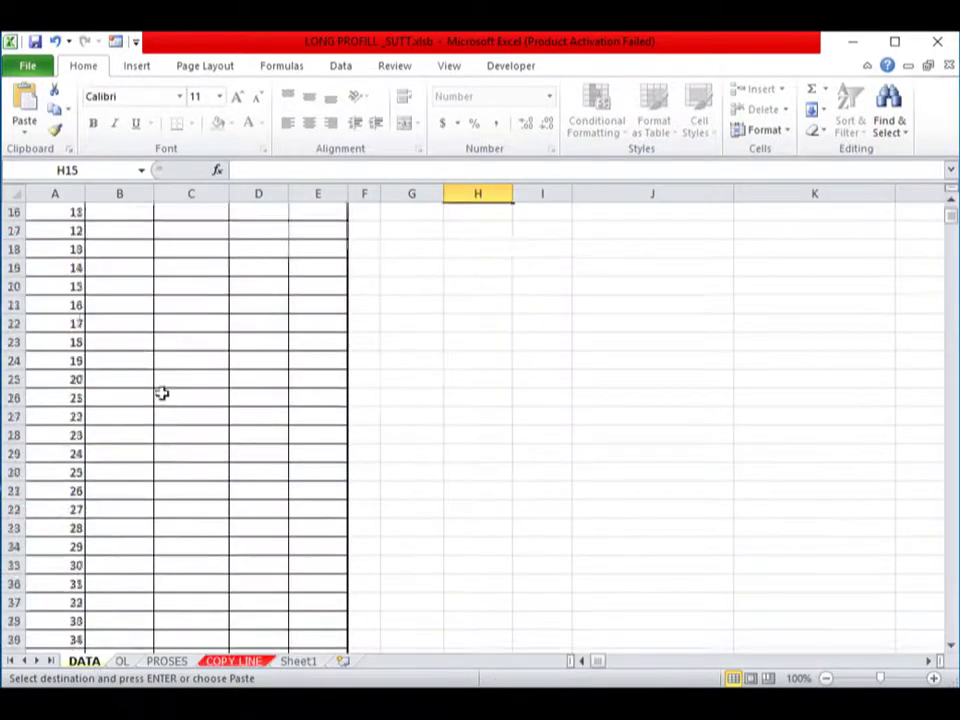
scroll(162, 393, up, 5)
- Paste the copied coordinate block as values only at cell B6
click(123, 327)
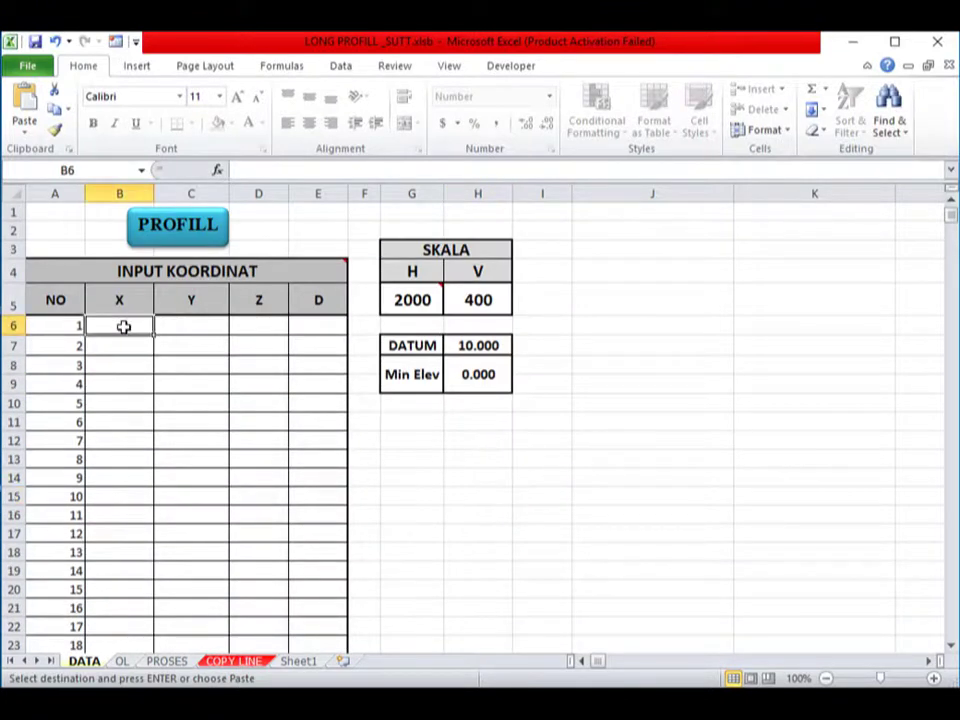
right_click(123, 327)
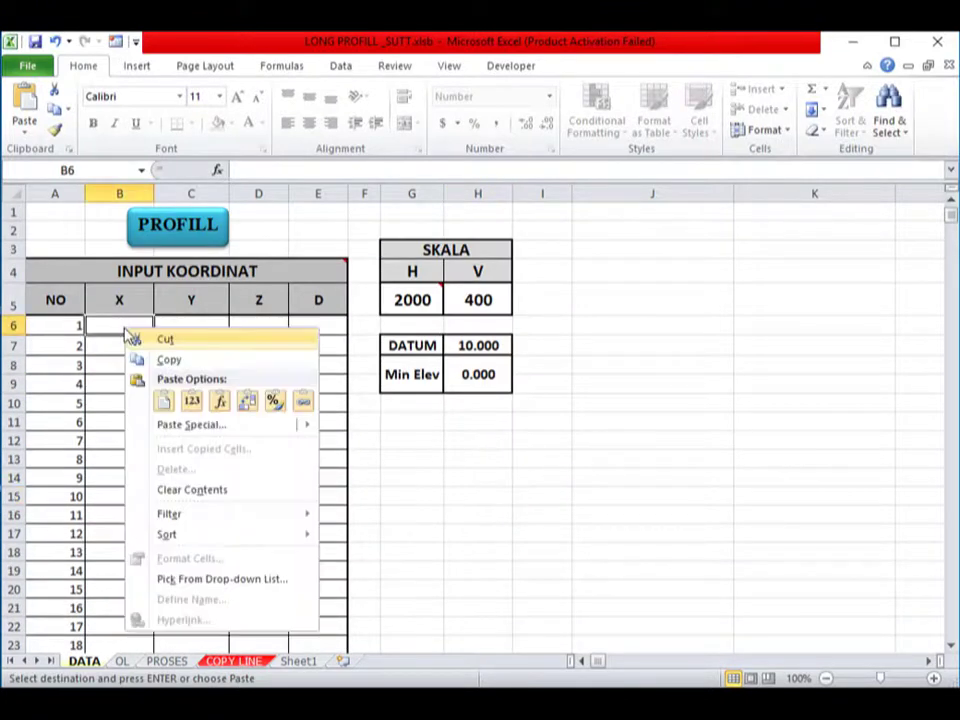
click(191, 401)
click(190, 470)
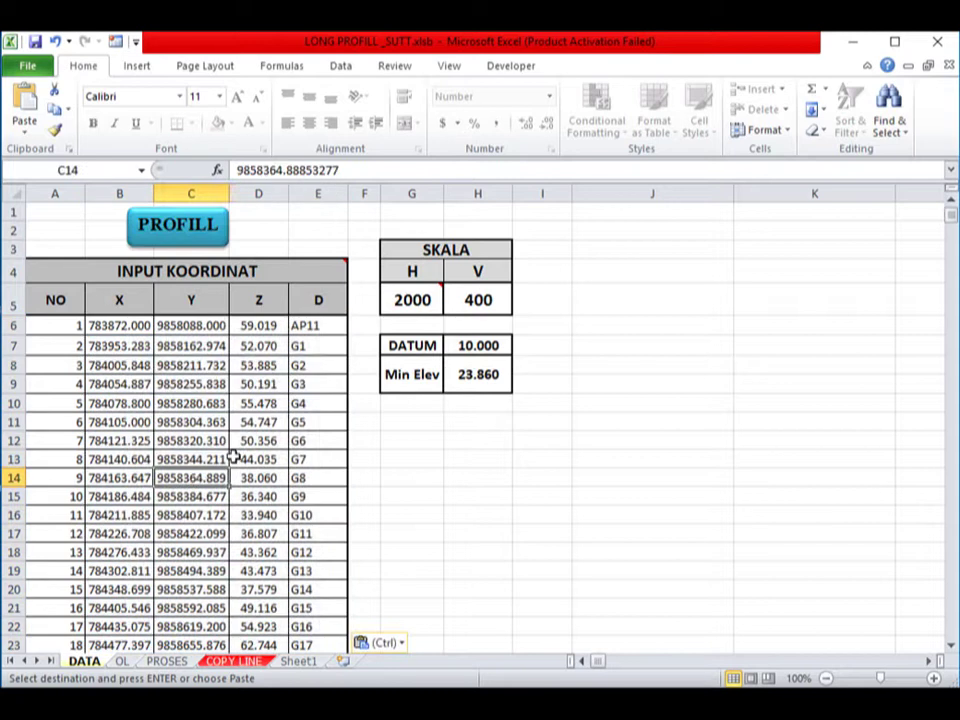
scroll(316, 383, down, 4)
scroll(316, 383, up, 4)
- Verify the pasted row 6 X, Y, Z values and the AP11 label
click(275, 437)
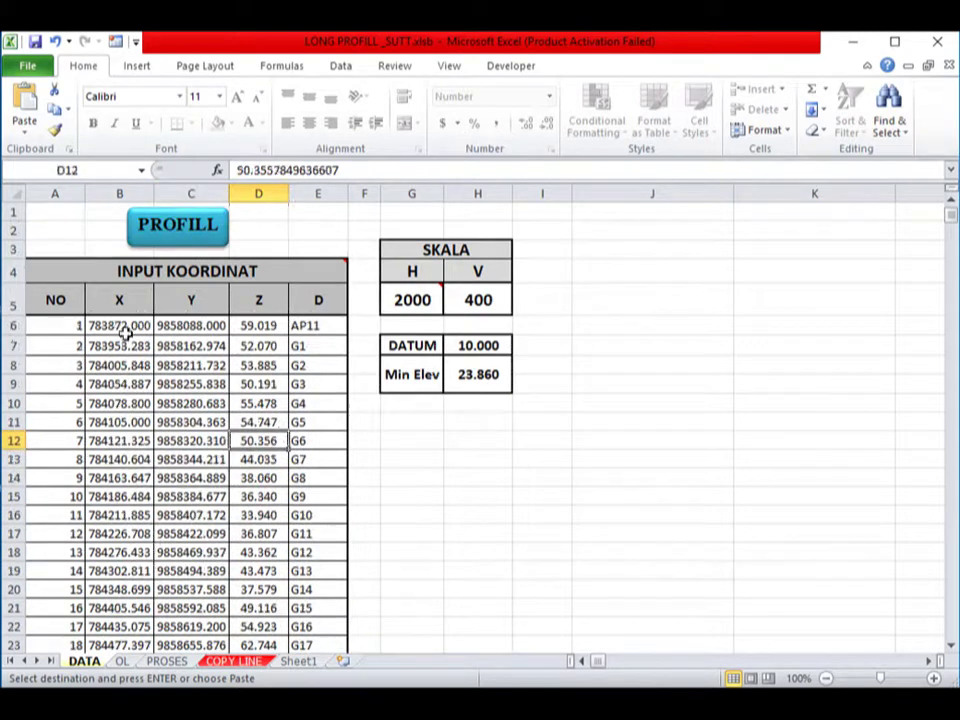
click(126, 325)
click(203, 333)
click(265, 326)
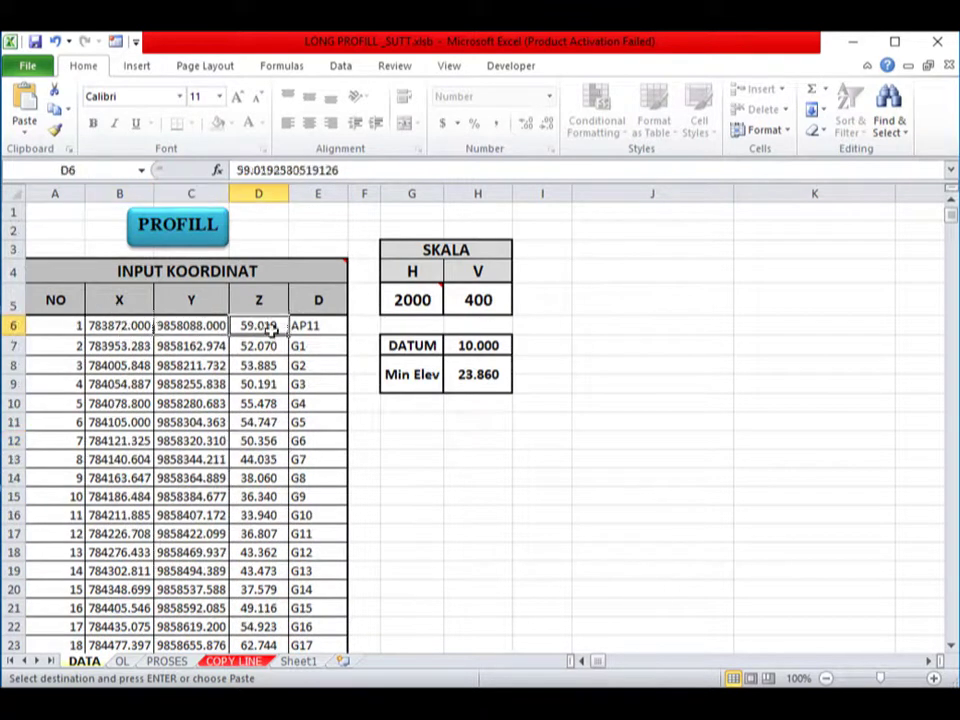
click(311, 326)
scroll(329, 451, down, 4)
scroll(329, 451, down, 2)
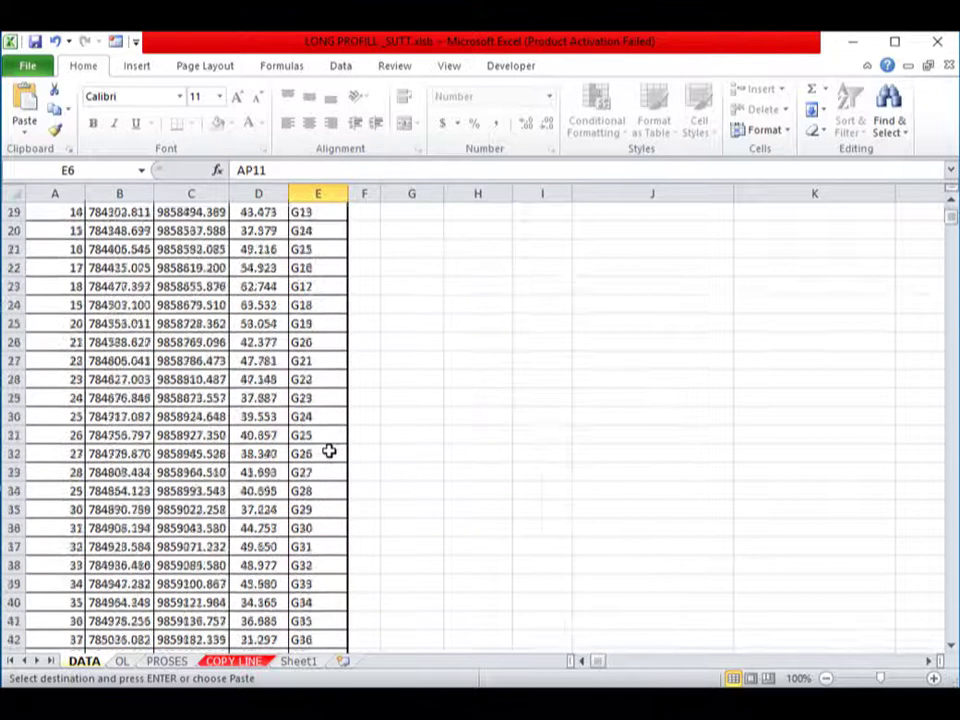
scroll(329, 451, up, 6)
click(542, 514)
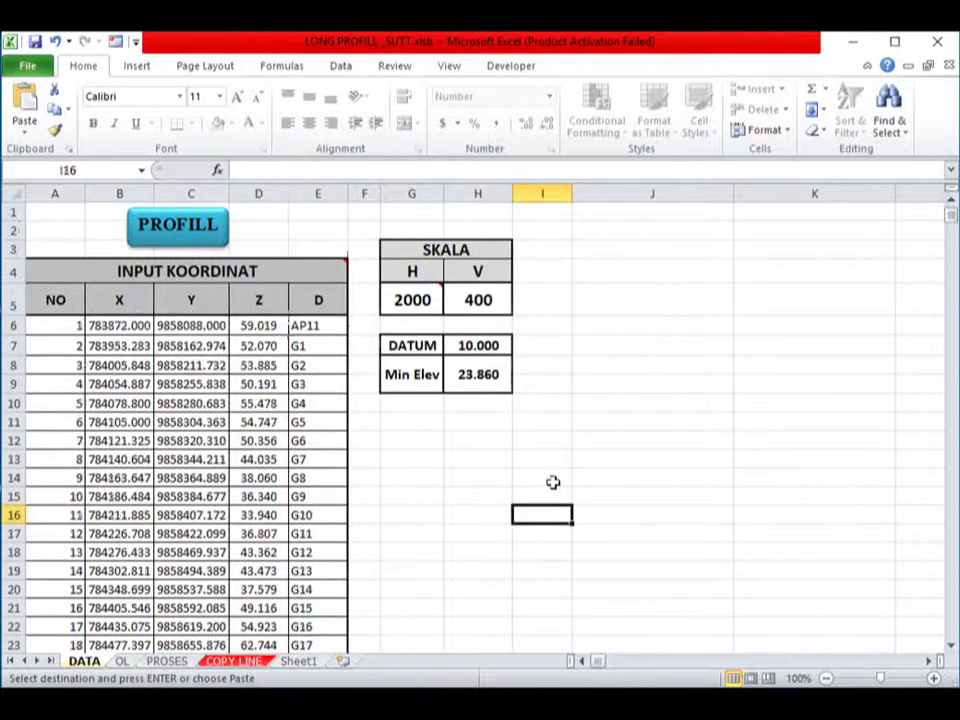
- Confirm Min Elev 23.860 and change the DATUM value to 15
click(470, 378)
click(487, 459)
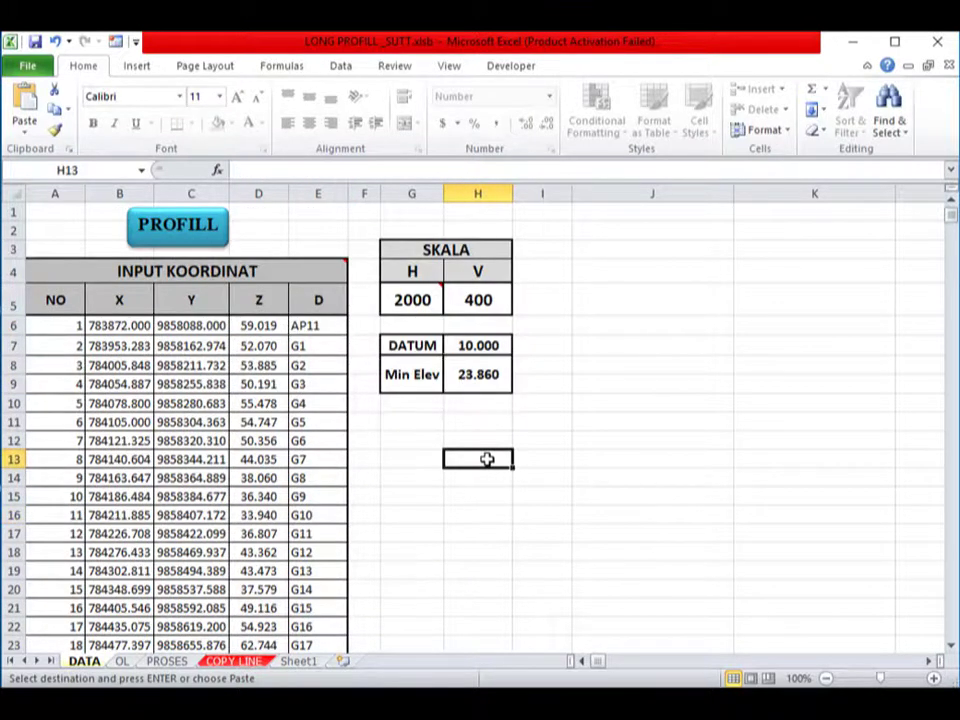
scroll(452, 457, down, 1)
click(476, 287)
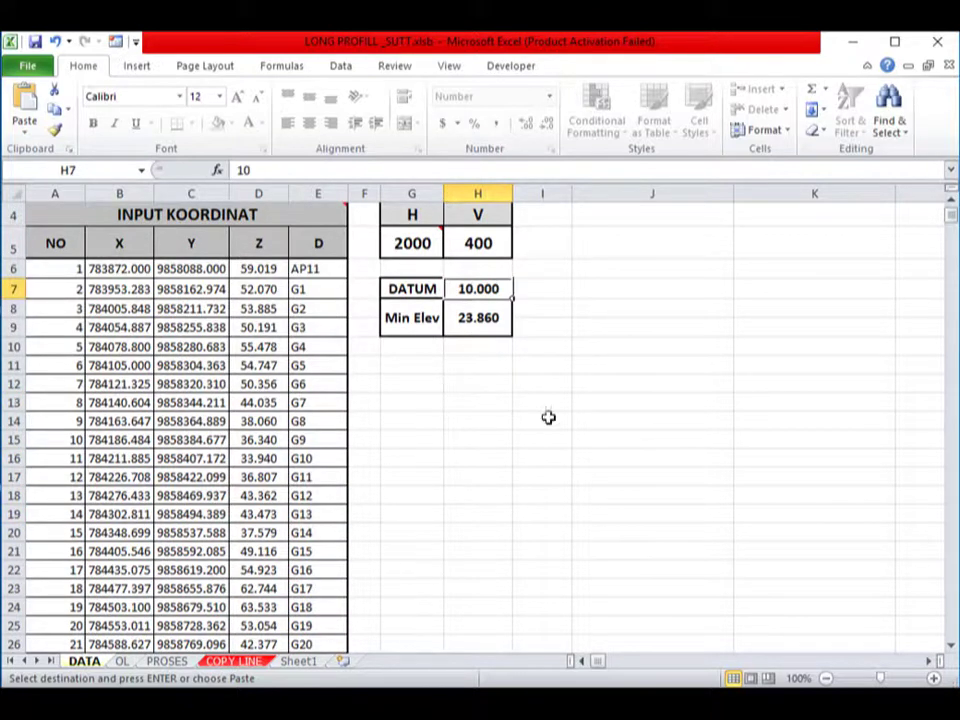
text(15)
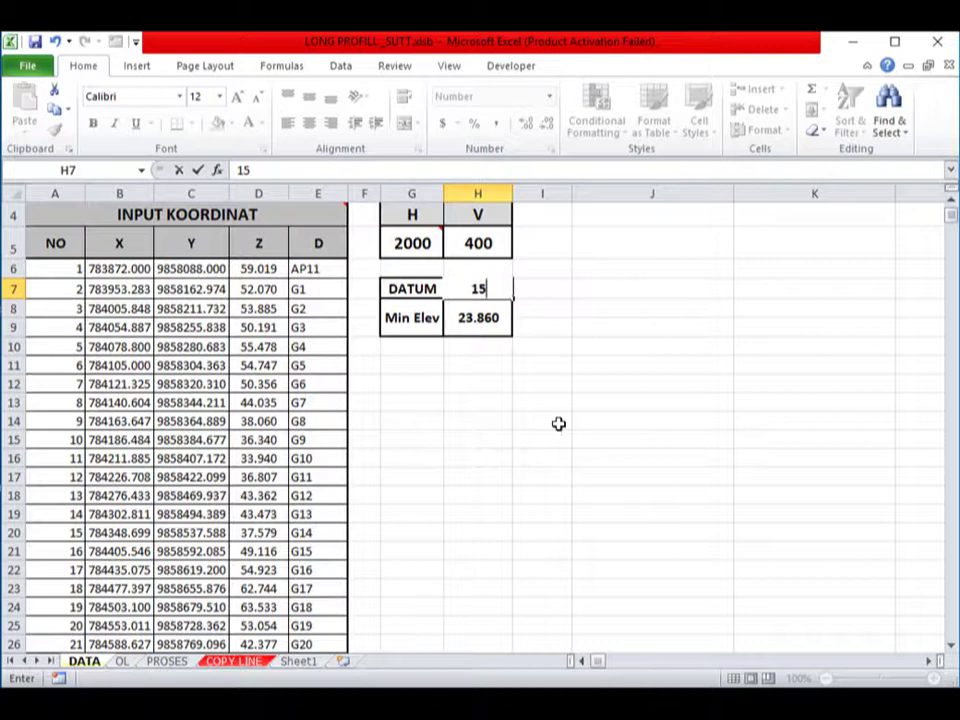
click(557, 422)
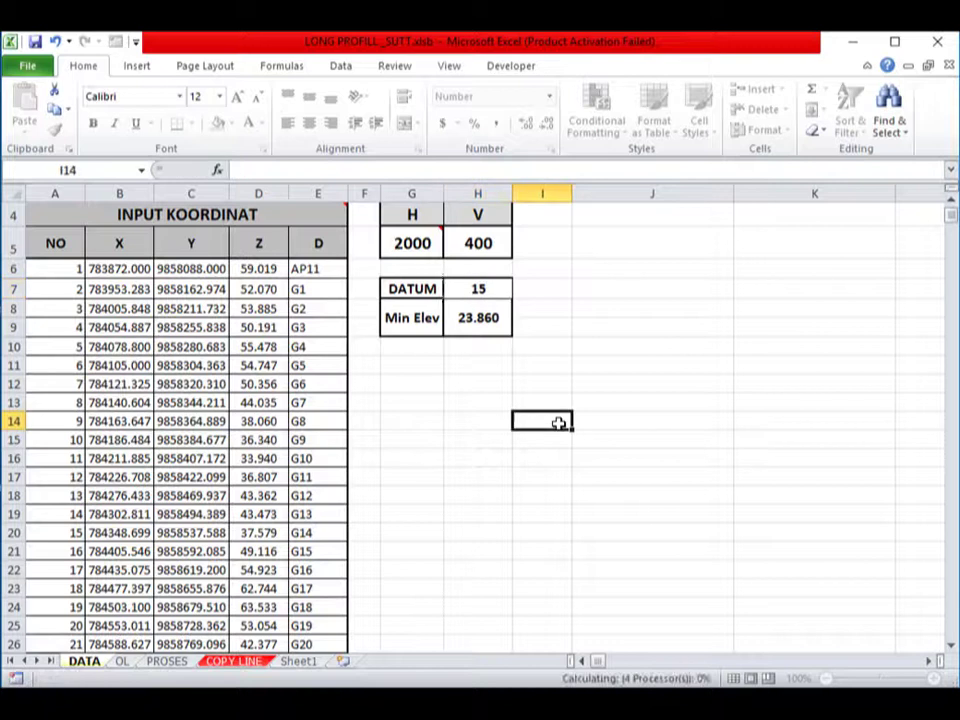
- Recheck the SKALA scales 2000 and 400 and Min Elev 23.860
click(479, 245)
scroll(457, 430, up, 1)
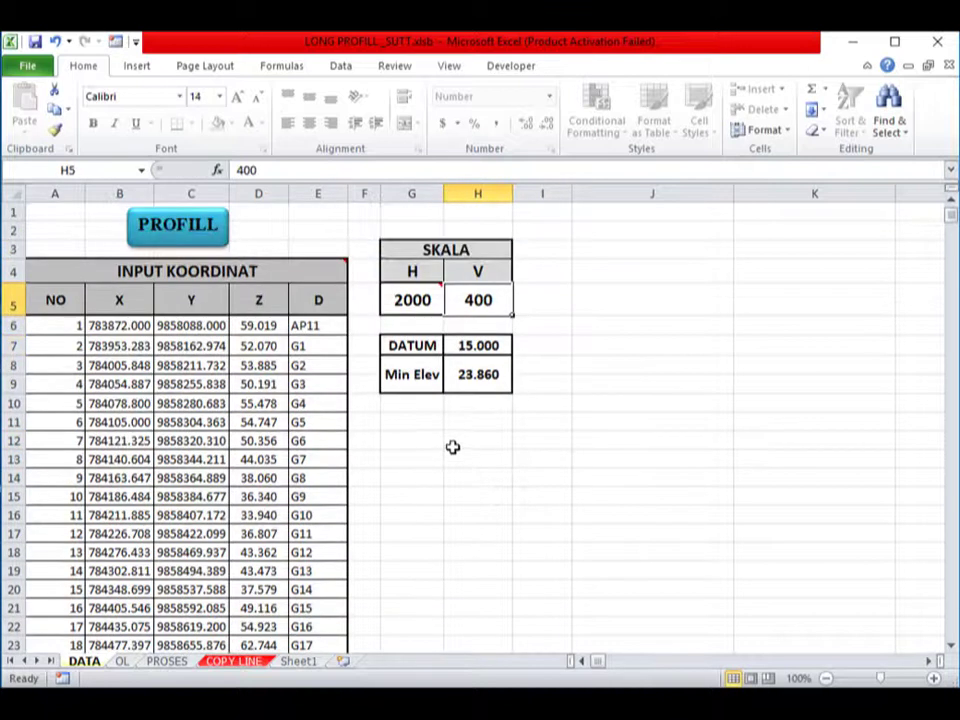
click(401, 291)
click(465, 300)
click(490, 474)
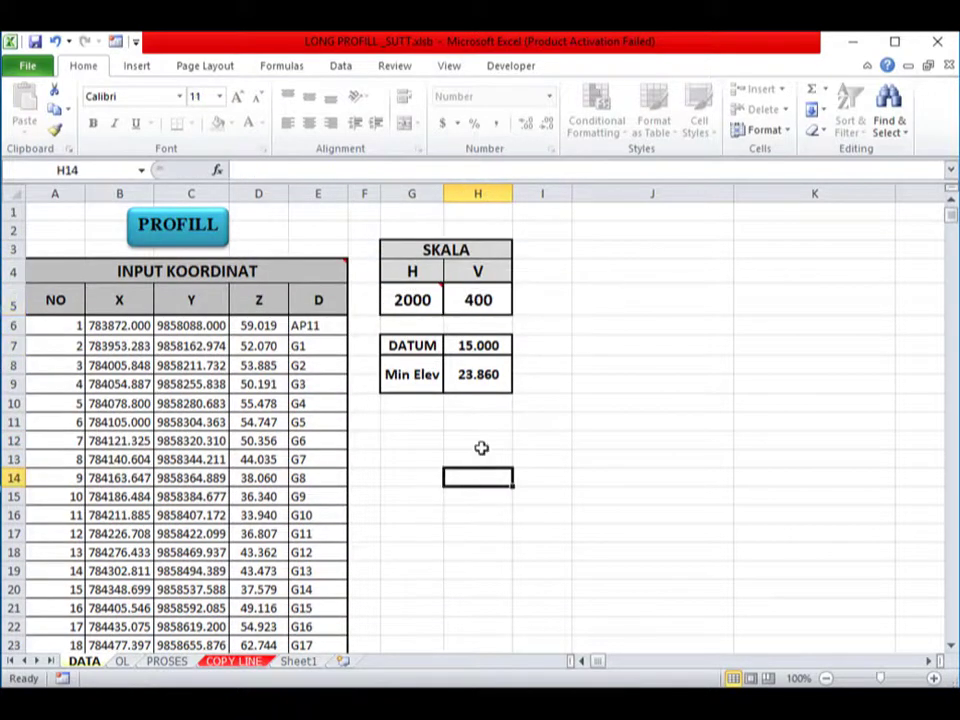
click(480, 380)
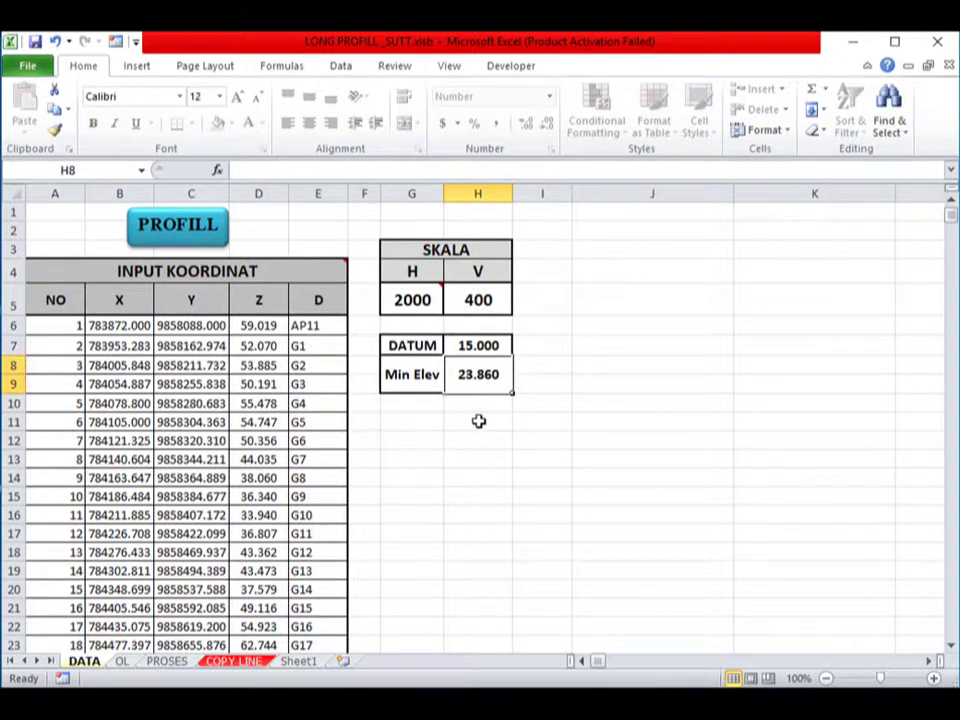
scroll(467, 432, down, 1)
scroll(467, 432, down, 1)
scroll(467, 432, up, 2)
click(463, 437)
- Confirm DATUM 15.000, run the PROFILL macro to copy the output, and go to Land Desktop
click(469, 344)
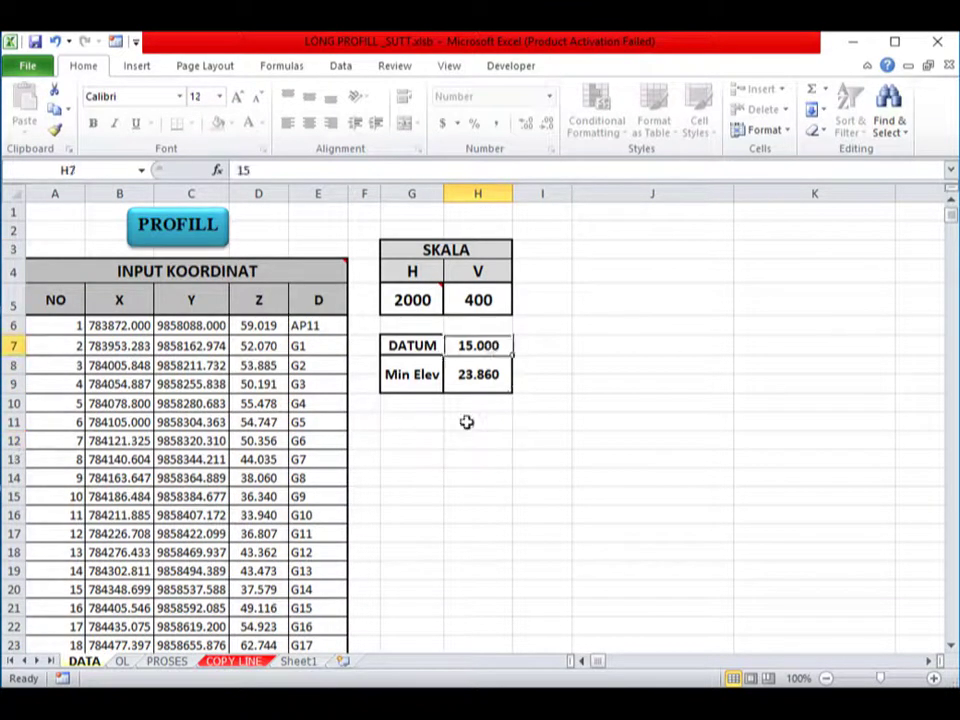
click(446, 494)
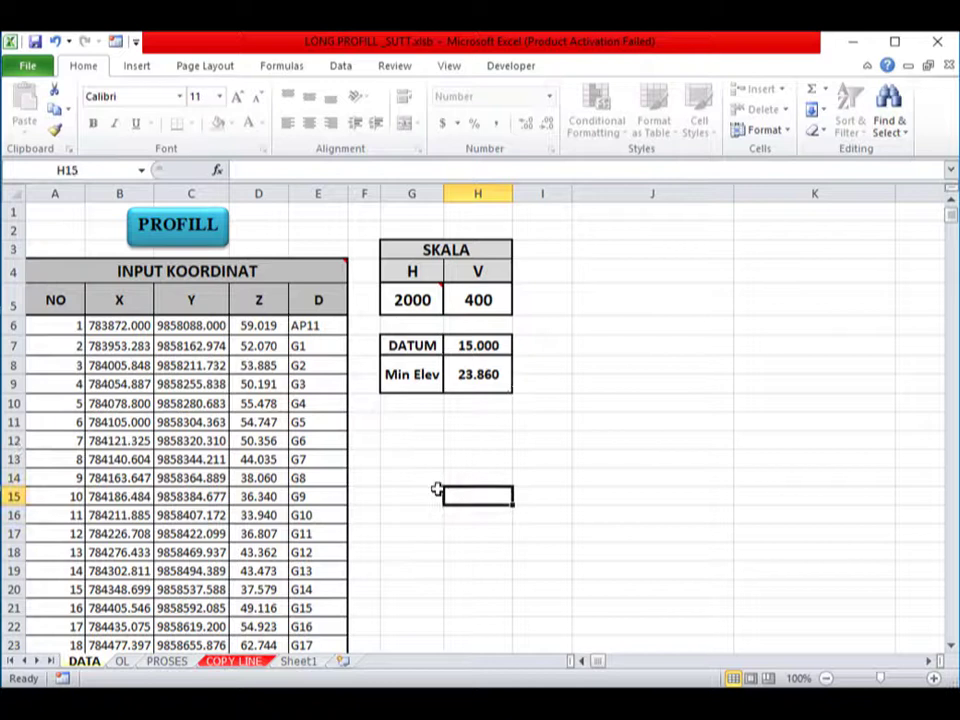
click(157, 238)
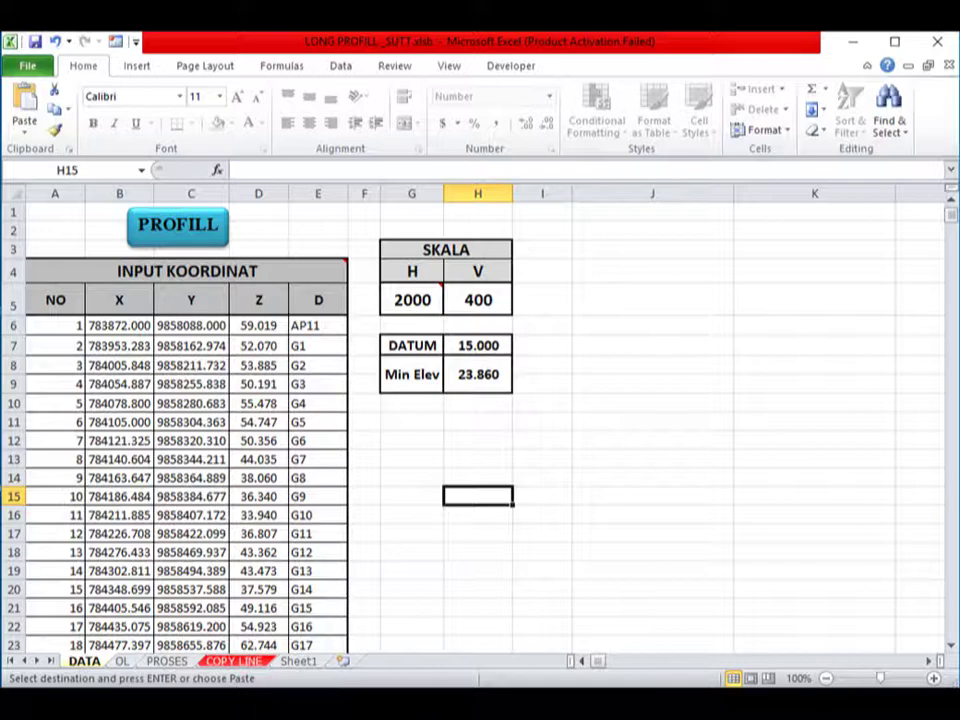
click(332, 705)
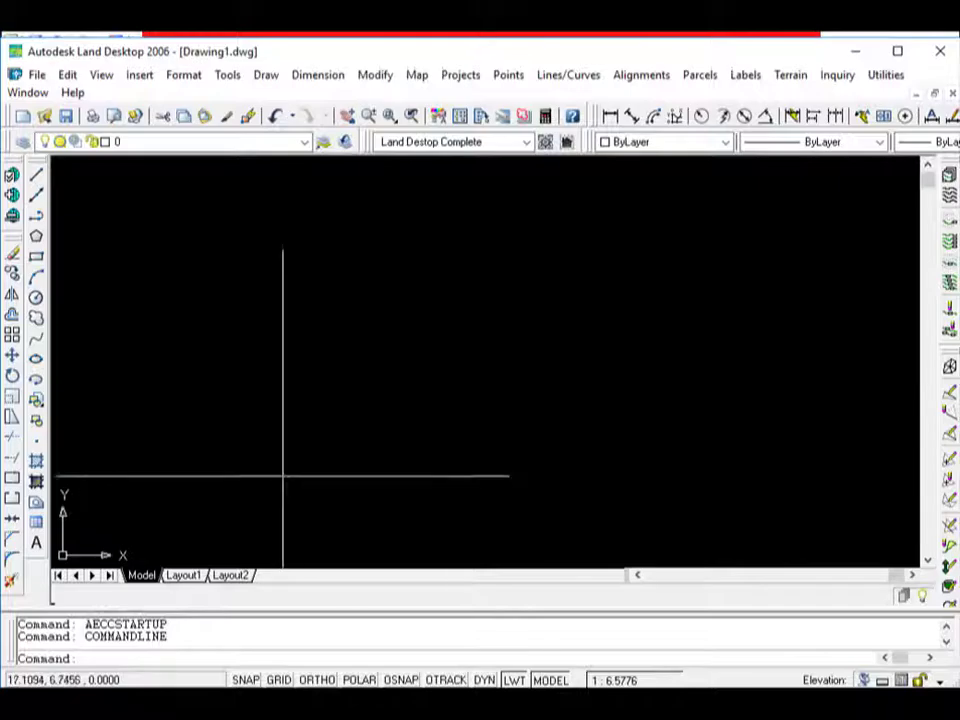
- Paste the copied PROFILL commands into the command line to draw the long profile
right_click(187, 658)
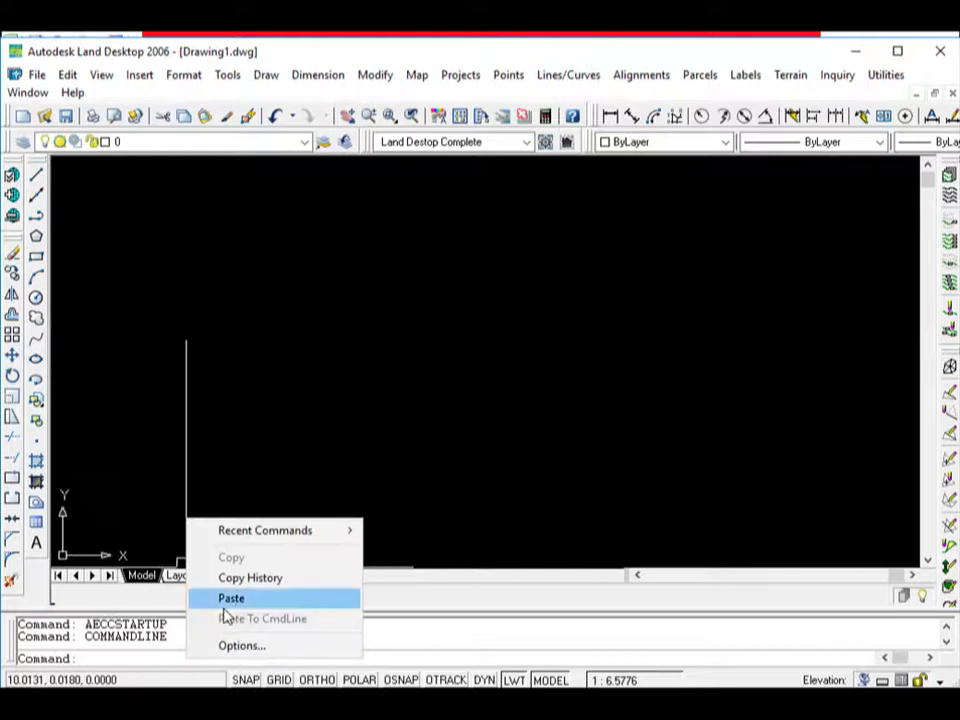
click(233, 599)
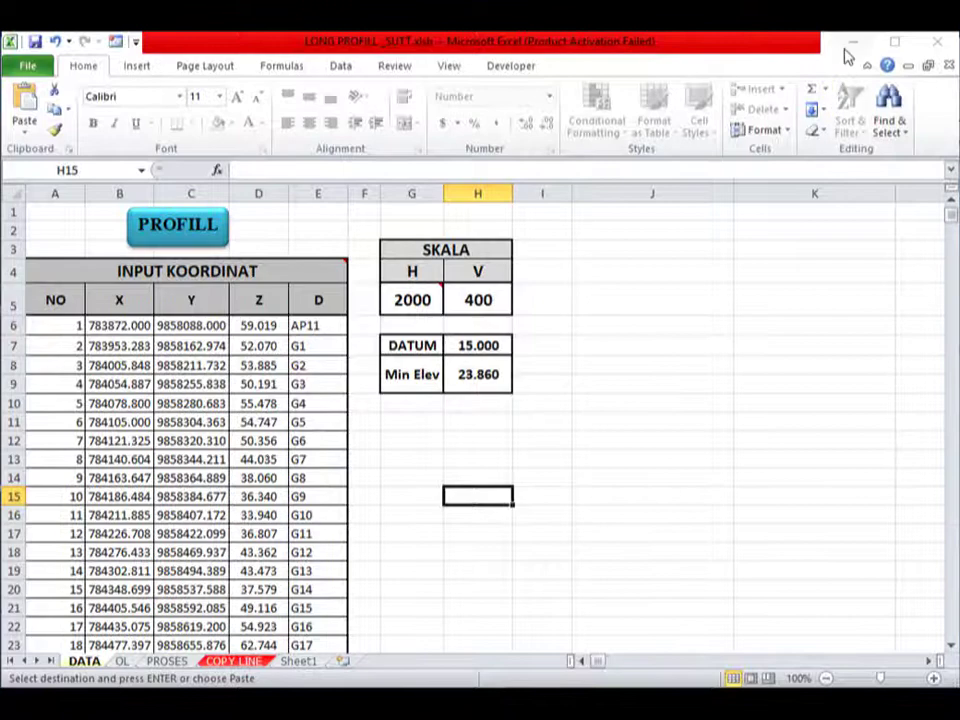
click(849, 49)
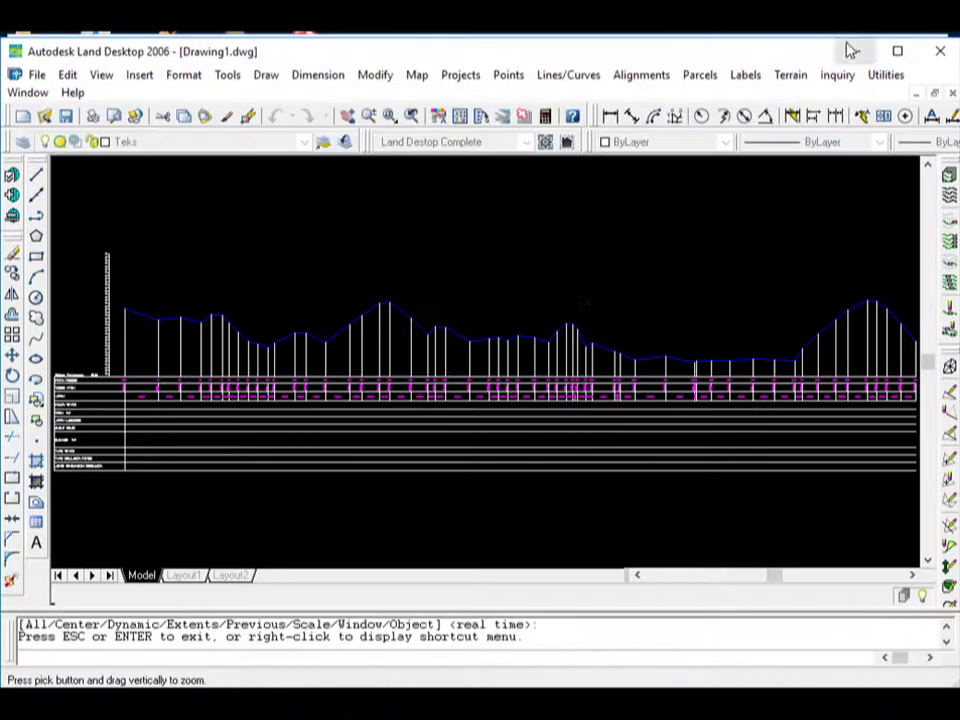
right_click(306, 343)
click(352, 347)
- Zoom and pan across the drawn profile and its table rows up to G3 and G4
scroll(394, 295, down, 4)
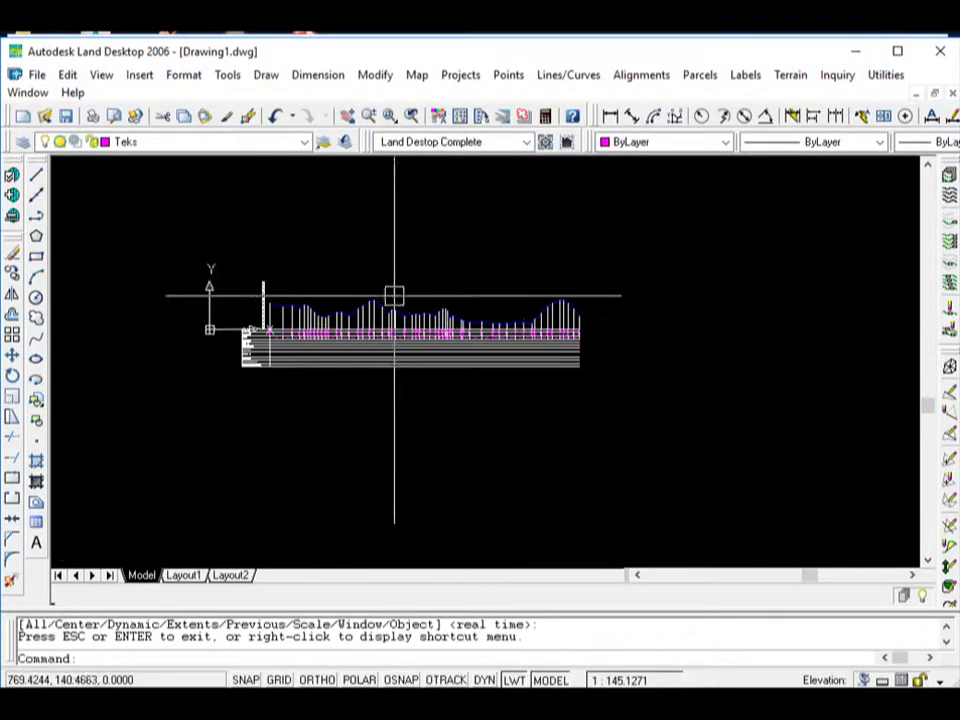
scroll(221, 321, up, 5)
scroll(407, 377, up, 10)
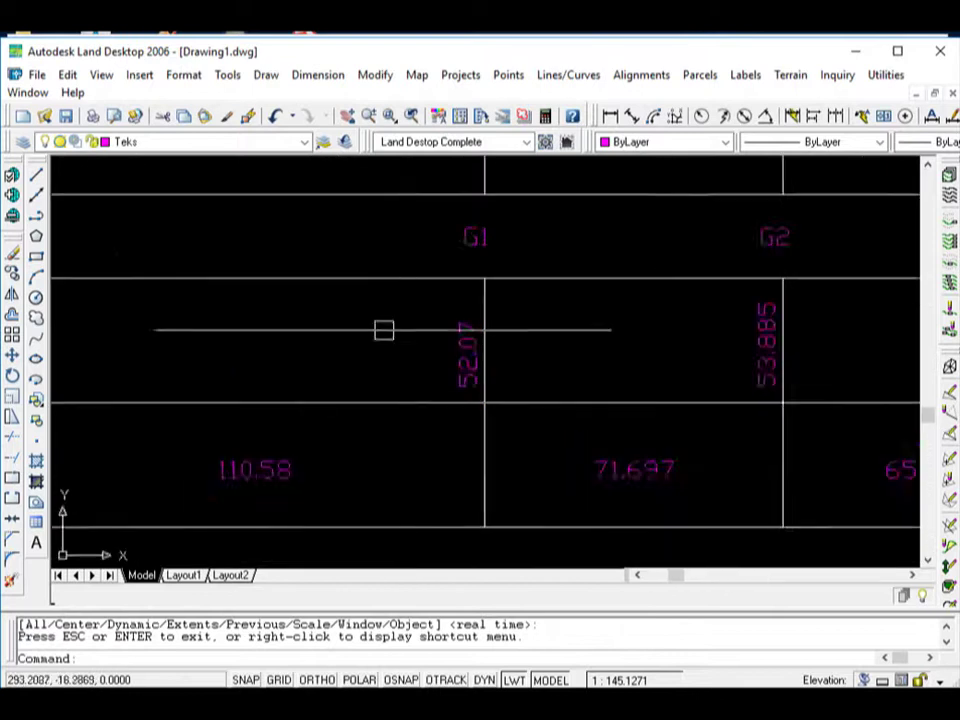
scroll(384, 330, down, 10)
scroll(197, 322, up, 8)
scroll(208, 302, up, 1)
scroll(476, 357, down, 4)
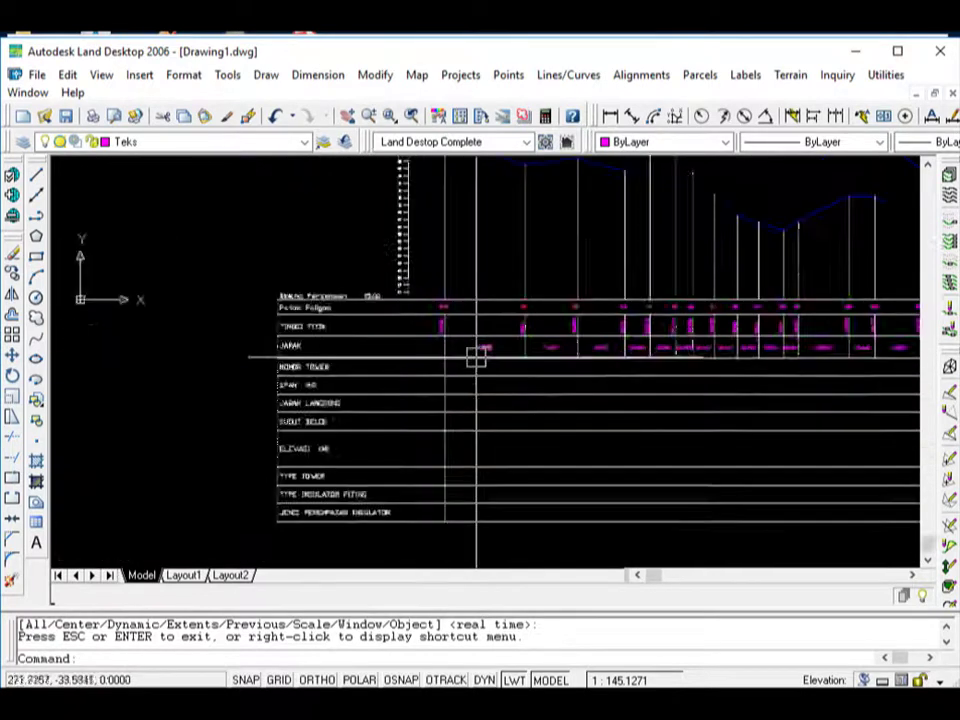
scroll(470, 350, up, 3)
scroll(639, 354, down, 5)
scroll(641, 346, up, 8)
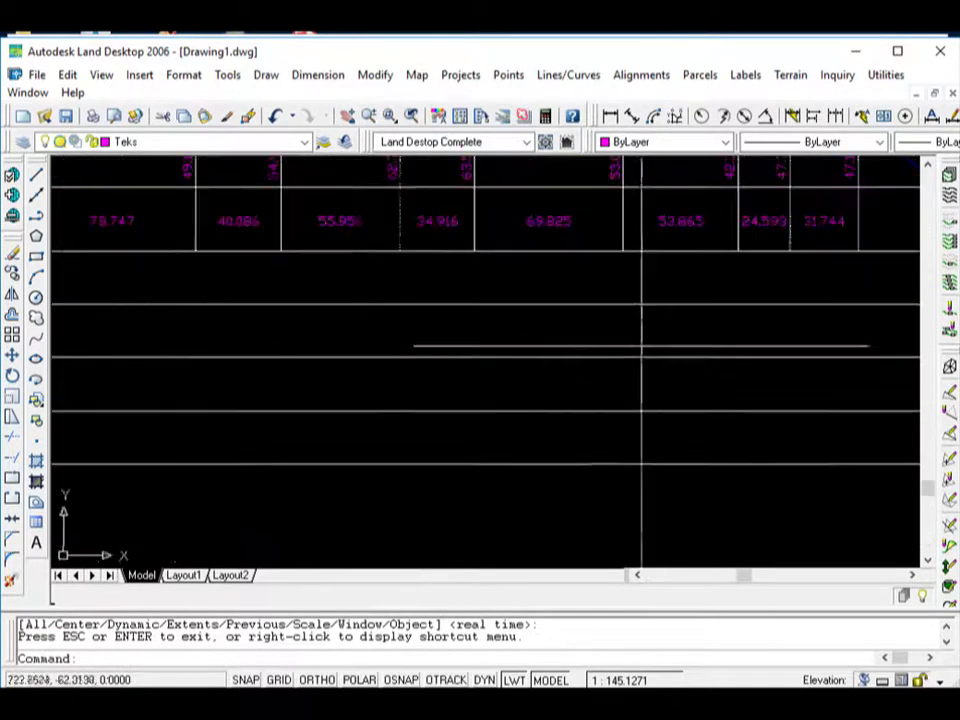
scroll(311, 349, down, 8)
scroll(448, 296, up, 2)
scroll(435, 306, up, 2)
scroll(575, 345, down, 5)
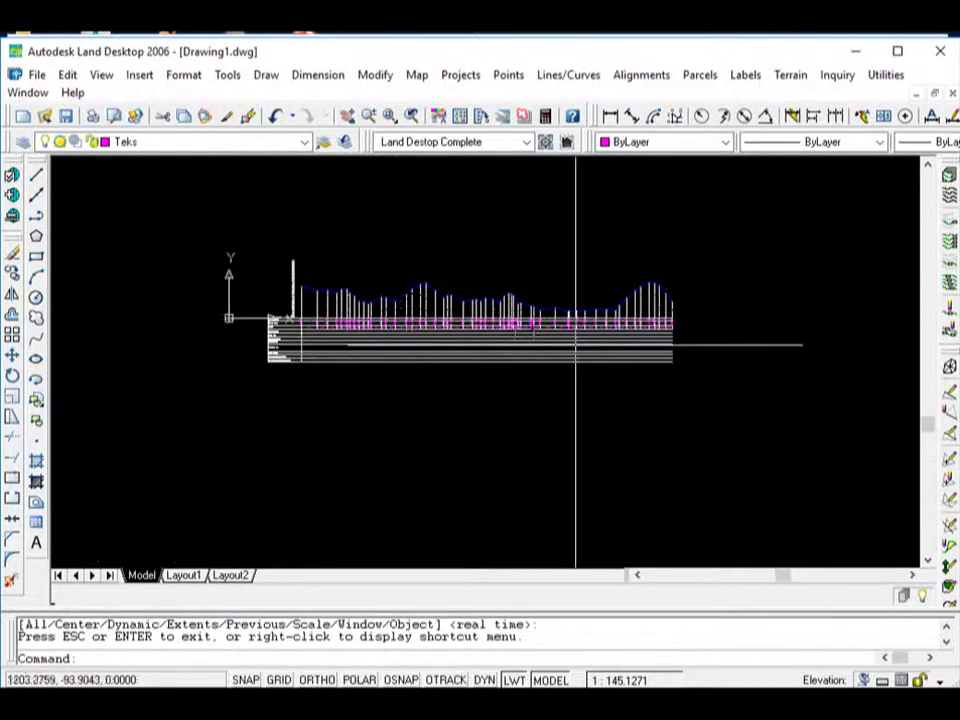
scroll(664, 317, up, 8)
scroll(664, 317, up, 3)
scroll(664, 317, down, 2)
scroll(585, 324, down, 8)
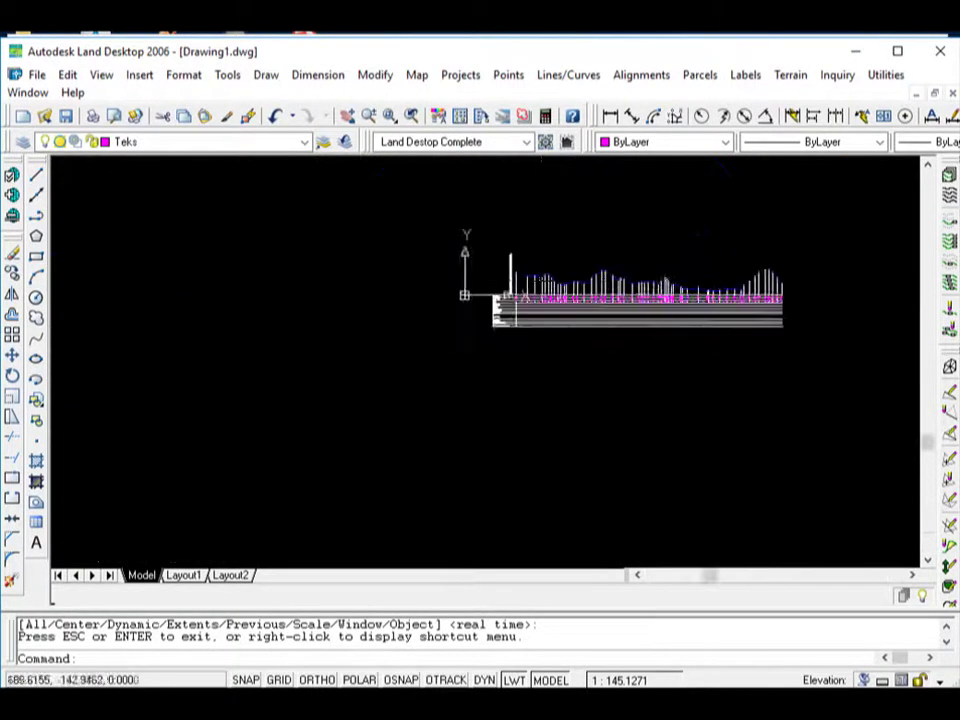
scroll(448, 300, up, 3)
scroll(700, 300, up, 3)
drag(692, 346, 534, 346)
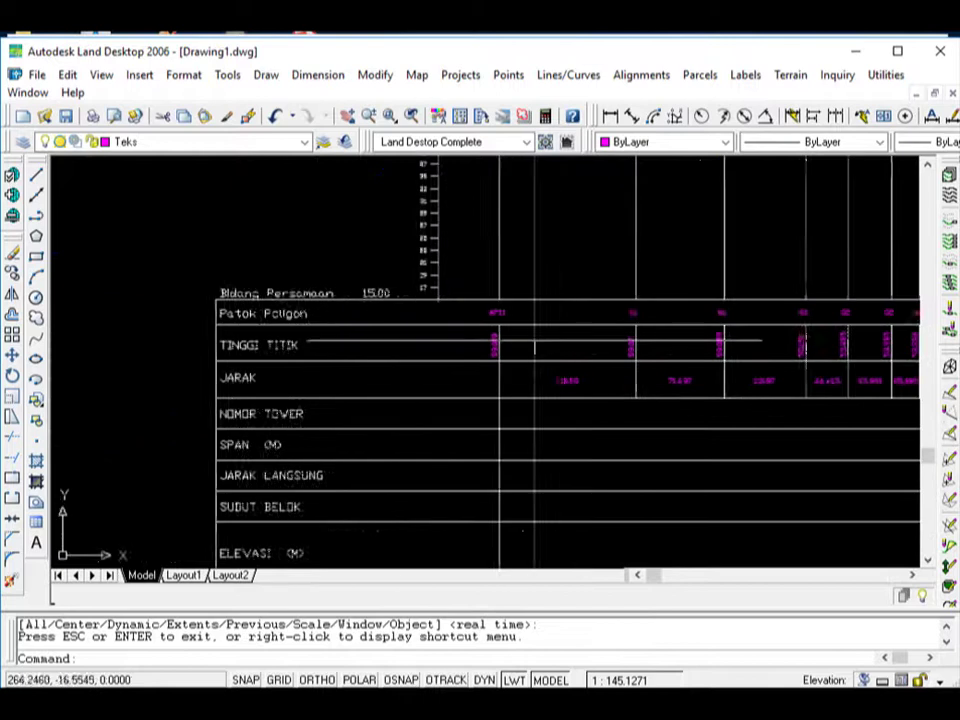
scroll(534, 346, up, 3)
scroll(394, 321, down, 2)
scroll(392, 330, up, 2)
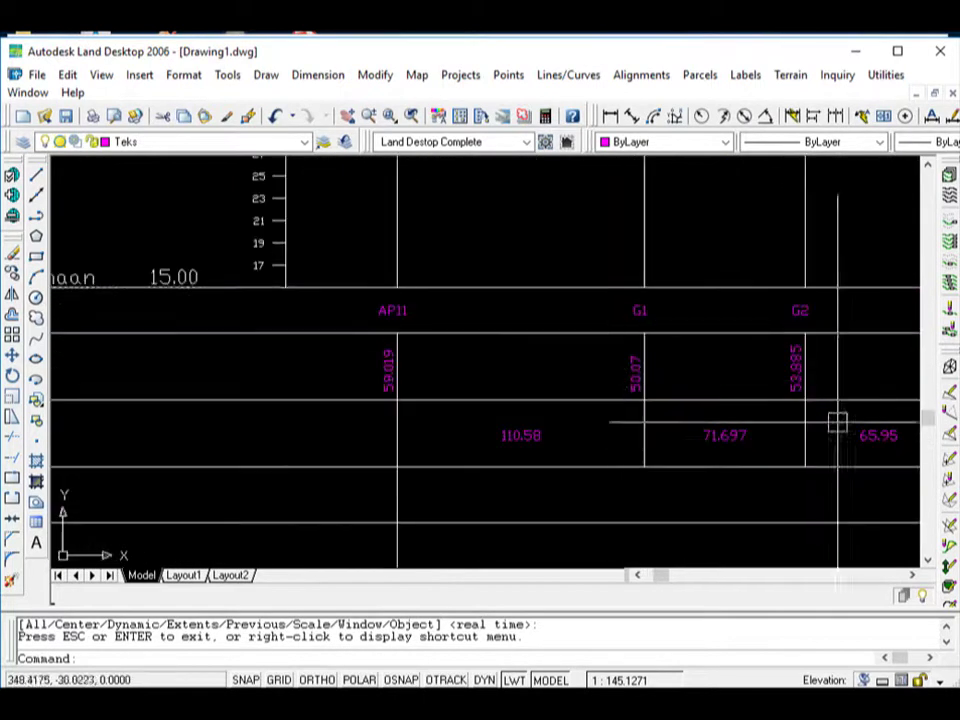
drag(837, 423, 669, 413)
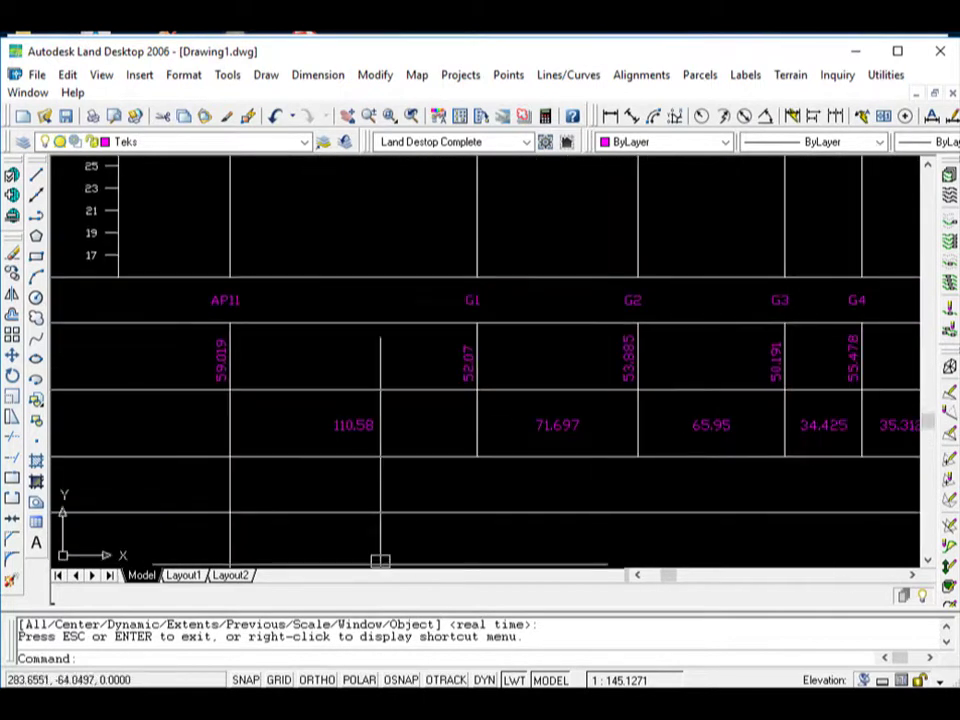
- Compare a tower label and a column D elevation in Excel against the profile
key(alt+Tab)
click(313, 477)
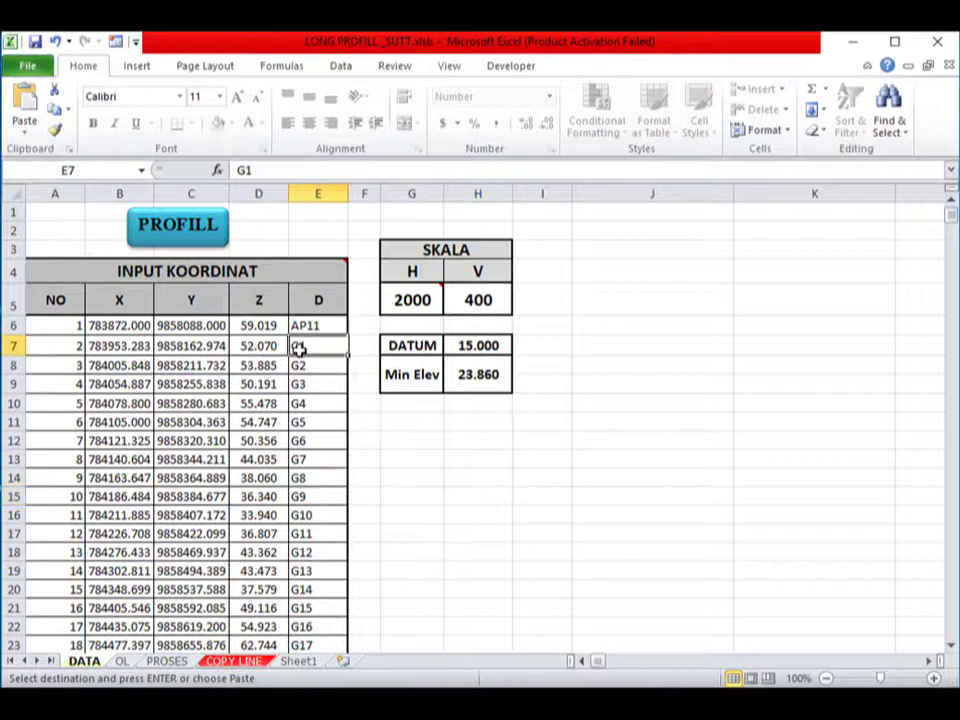
click(258, 533)
- Back in the drawing, select every object of the existing long profile with a crossing window and delete them
key(alt+Tab)
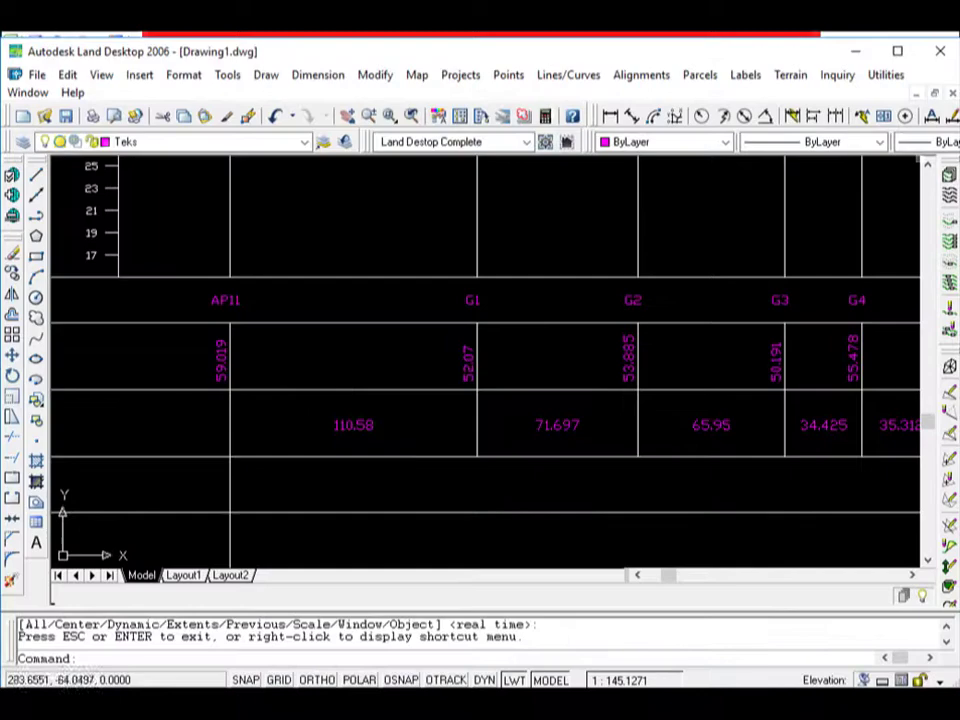
scroll(332, 336, down, 5)
scroll(377, 326, up, 3)
scroll(377, 326, down, 4)
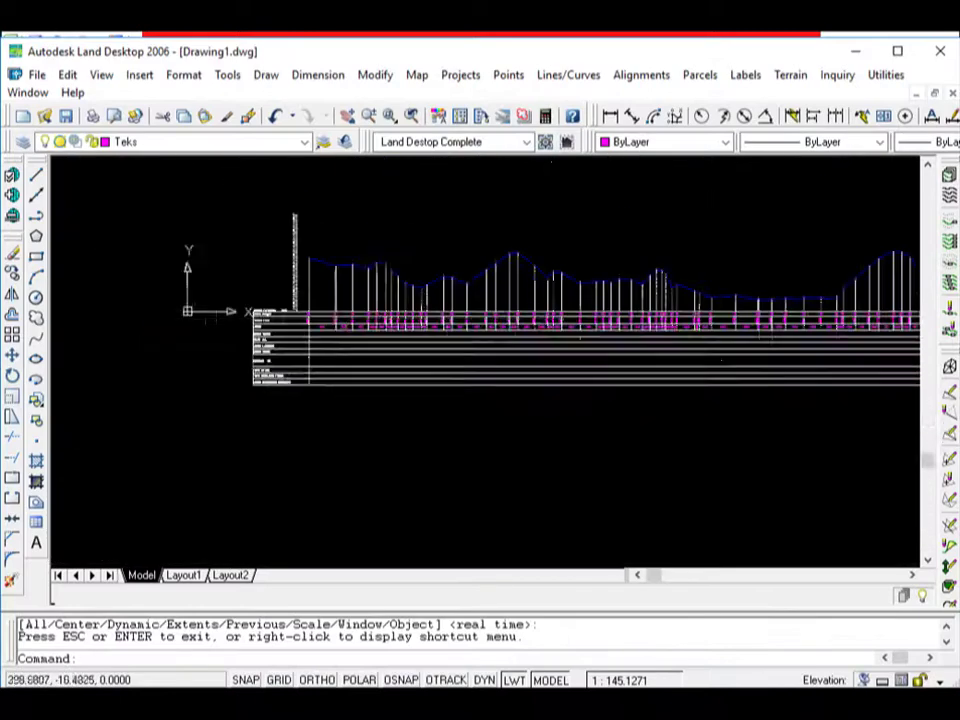
scroll(561, 383, down, 2)
click(707, 406)
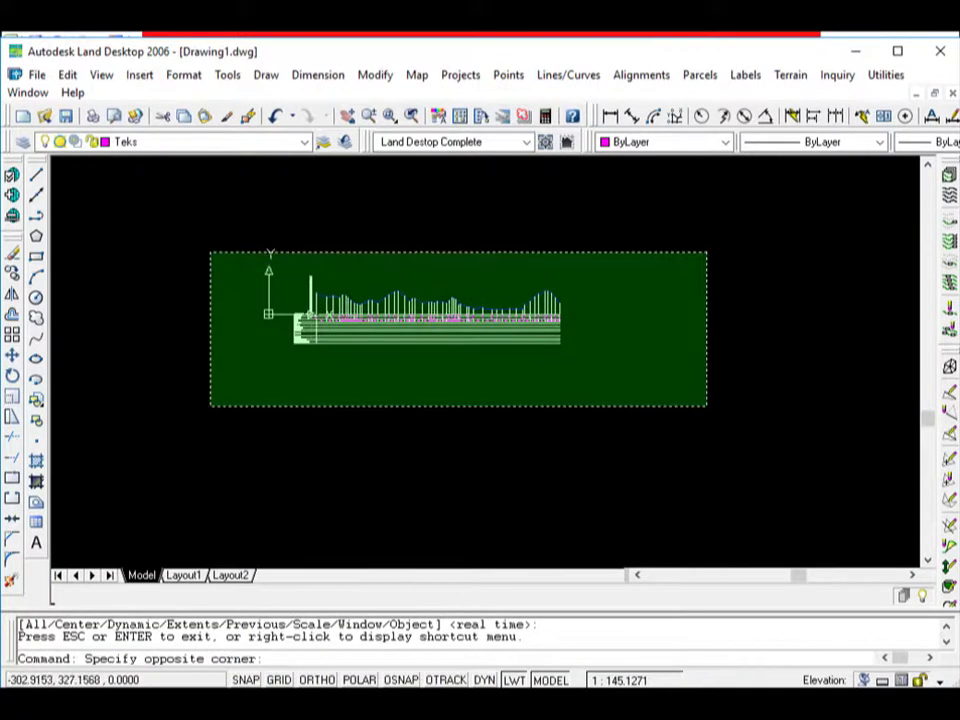
click(210, 252)
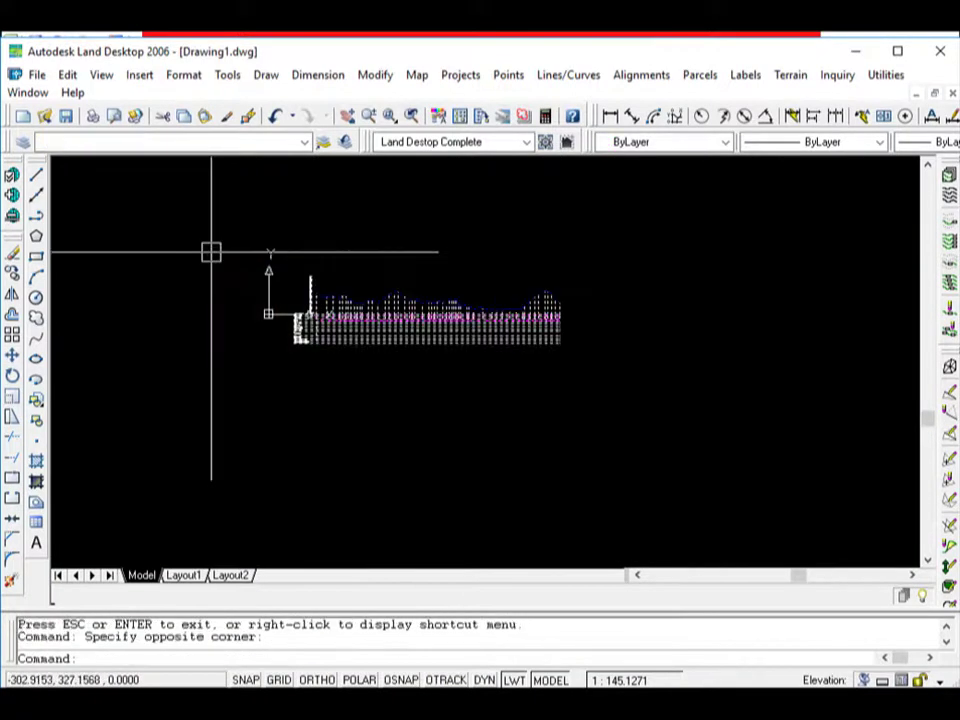
key(Delete)
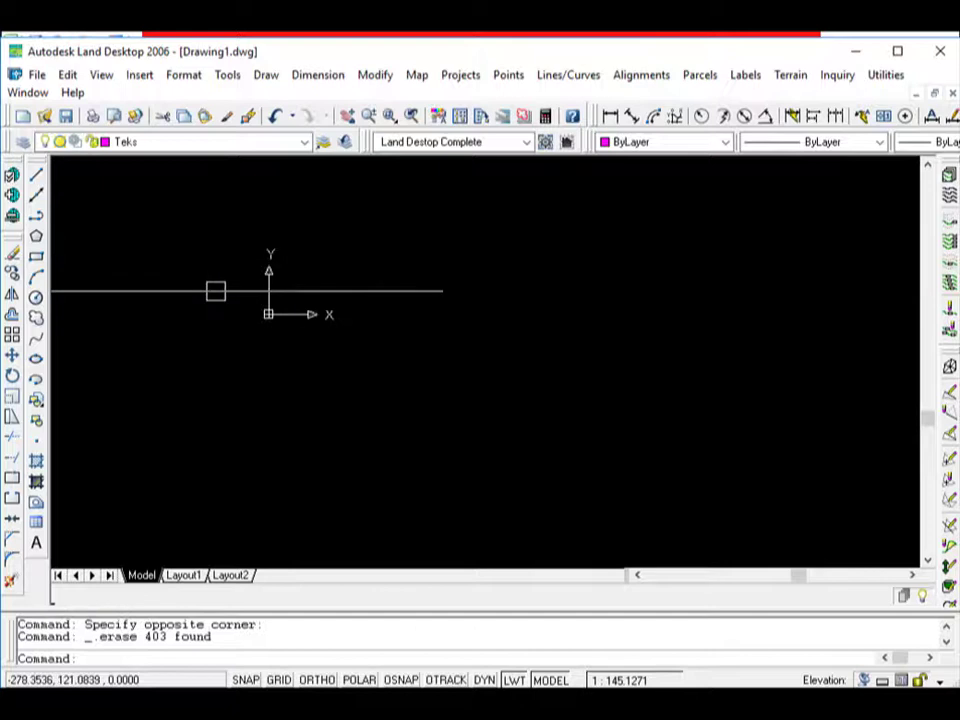
- Paste the Excel profile commands into the command line to redraw the long profile
right_click(192, 652)
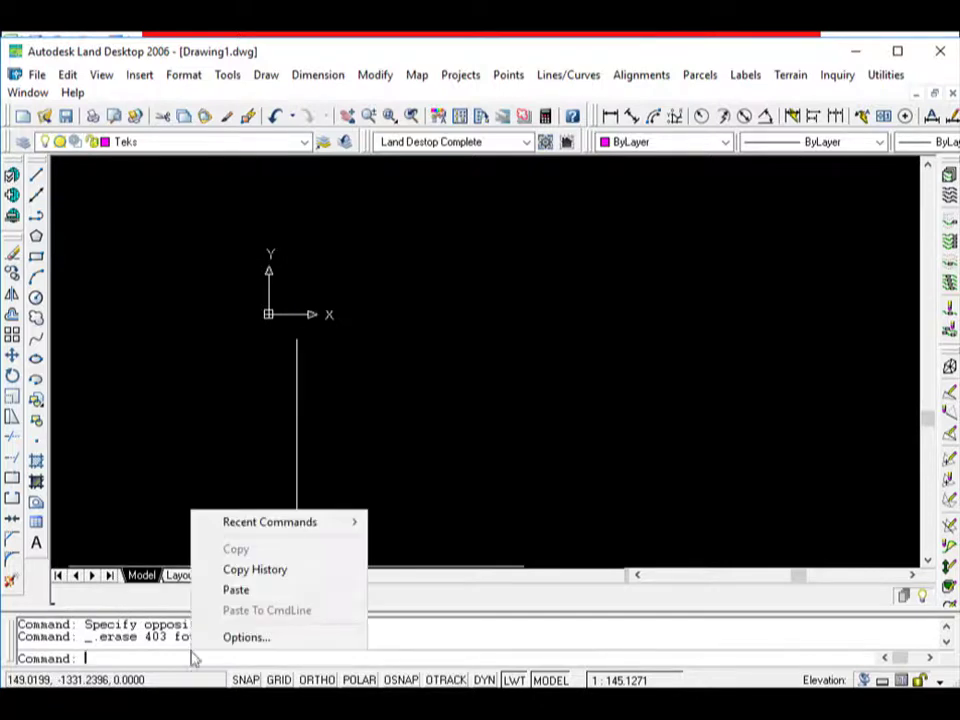
click(229, 595)
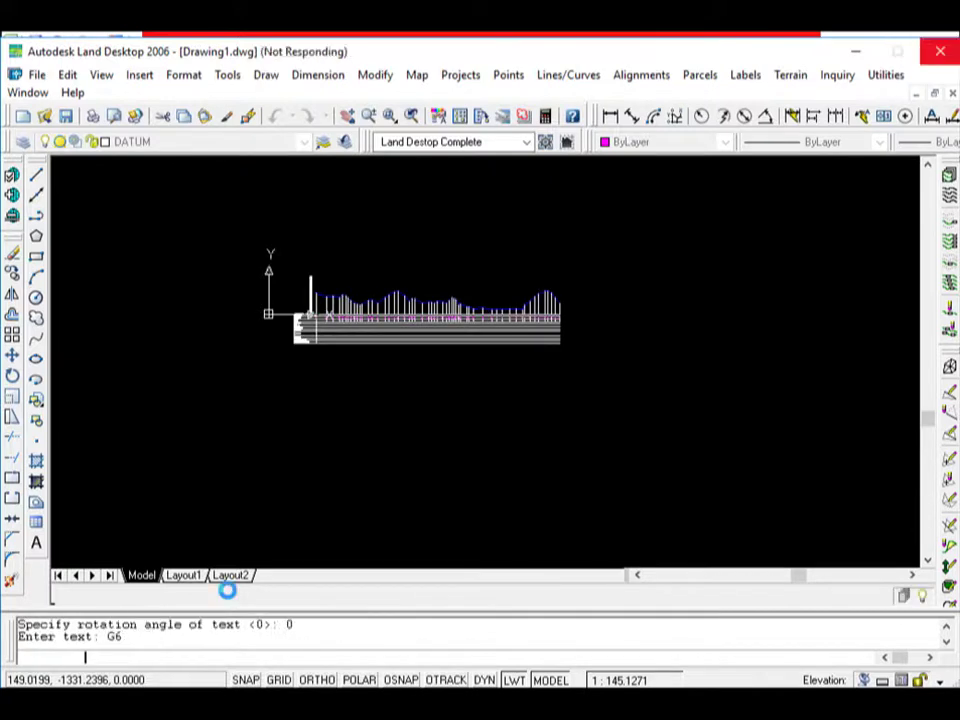
right_click(305, 430)
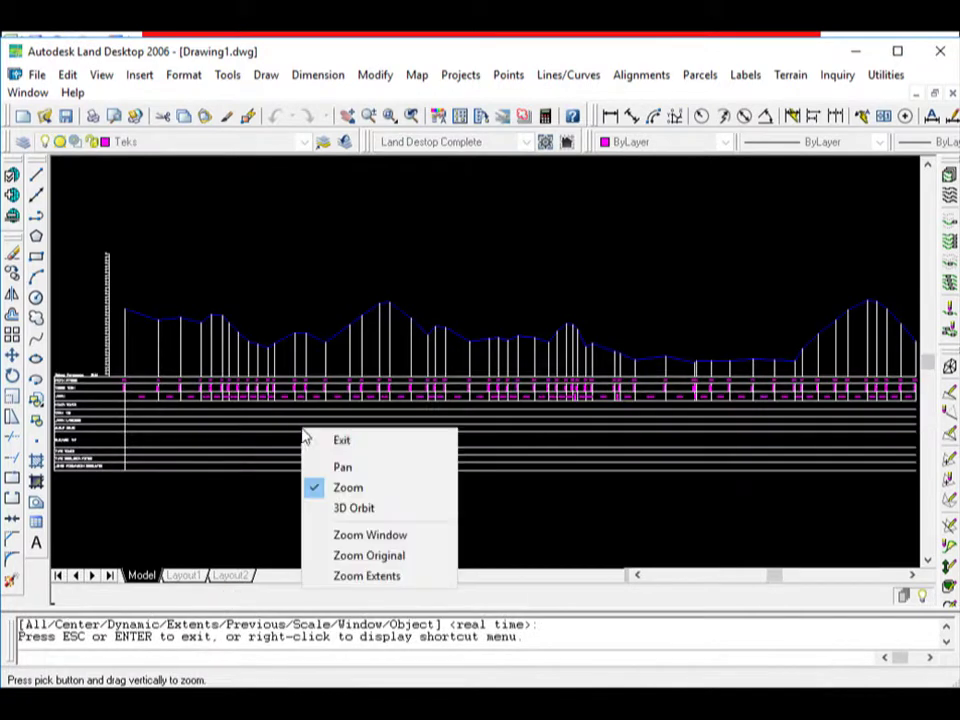
click(332, 442)
scroll(469, 330, down, 2)
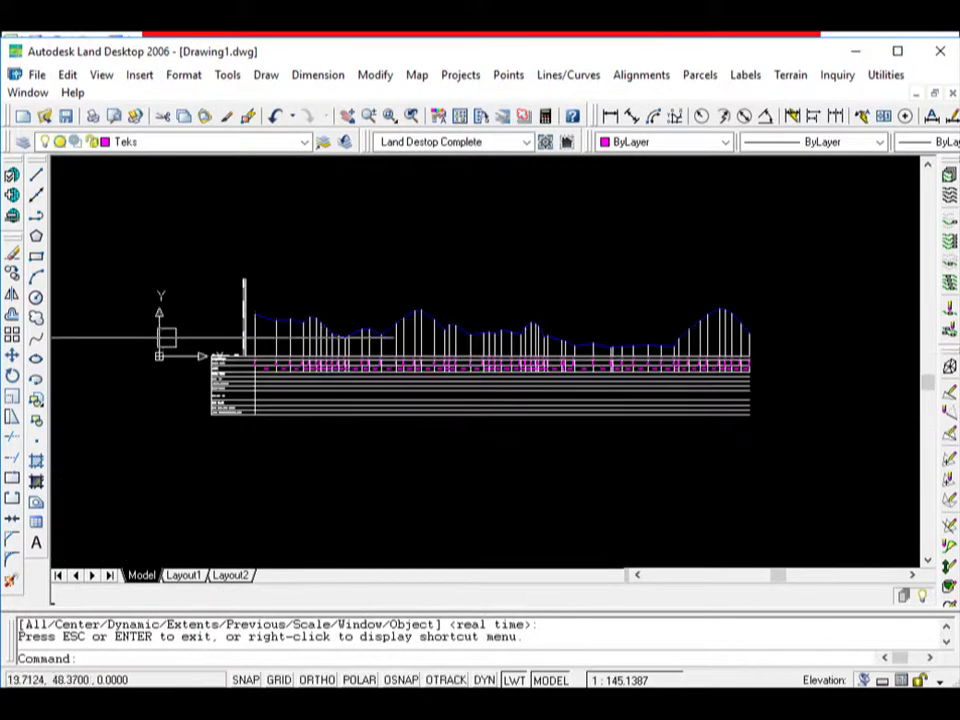
scroll(180, 320, up, 3)
scroll(237, 294, up, 3)
scroll(237, 294, down, 4)
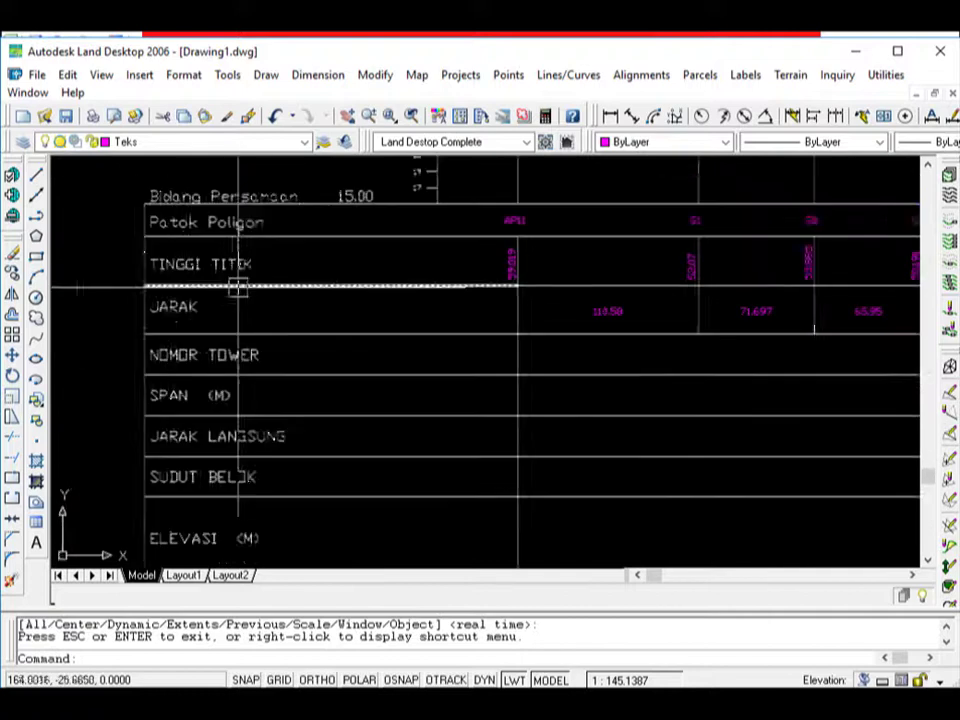
drag(356, 283, 306, 287)
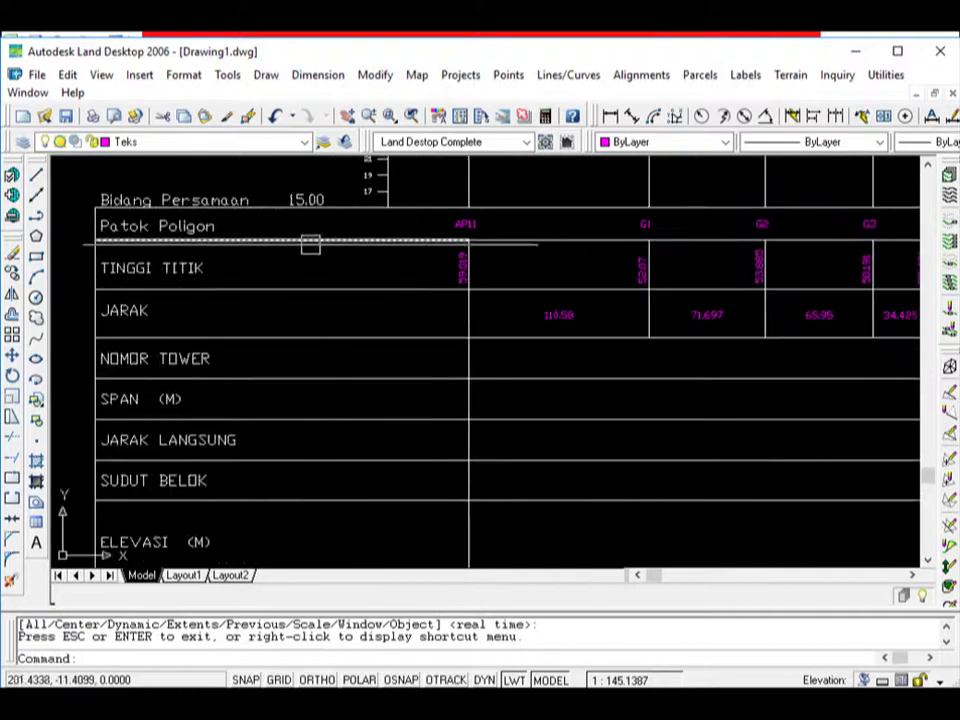
scroll(215, 272, up, 2)
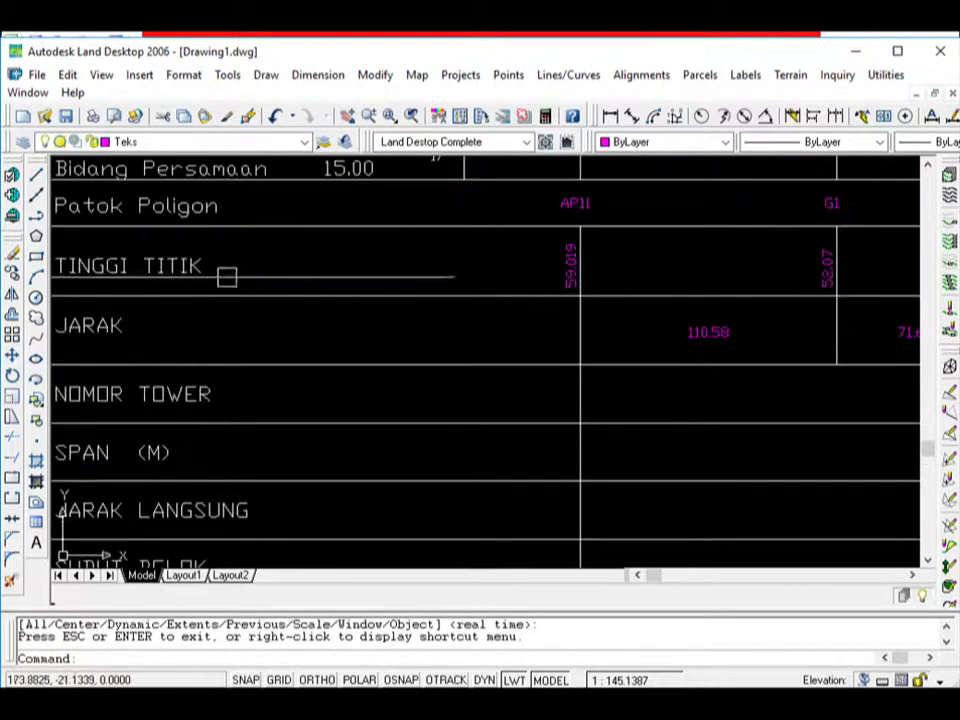
drag(562, 290, 422, 302)
scroll(452, 341, down, 5)
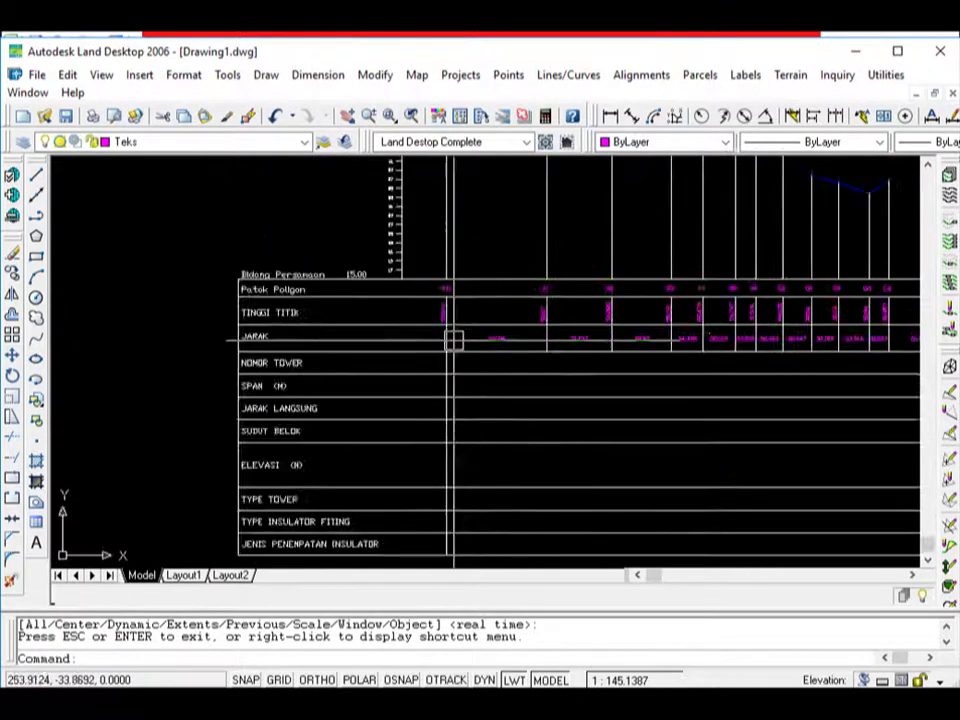
scroll(452, 341, up, 4)
scroll(298, 354, up, 2)
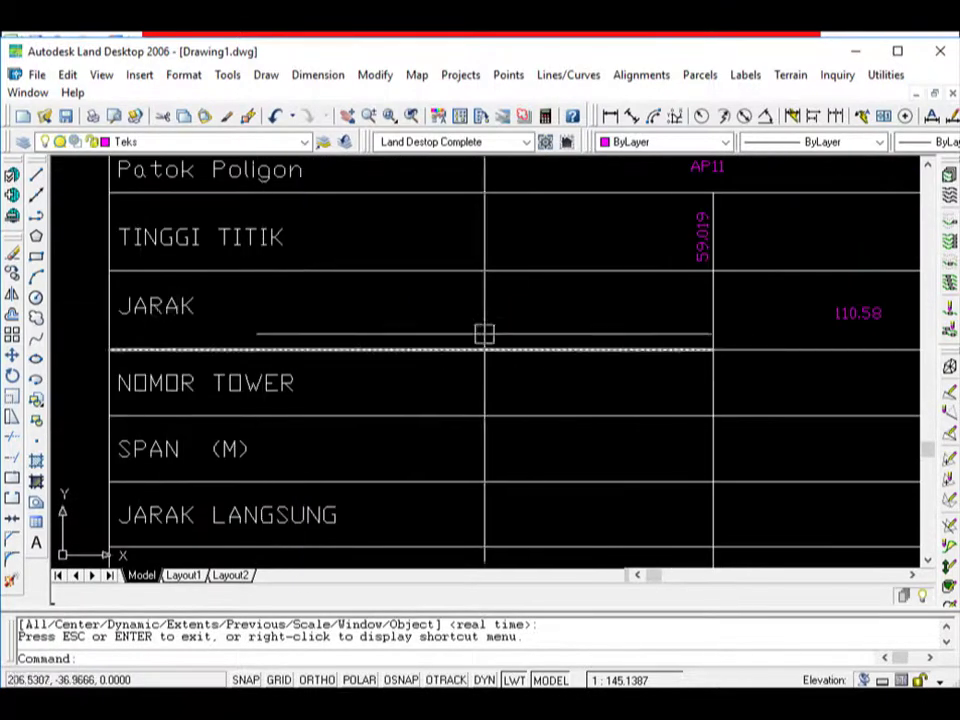
scroll(280, 332, down, 4)
scroll(660, 354, up, 2)
scroll(555, 341, up, 3)
scroll(523, 347, down, 5)
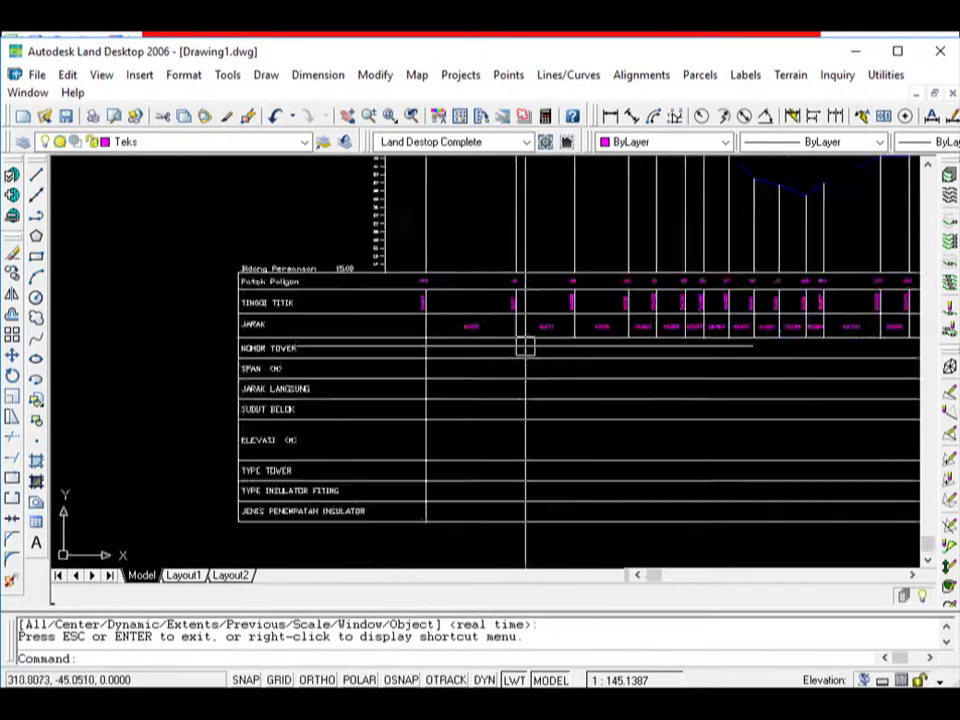
scroll(527, 303, up, 5)
key(alt+Tab)
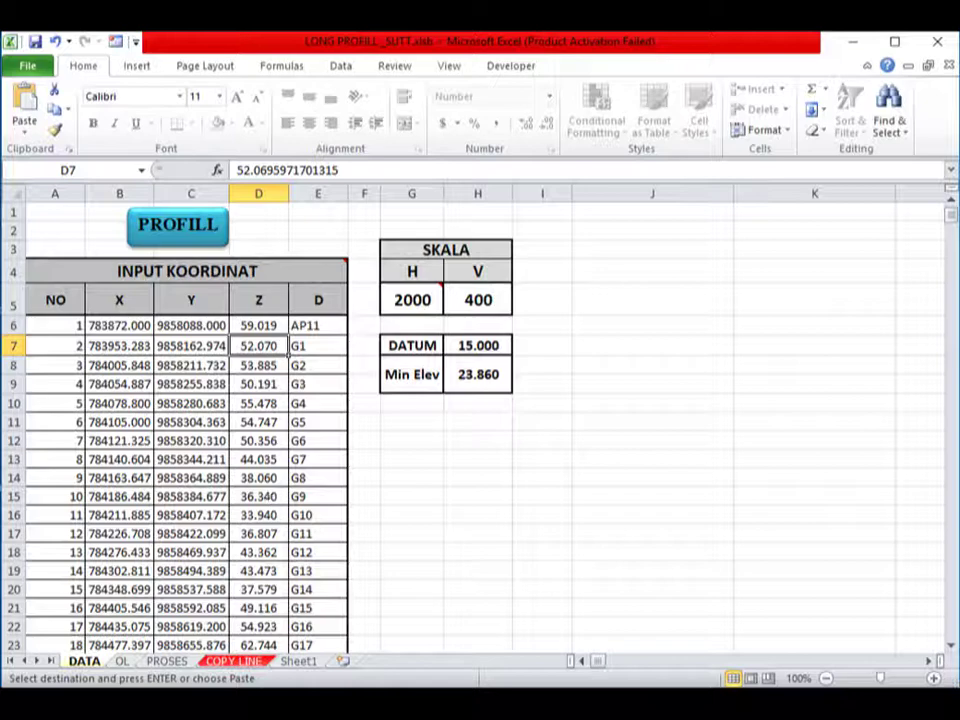
key(alt+Tab)
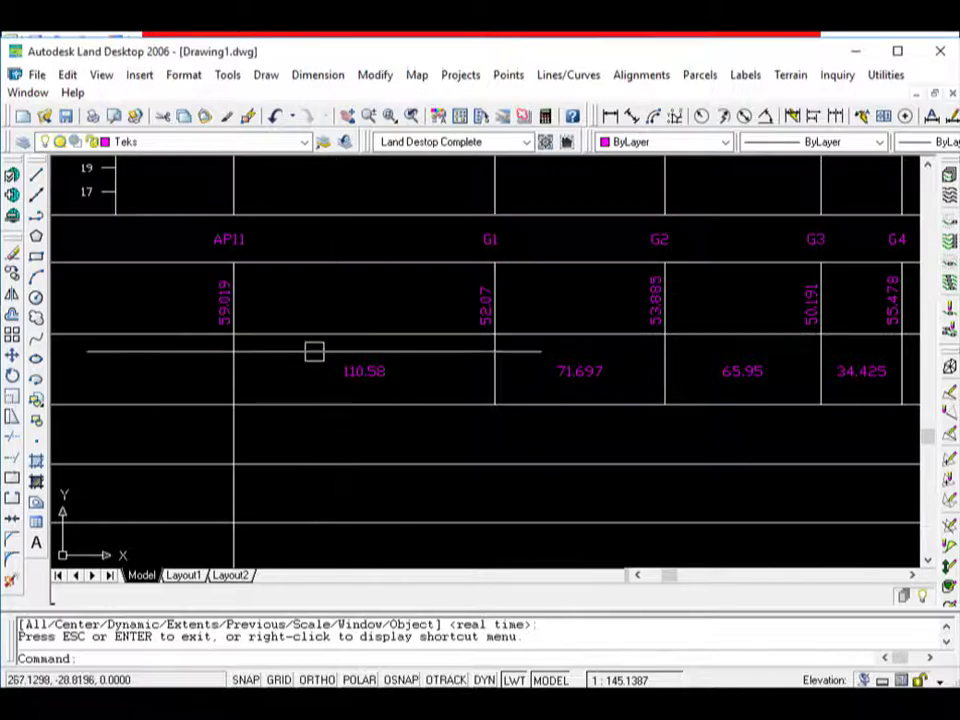
- Zoom in on the NOMOR TOWER and SPAN (M) table rows and open the Utilities menu
scroll(334, 365, down, 5)
scroll(146, 418, up, 2)
scroll(208, 364, up, 2)
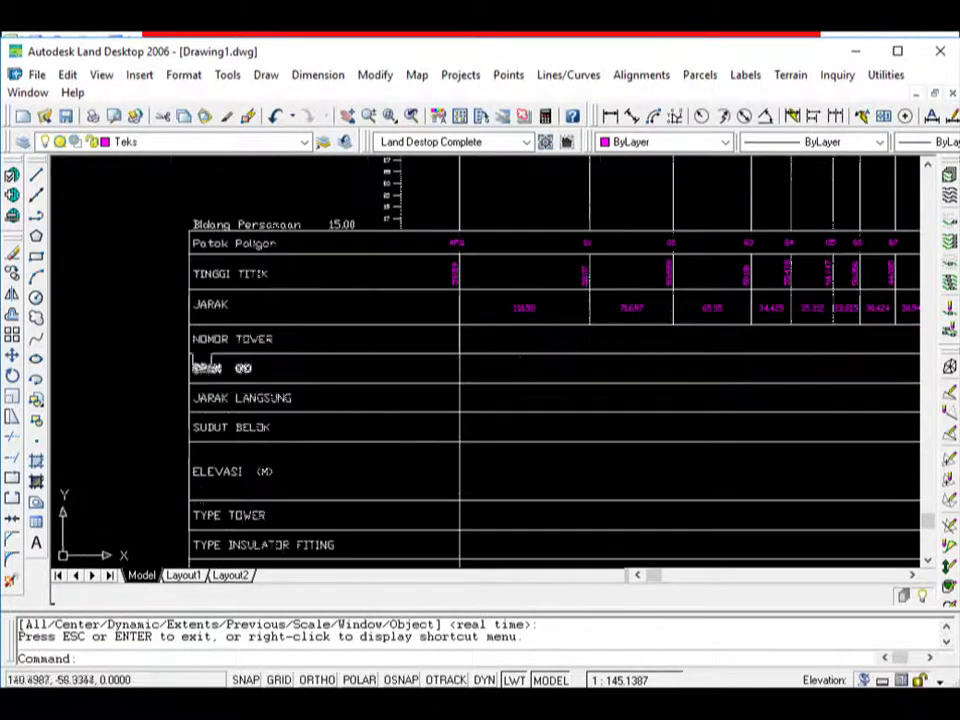
scroll(219, 351, up, 6)
scroll(552, 331, down, 2)
scroll(392, 300, up, 2)
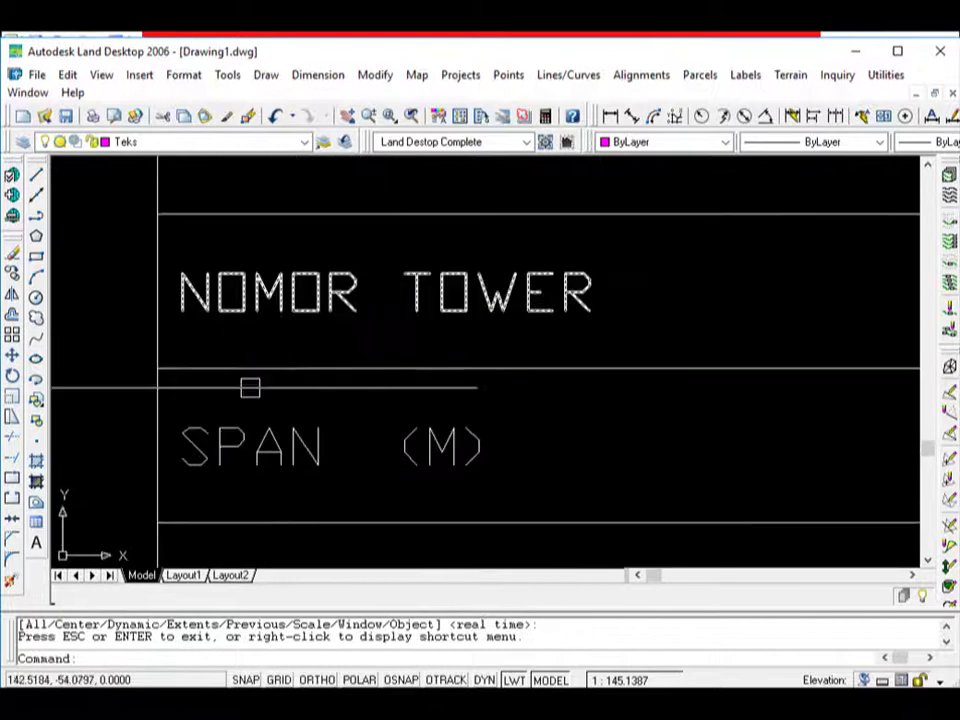
scroll(264, 311, down, 2)
scroll(255, 371, up, 1)
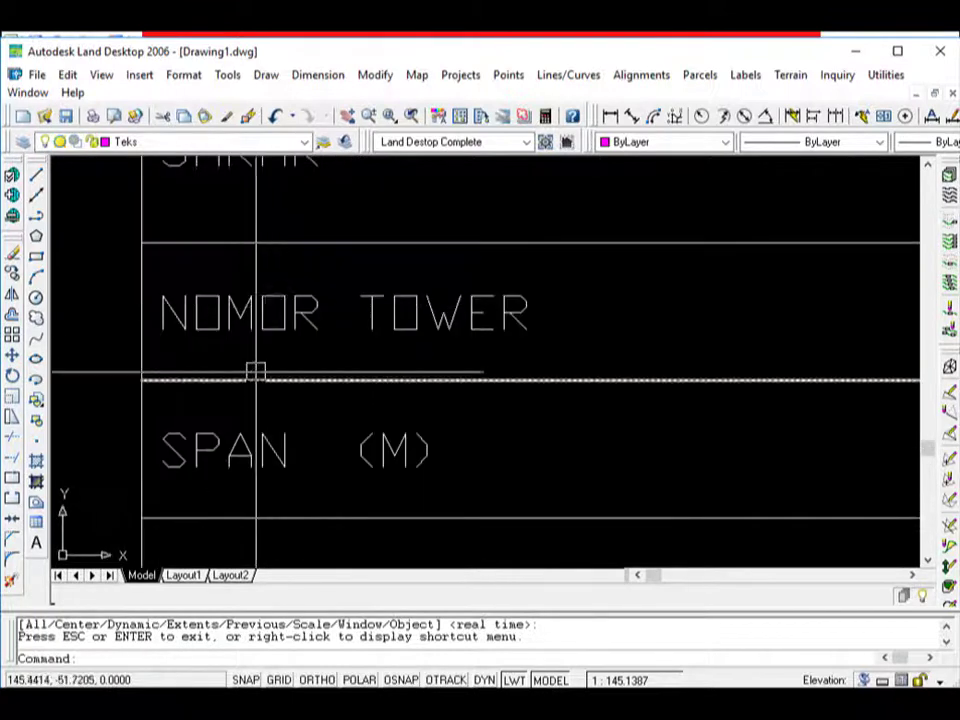
scroll(259, 381, down, 1)
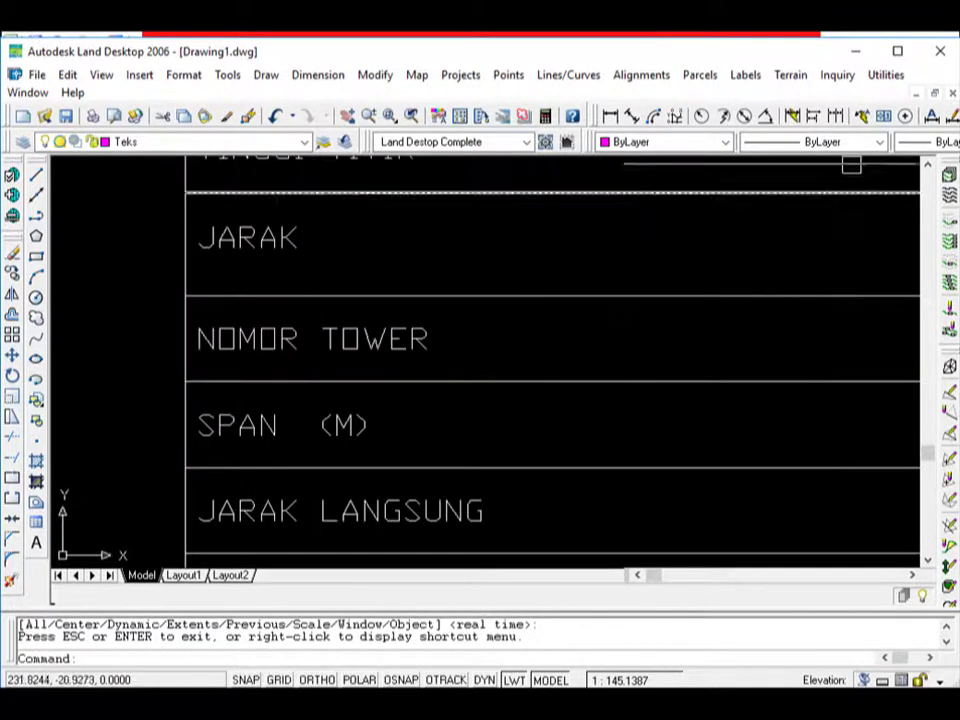
click(884, 76)
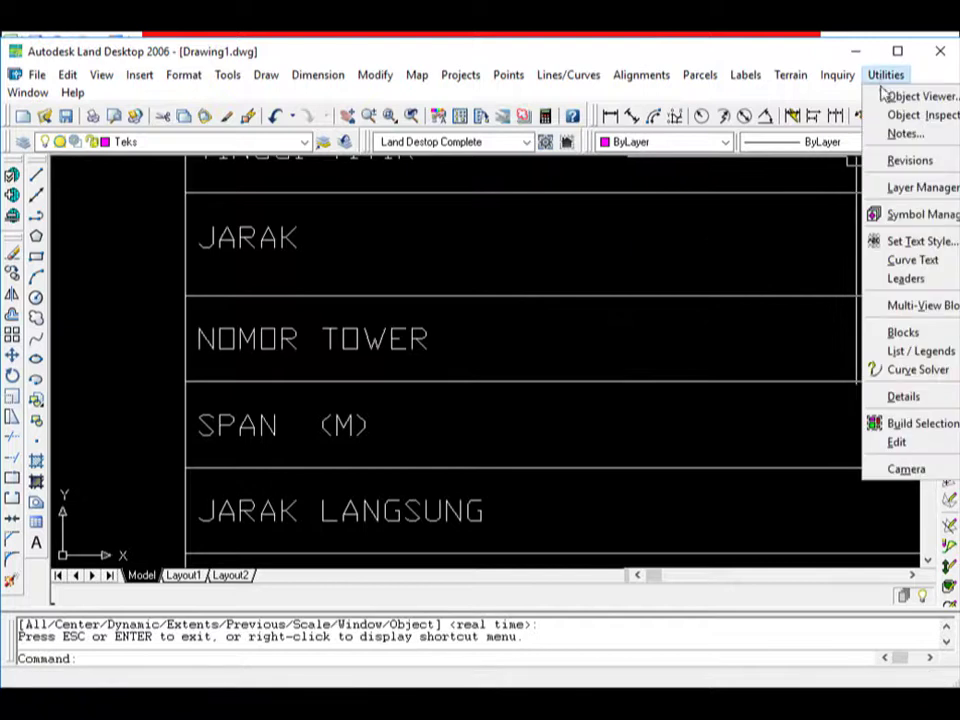
- Switch the Standard text style's font to Verdana through Utilities > Set Text Style
click(898, 245)
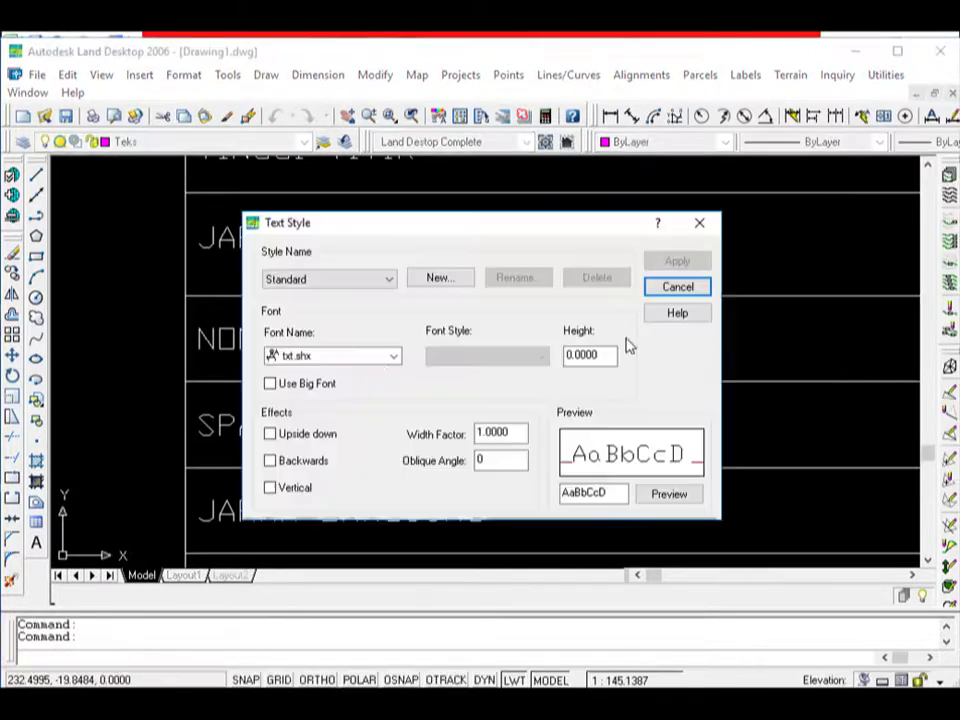
click(396, 358)
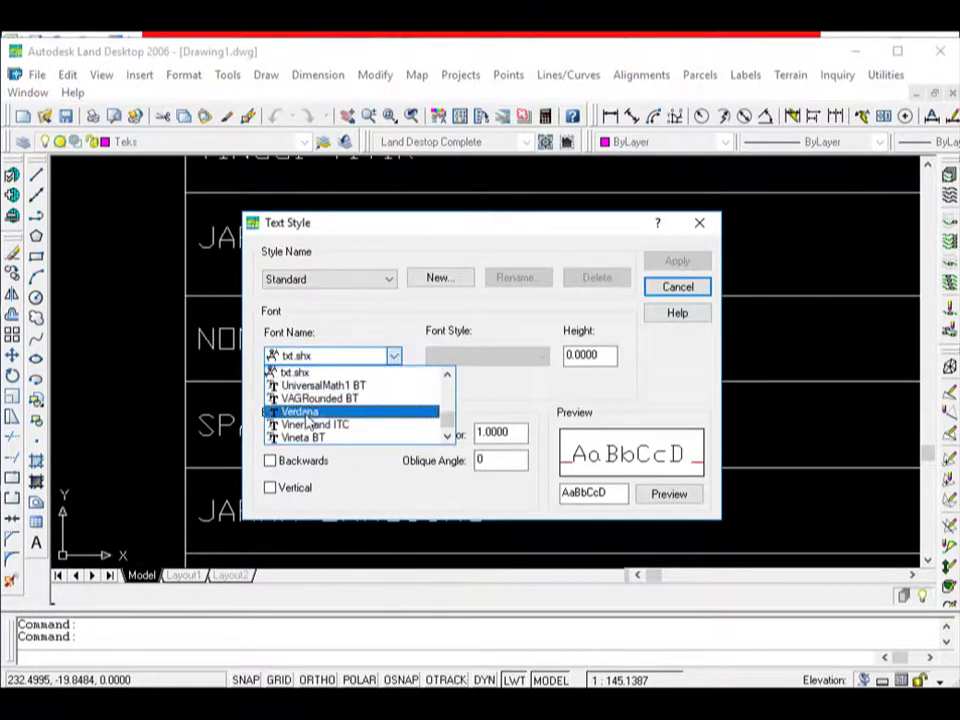
click(300, 412)
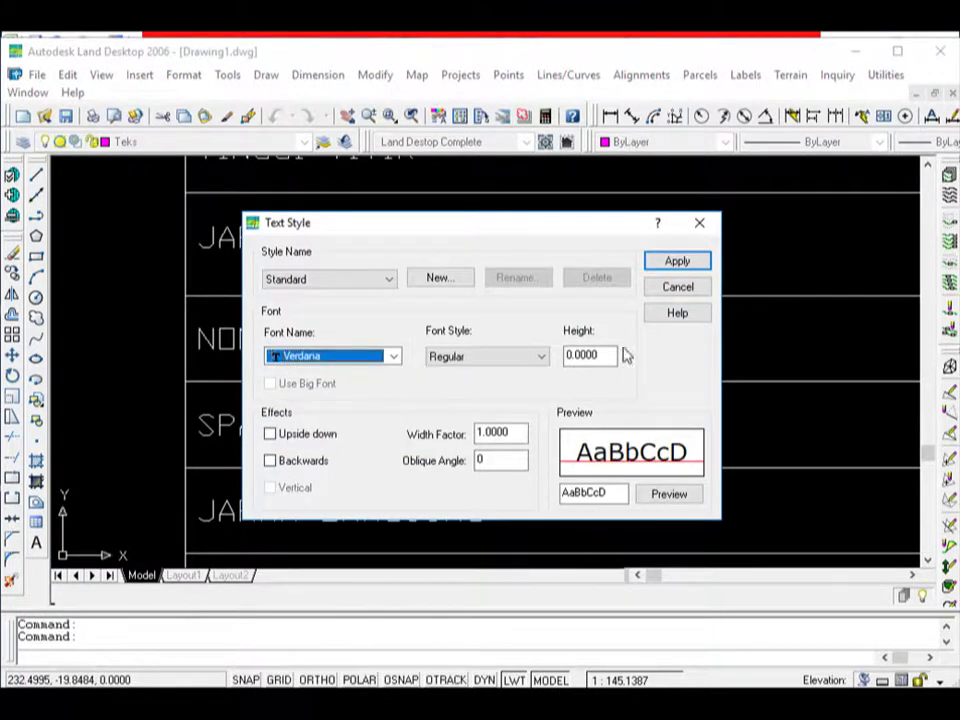
click(675, 290)
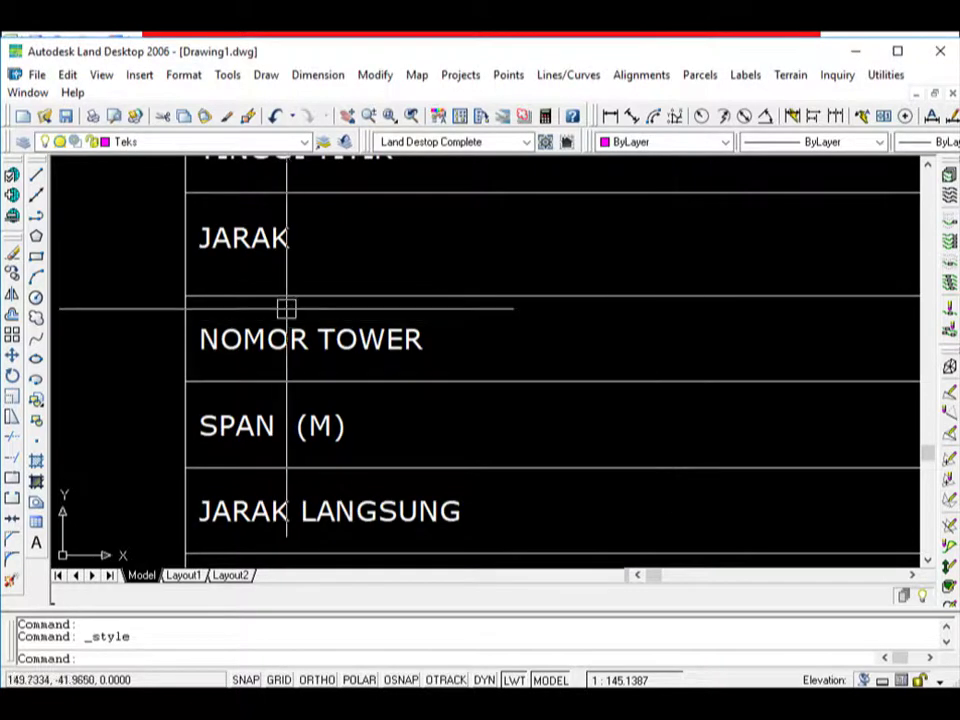
- Zoom out to show the entire long profile and table, then start a selection window at its lower right
scroll(285, 306, up, 2)
scroll(217, 320, down, 4)
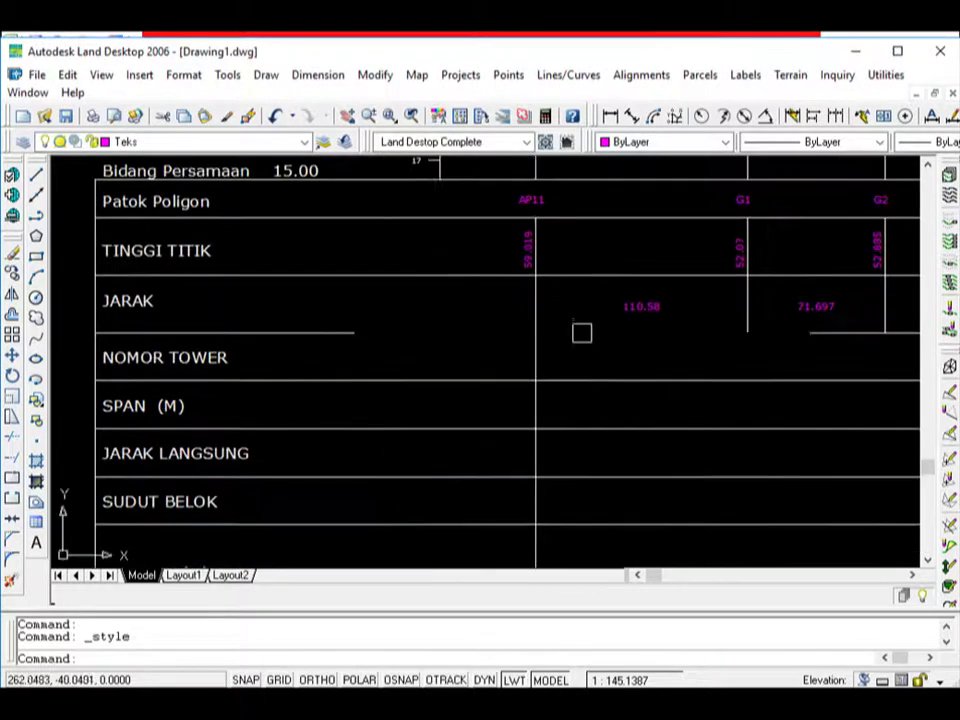
scroll(297, 329, down, 4)
scroll(632, 289, down, 1)
scroll(430, 315, down, 5)
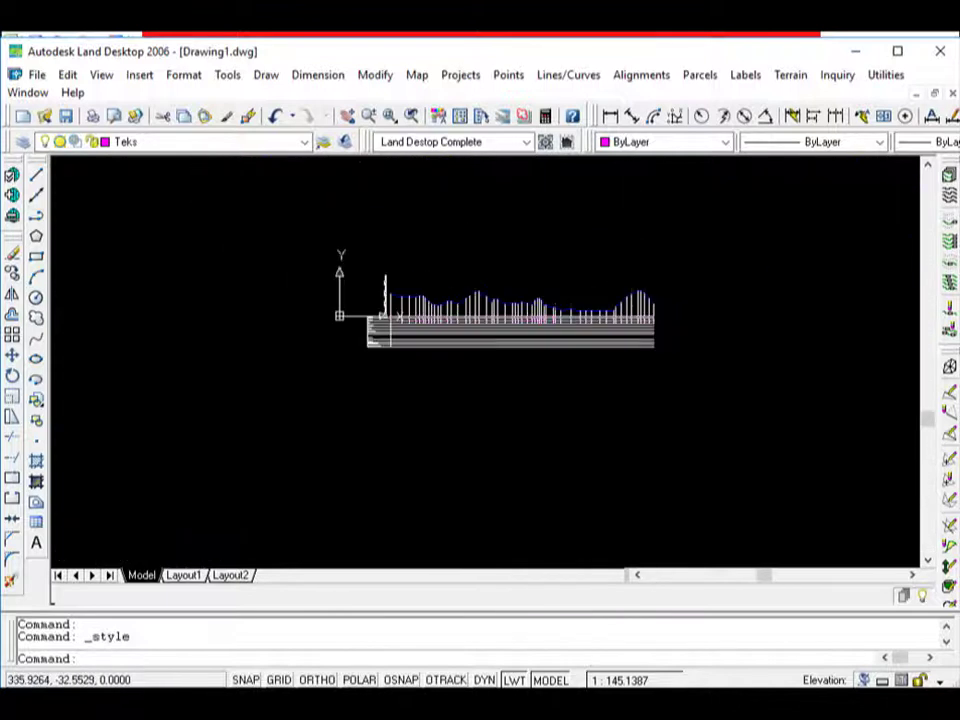
scroll(587, 316, up, 4)
scroll(561, 313, down, 2)
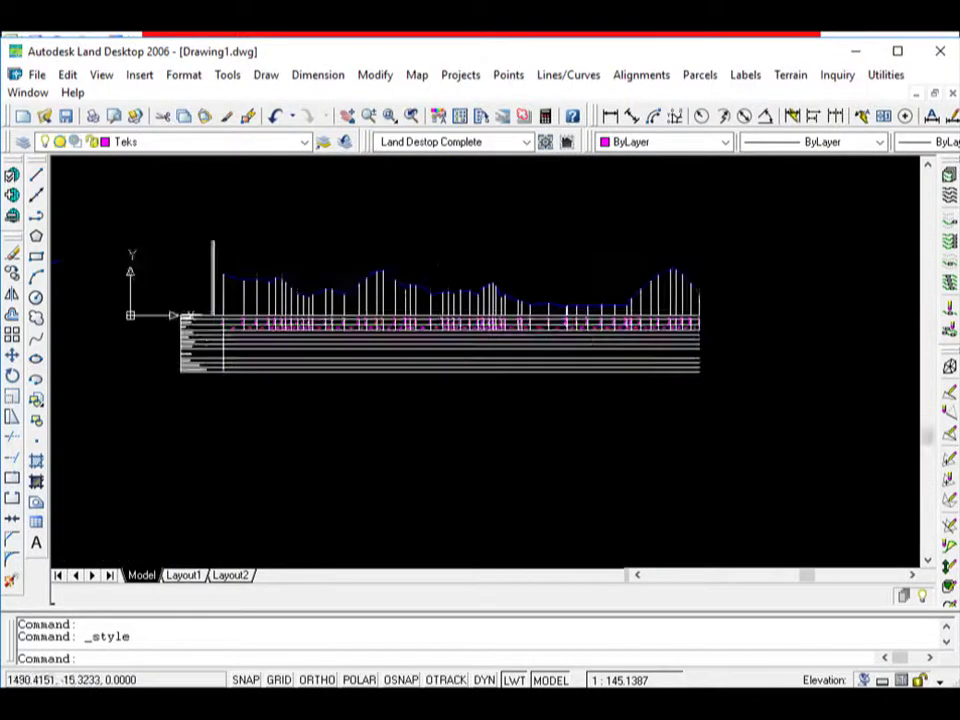
scroll(549, 328, down, 2)
scroll(549, 328, up, 3)
scroll(369, 336, down, 2)
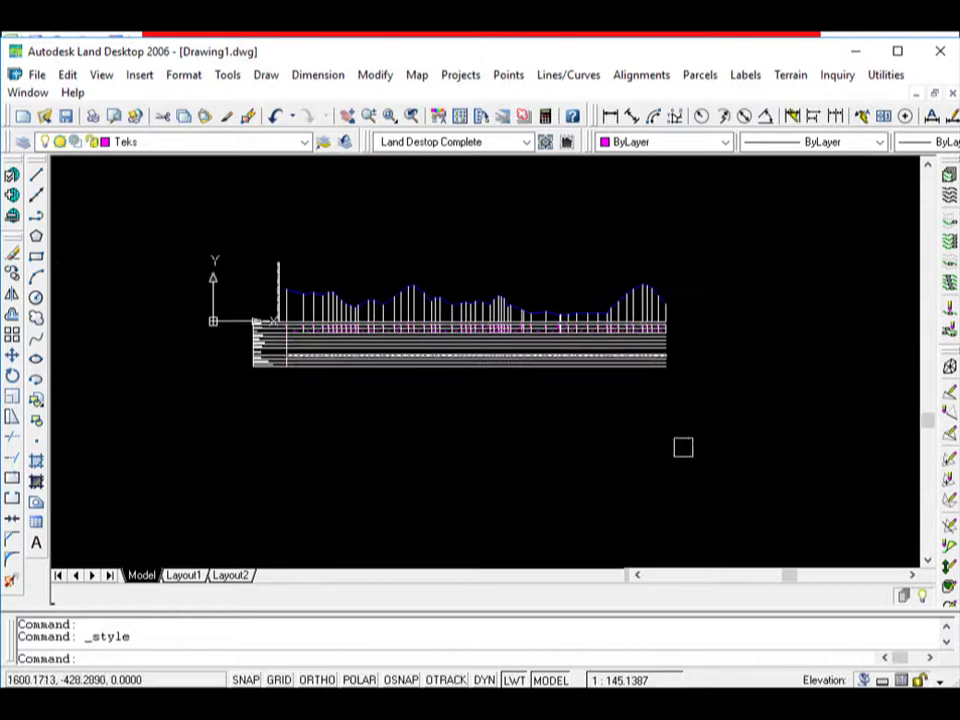
click(683, 446)
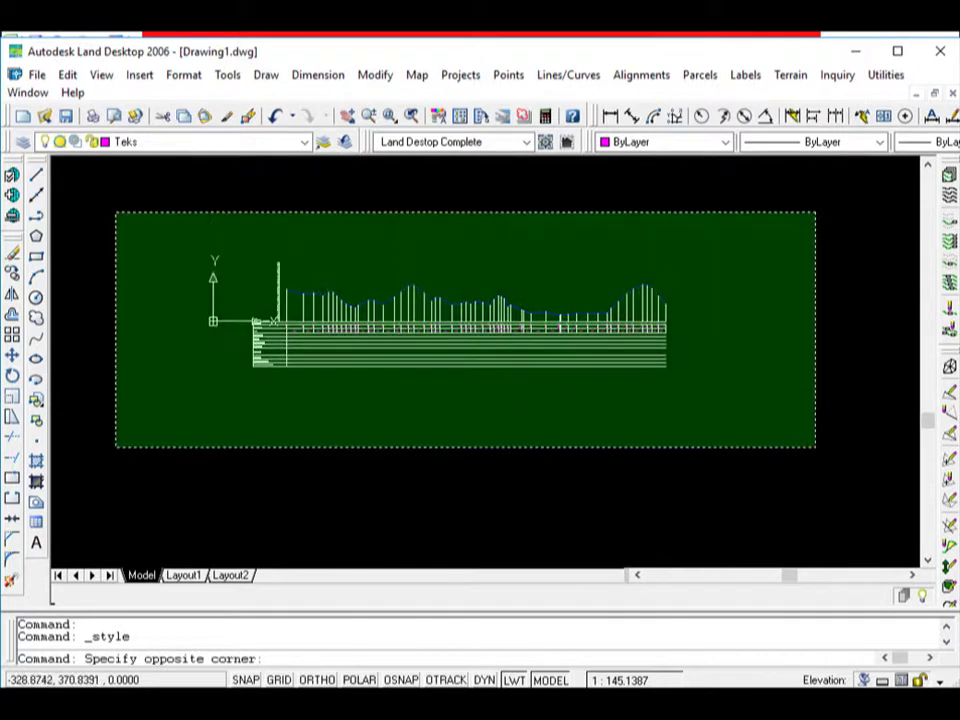
- Complete the crossing window around the profile and table and delete all 403 objects
click(116, 212)
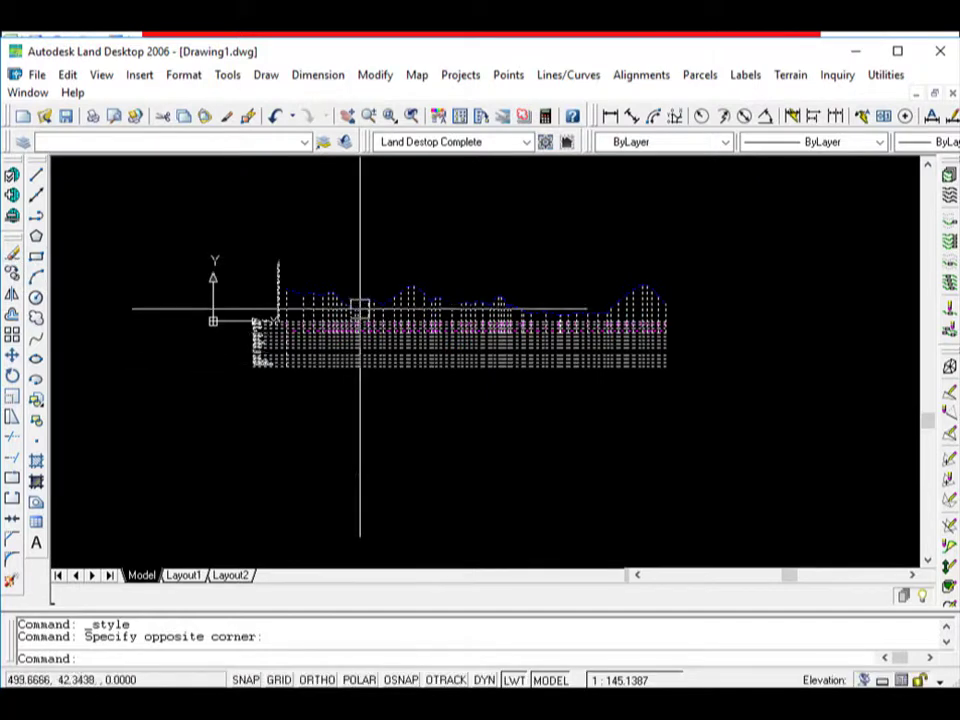
scroll(360, 311, up, 3)
scroll(295, 305, down, 2)
scroll(295, 306, down, 2)
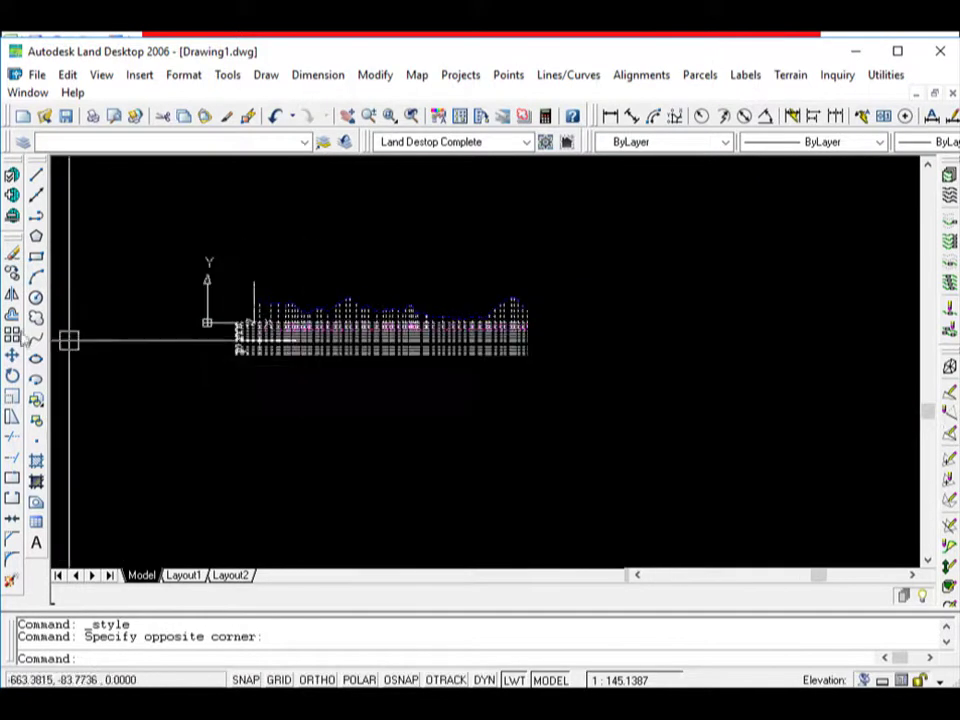
key(Delete)
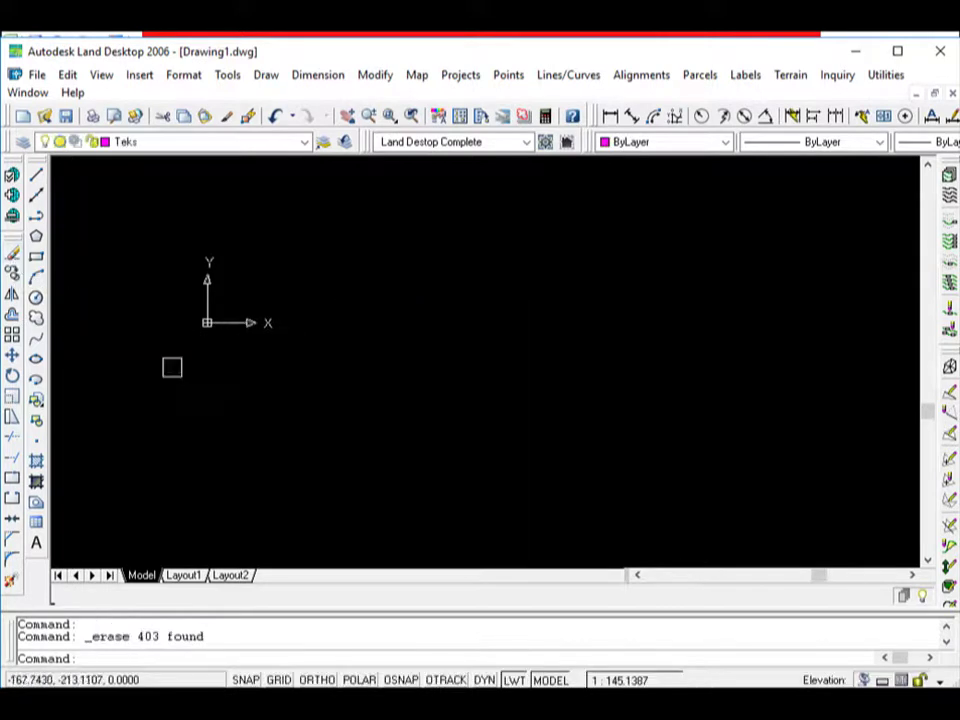
scroll(311, 339, down, 2)
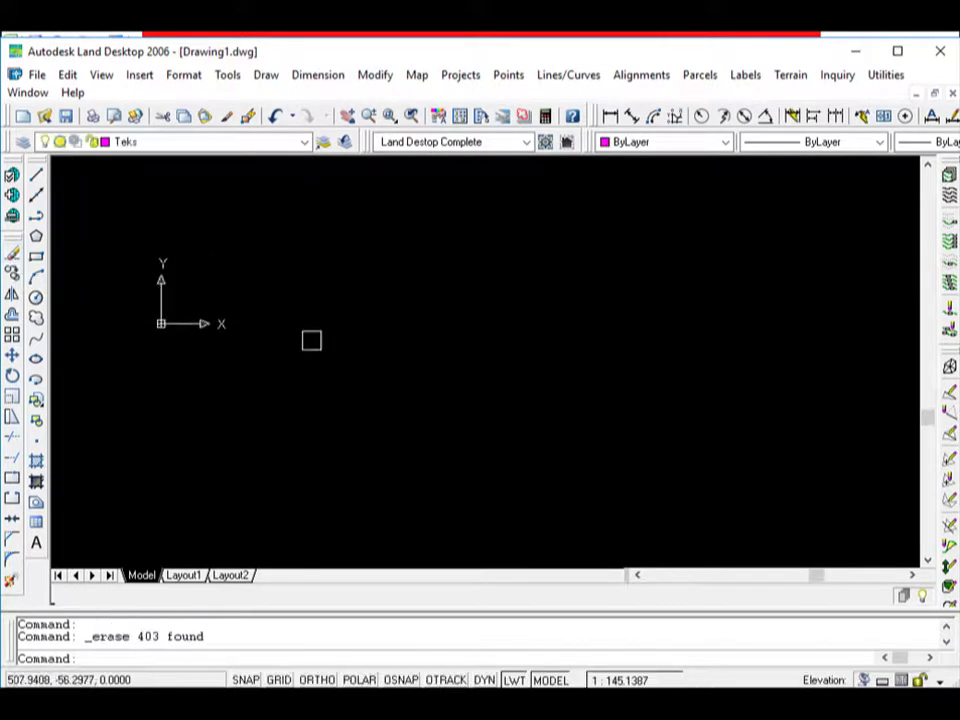
scroll(306, 405, down, 2)
scroll(400, 285, down, 1)
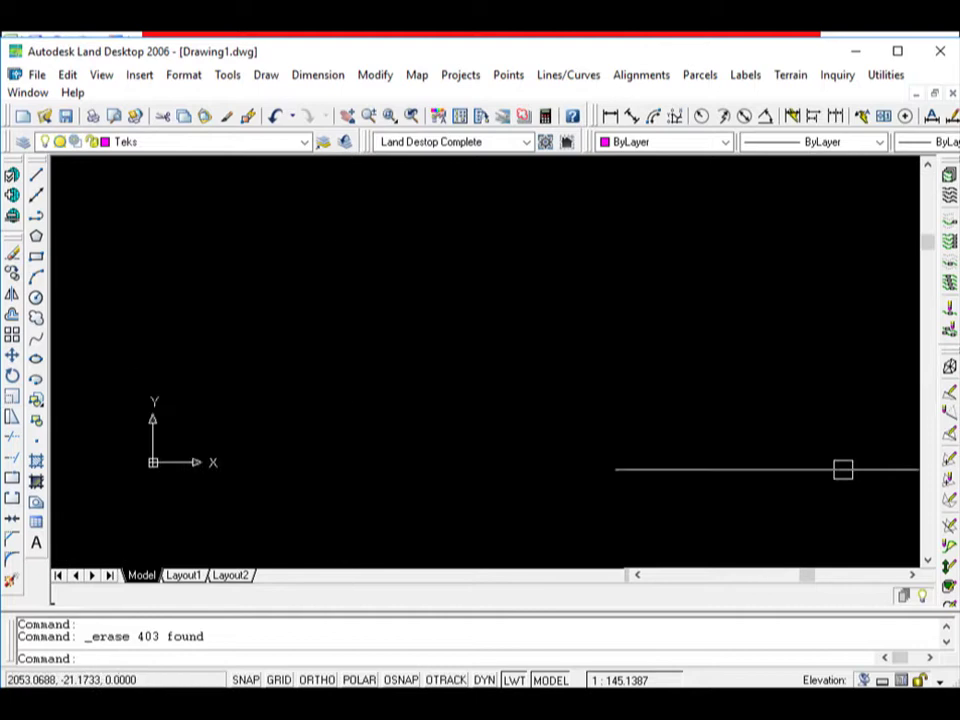